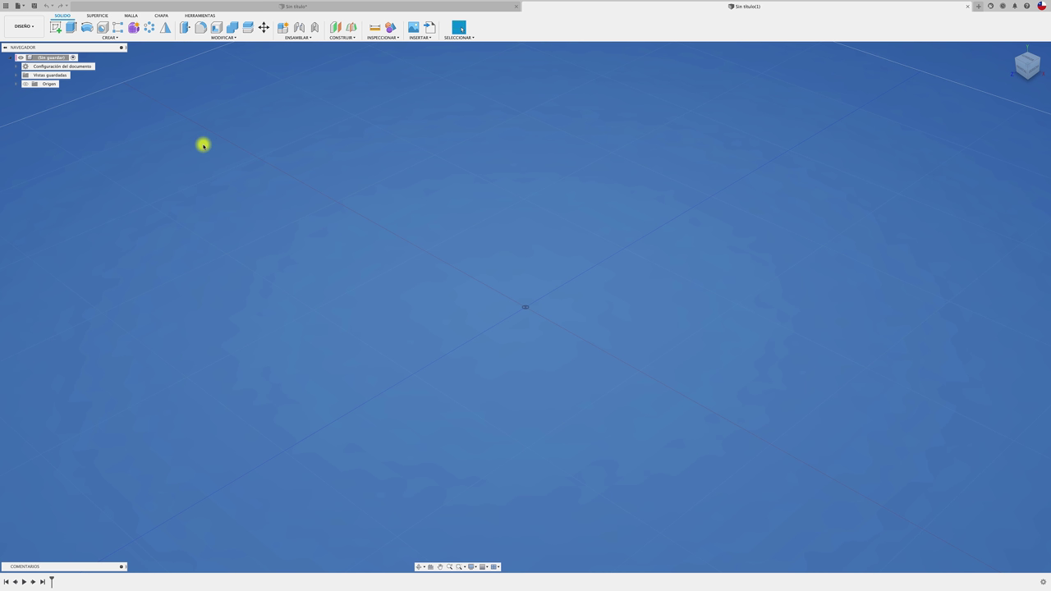
Start a new sketch from the SÓLIDO toolbar so the origin planes appear.
{"action": "left_click", "coordinate": [56, 27]}
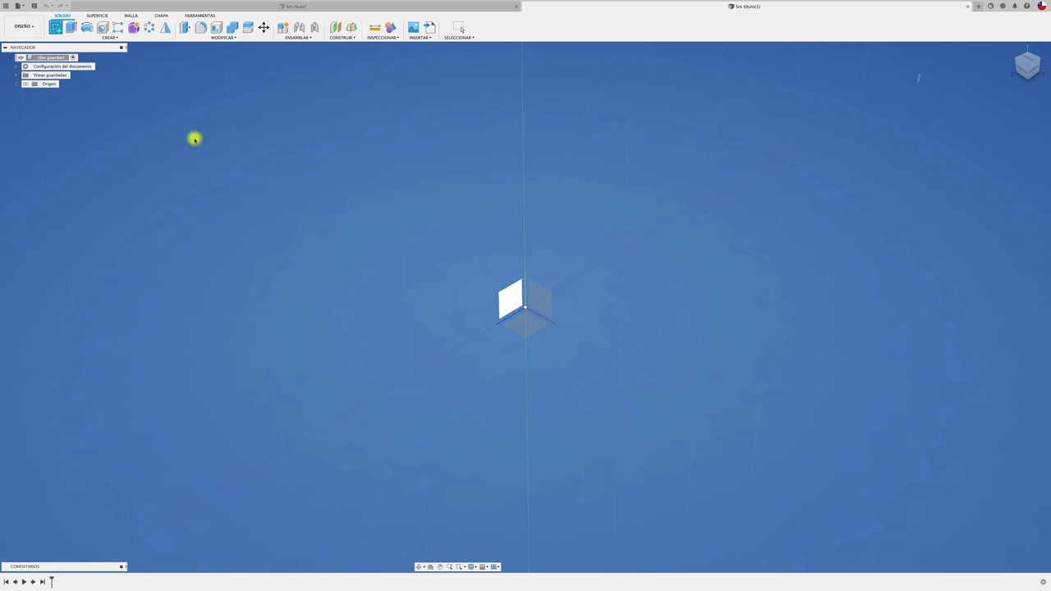
Draw an 80 mm diameter circle at the origin on the horizontal plane.
{"action": "left_click", "coordinate": [526, 309]}
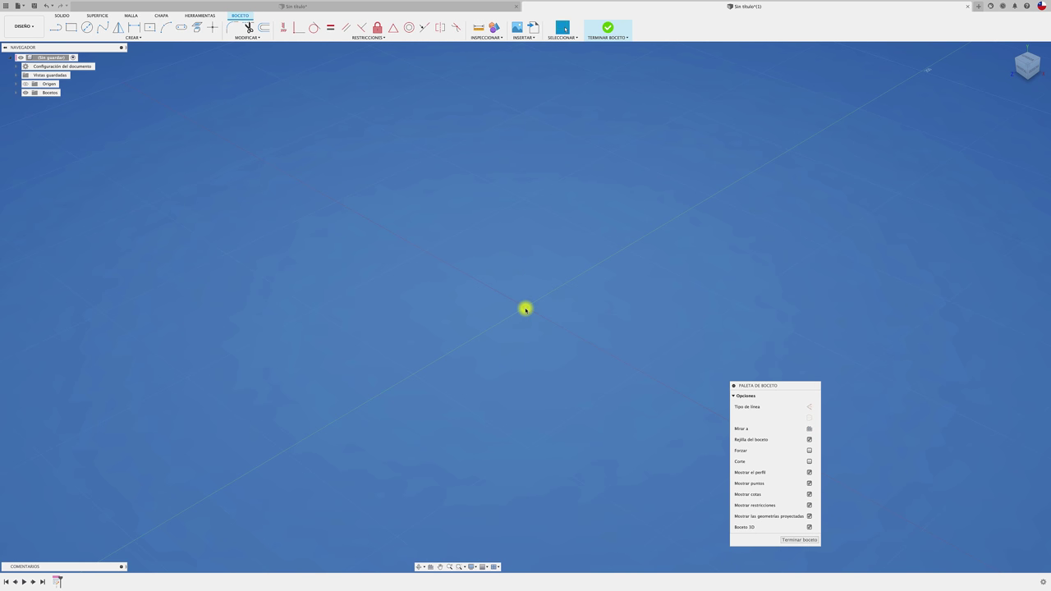
{"action": "key", "text": "c"}
{"action": "left_click", "coordinate": [526, 310]}
{"action": "type", "text": "80"}
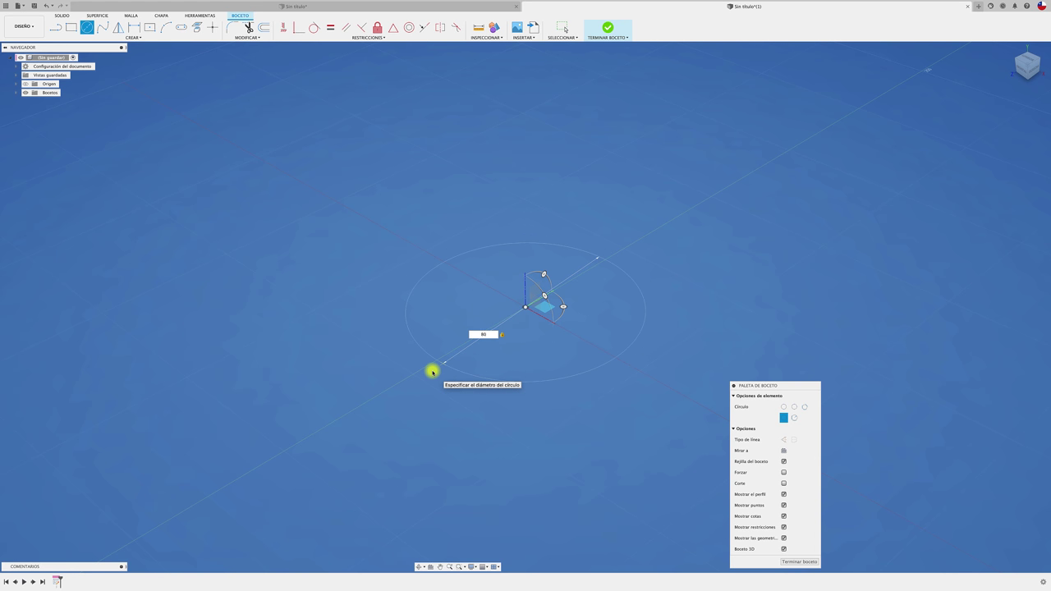
{"action": "key", "text": "Return"}
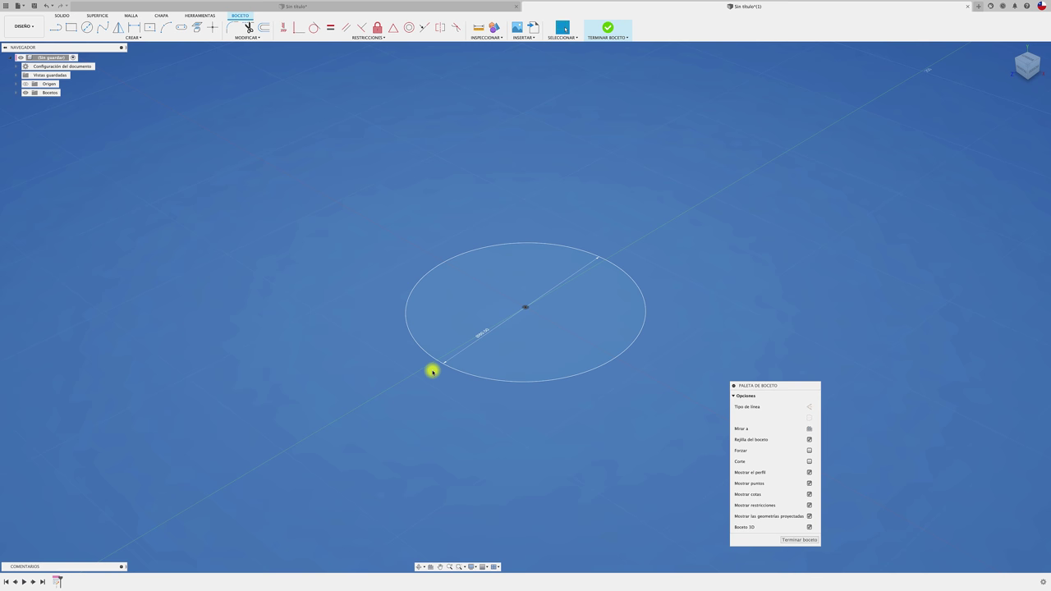
Add a smaller concentric inner circle at the origin and finish the sketch.
{"action": "key", "text": "c"}
{"action": "left_click", "coordinate": [526, 307]}
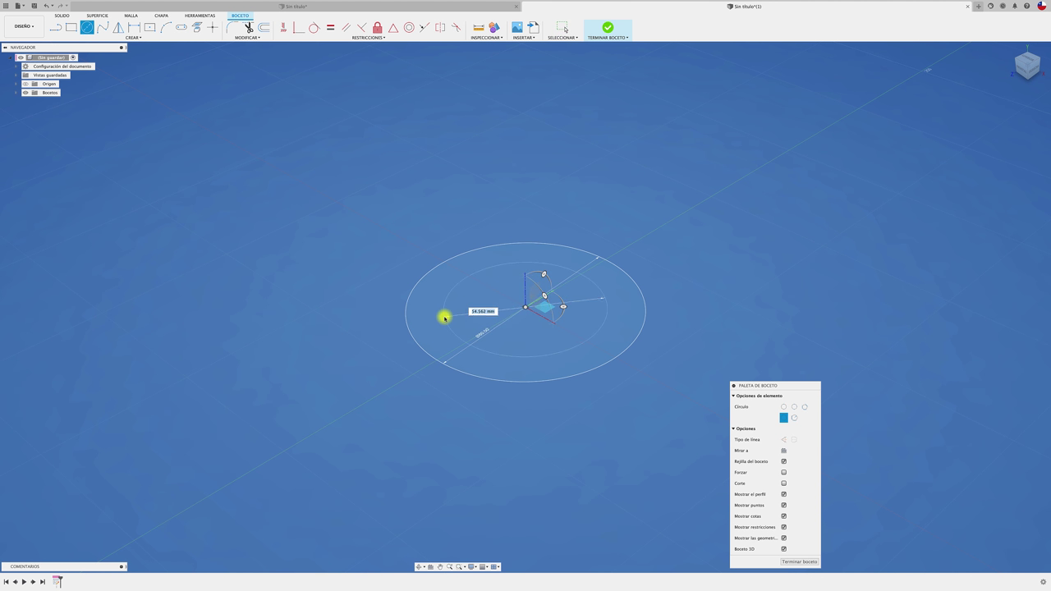
{"action": "left_click", "coordinate": [451, 312]}
{"action": "key", "text": "Escape"}
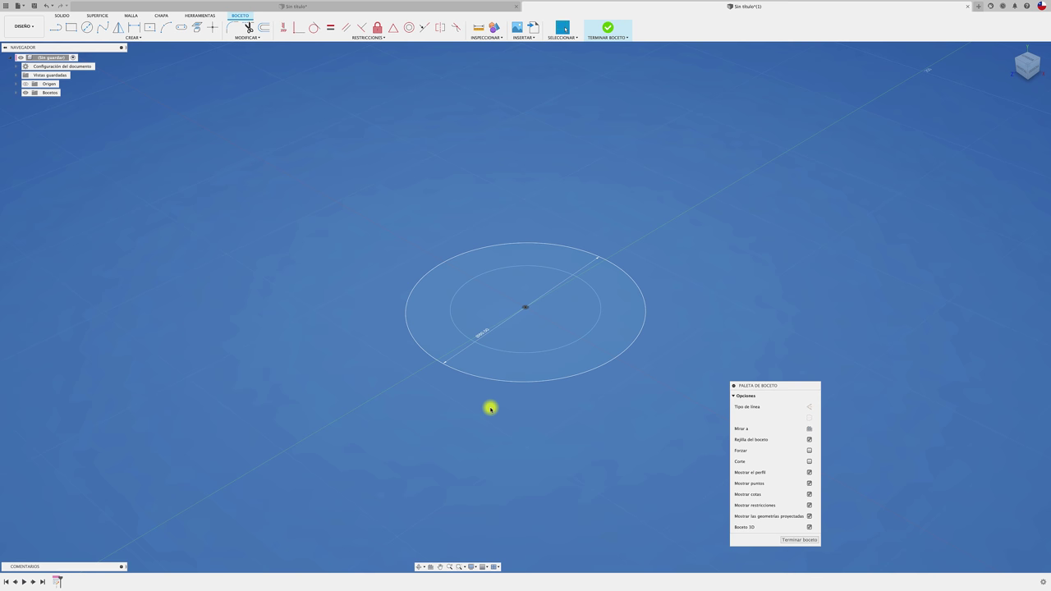
{"action": "type", "text": "se"}
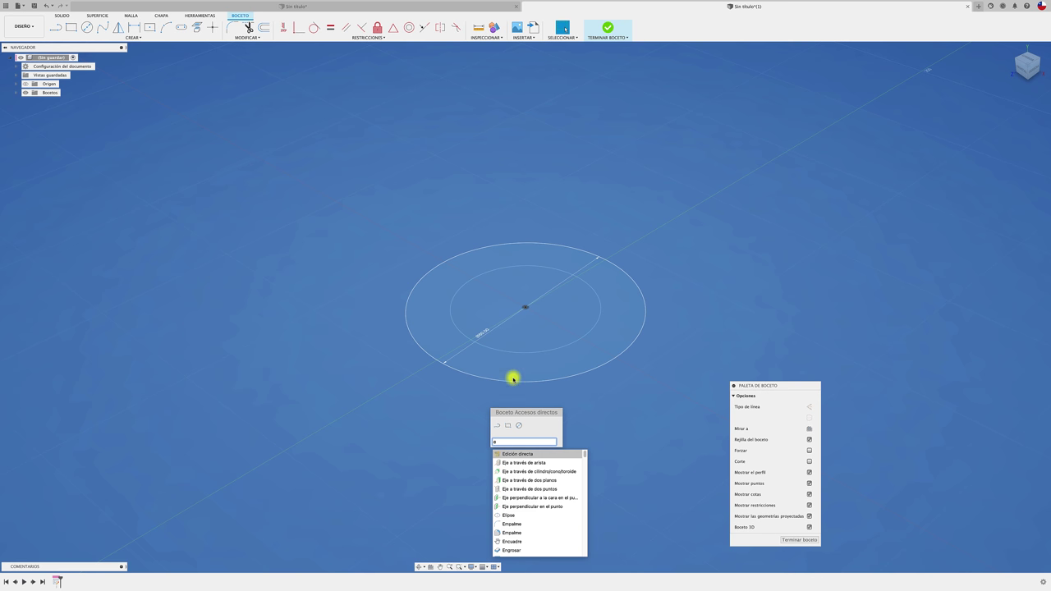
{"action": "key", "text": "Escape"}
Extrude the ring profile 9 mm symmetrically into a new solid body.
{"action": "key", "text": "e"}
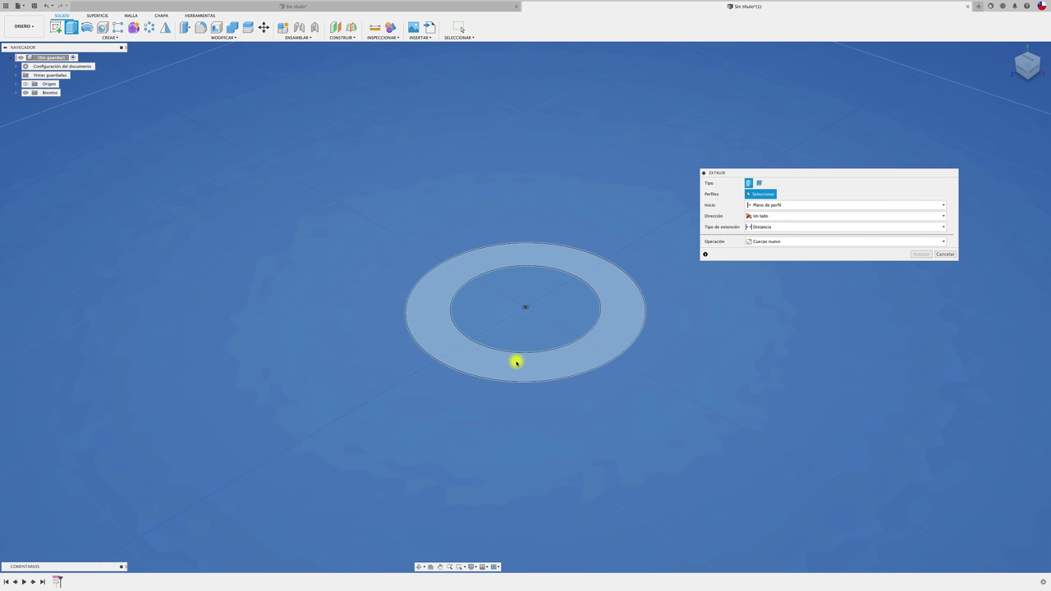
{"action": "left_click", "coordinate": [516, 362]}
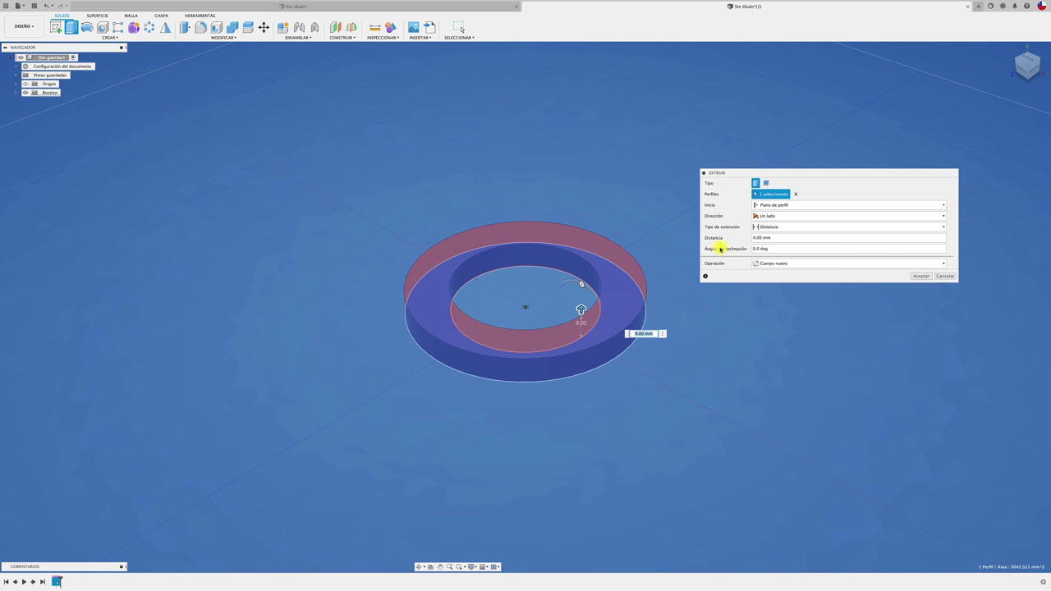
{"action": "left_click", "coordinate": [768, 215]}
{"action": "left_click", "coordinate": [768, 237]}
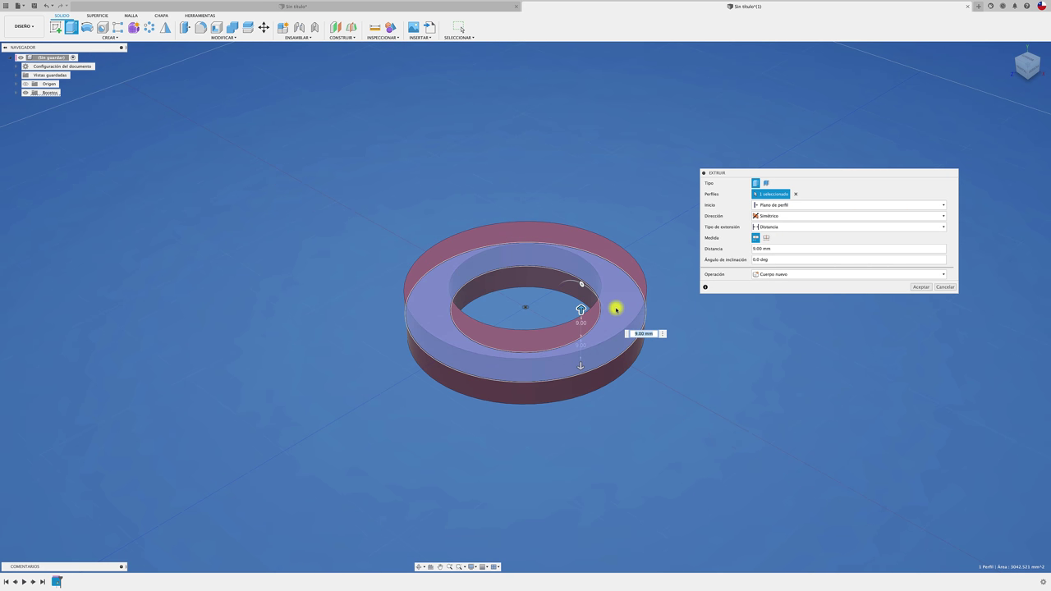
{"action": "mouse_move", "coordinate": [633, 347]}
{"action": "middle_mouse_down", "text": "shift"}
{"action": "mouse_move", "coordinate": [582, 303]}
{"action": "mouse_move", "coordinate": [582, 263]}
{"action": "mouse_move", "coordinate": [580, 277]}
{"action": "middle_mouse_up", "text": "shift"}
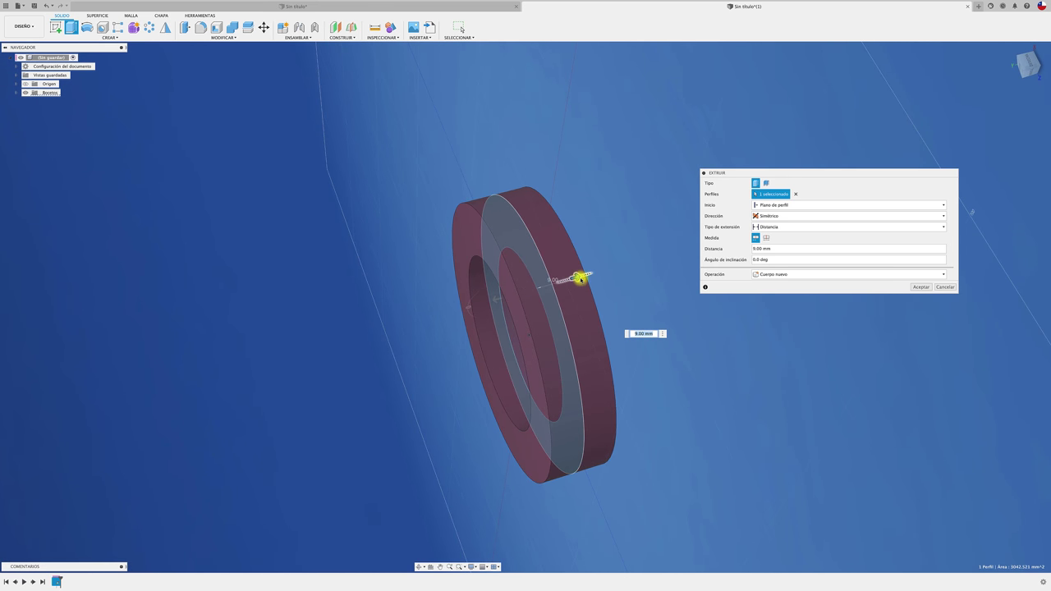
{"action": "left_click", "coordinate": [920, 288]}
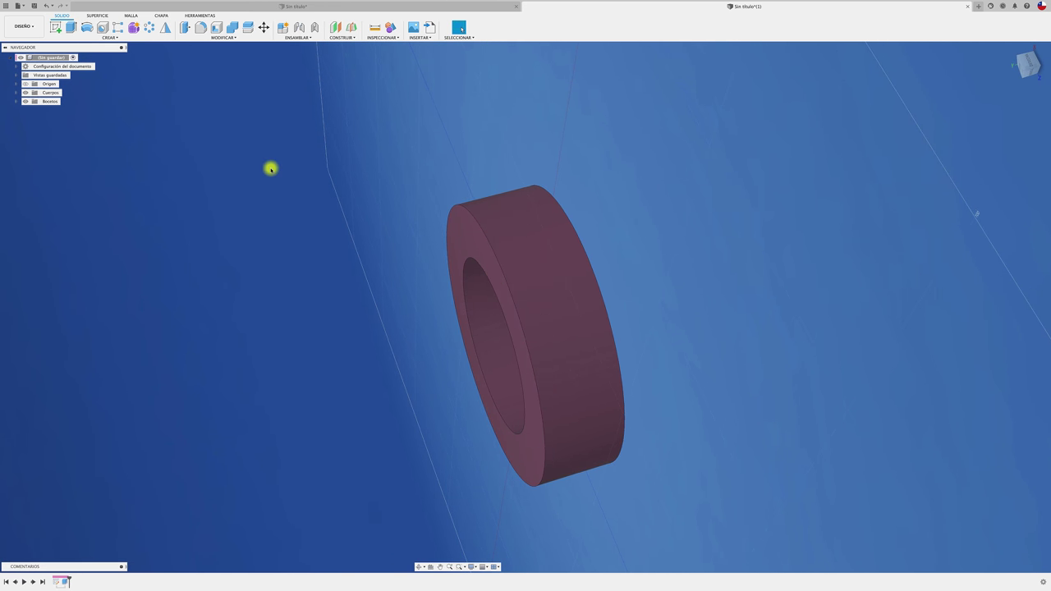
Fillet the ring's two outer edges with a 6.50 mm radius.
{"action": "middle_click_drag", "start_coordinate": [271, 169], "coordinate": [277, 122], "text": "shift"}
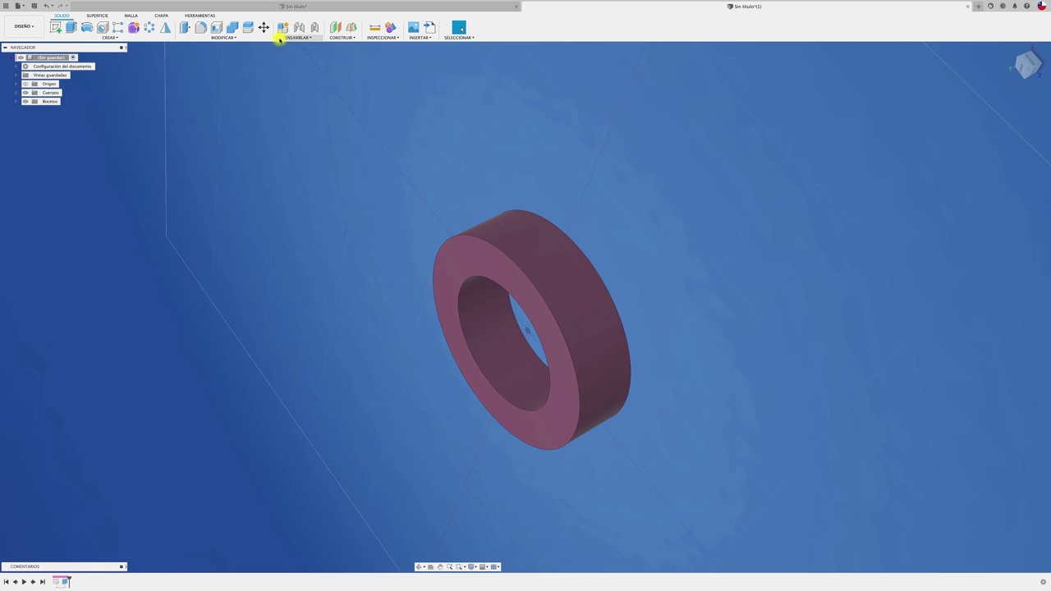
{"action": "left_click", "coordinate": [199, 27]}
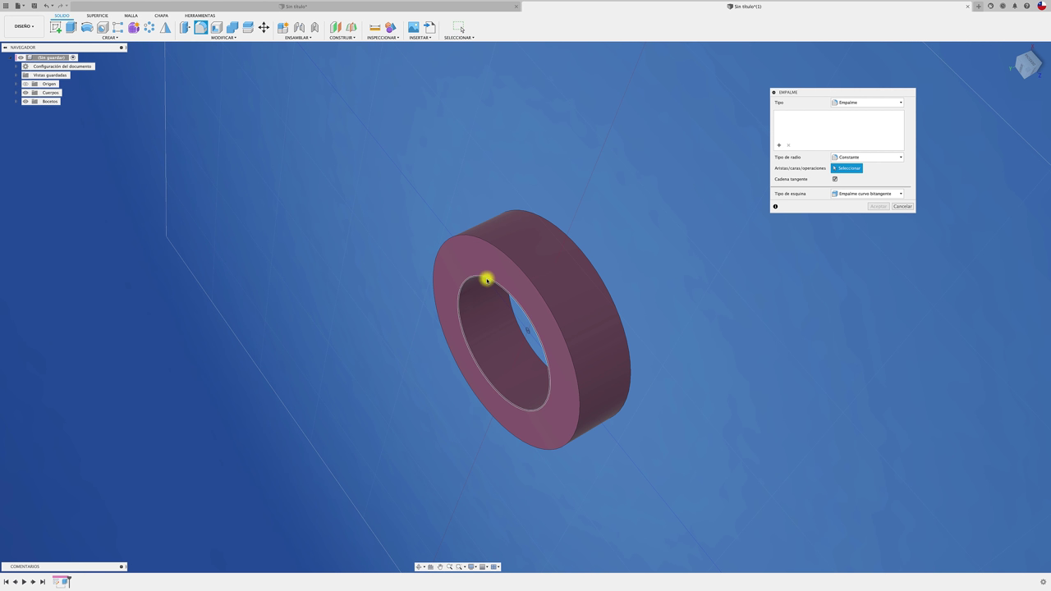
{"action": "left_click", "coordinate": [504, 256]}
{"action": "left_click", "coordinate": [558, 230]}
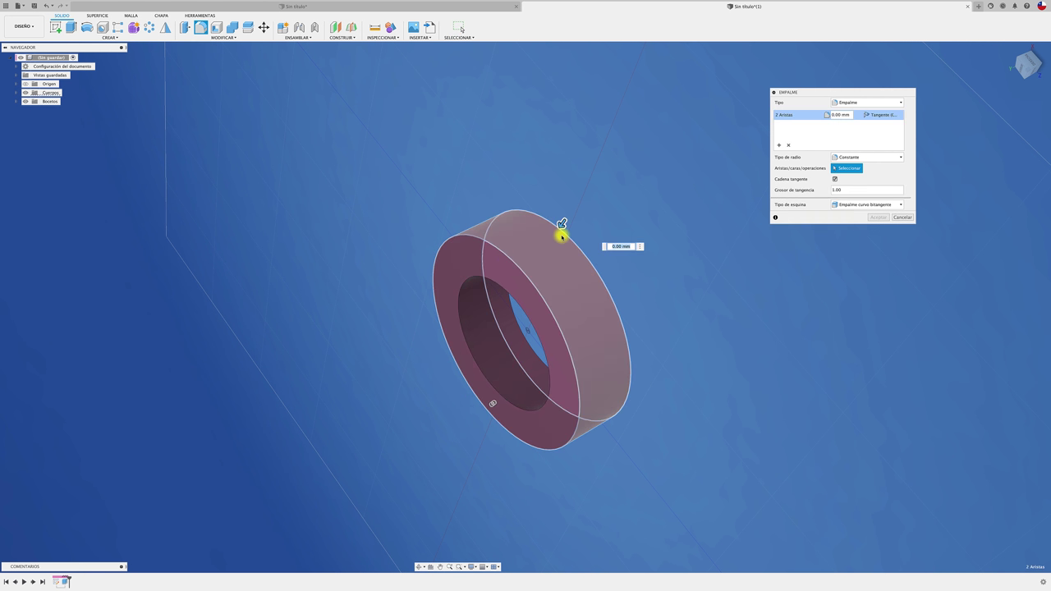
{"action": "type", "text": "7"}
{"action": "left_click_drag", "start_coordinate": [555, 235], "coordinate": [558, 230]}
{"action": "left_click", "coordinate": [903, 218]}
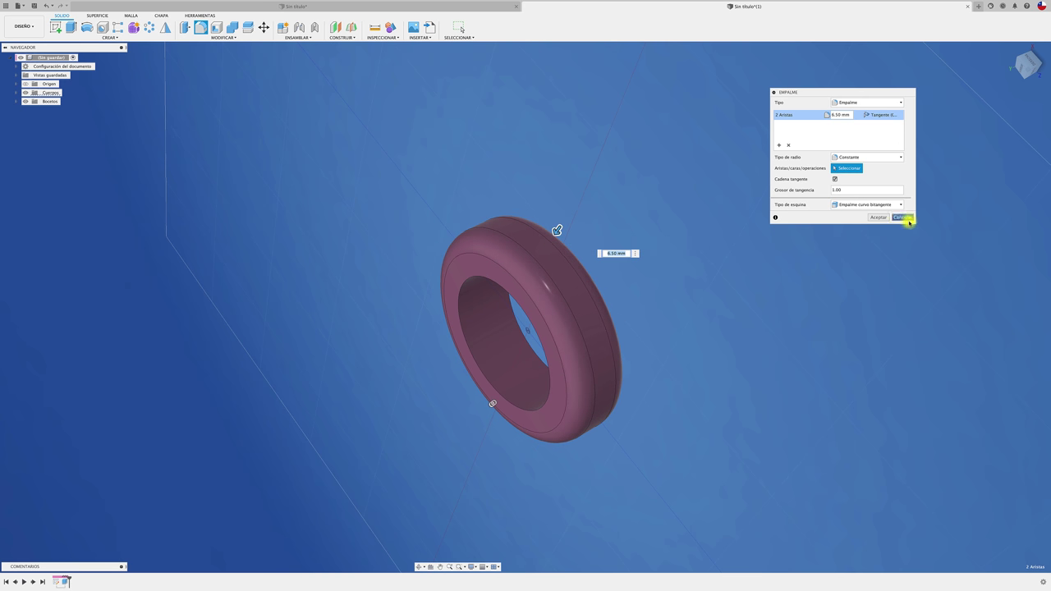
{"action": "left_click", "coordinate": [878, 218]}
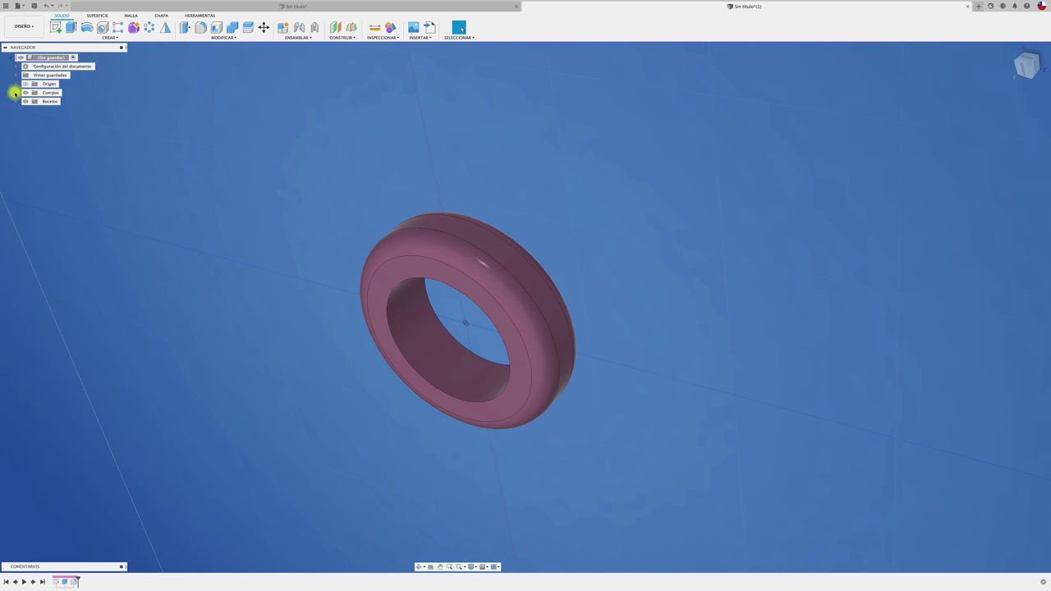
Convert Cuerpo1 into its own component, Componente1:1, and start a new sketch.
{"action": "left_click", "coordinate": [15, 93]}
{"action": "left_click", "coordinate": [61, 101]}
{"action": "right_click", "coordinate": [62, 101]}
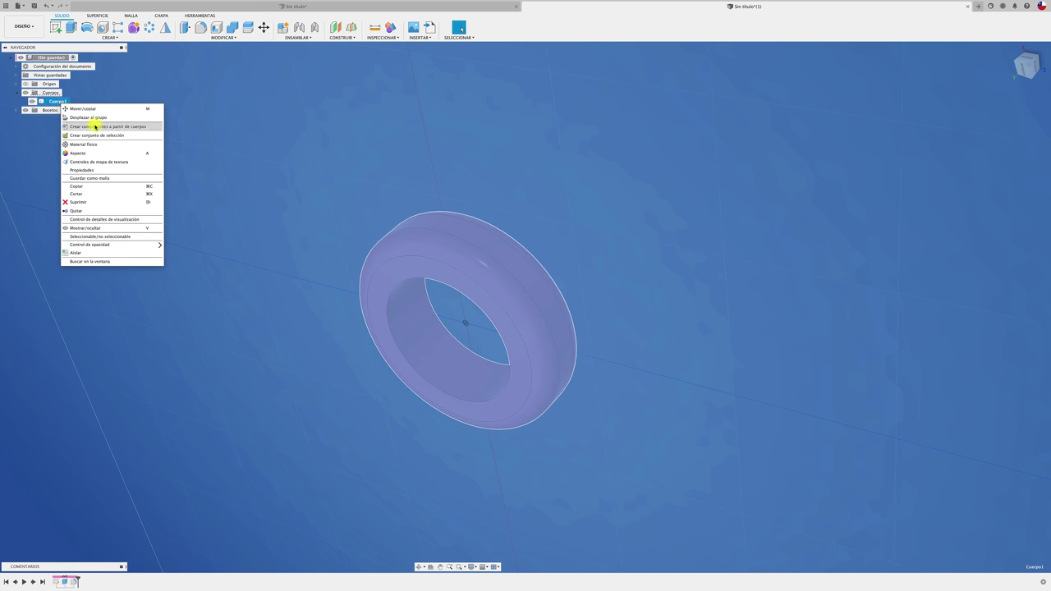
{"action": "left_click", "coordinate": [133, 130]}
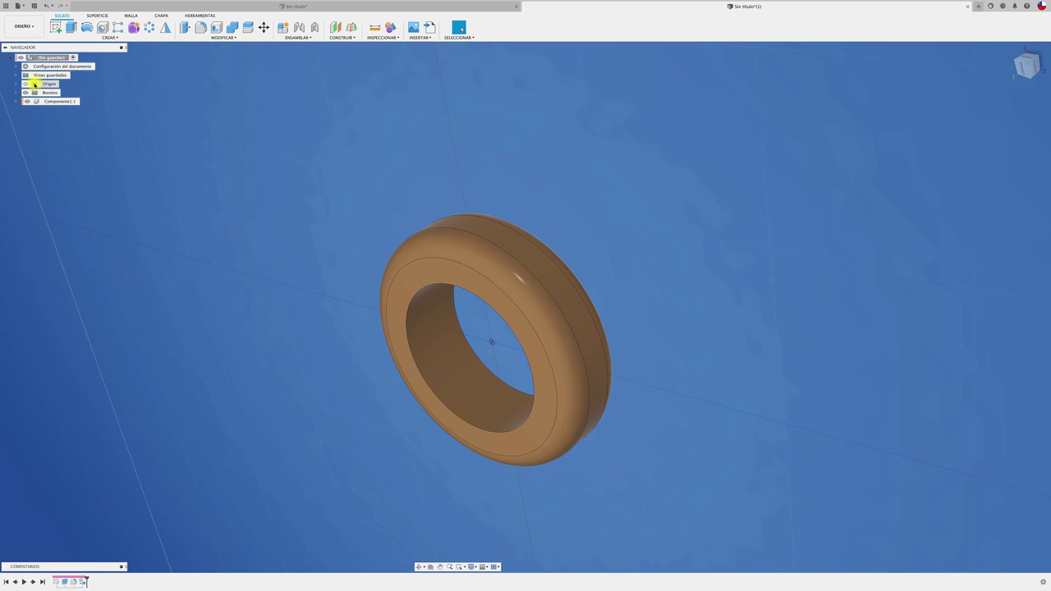
{"action": "left_click", "coordinate": [56, 27]}
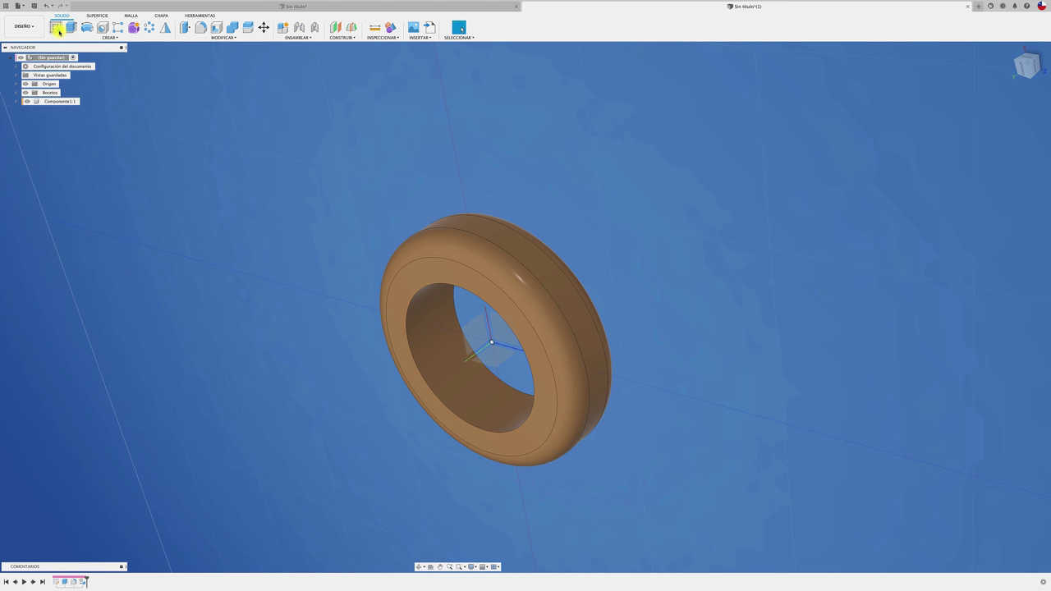
Sketch a rectangle across the ring on an origin plane.
{"action": "left_click", "coordinate": [499, 357]}
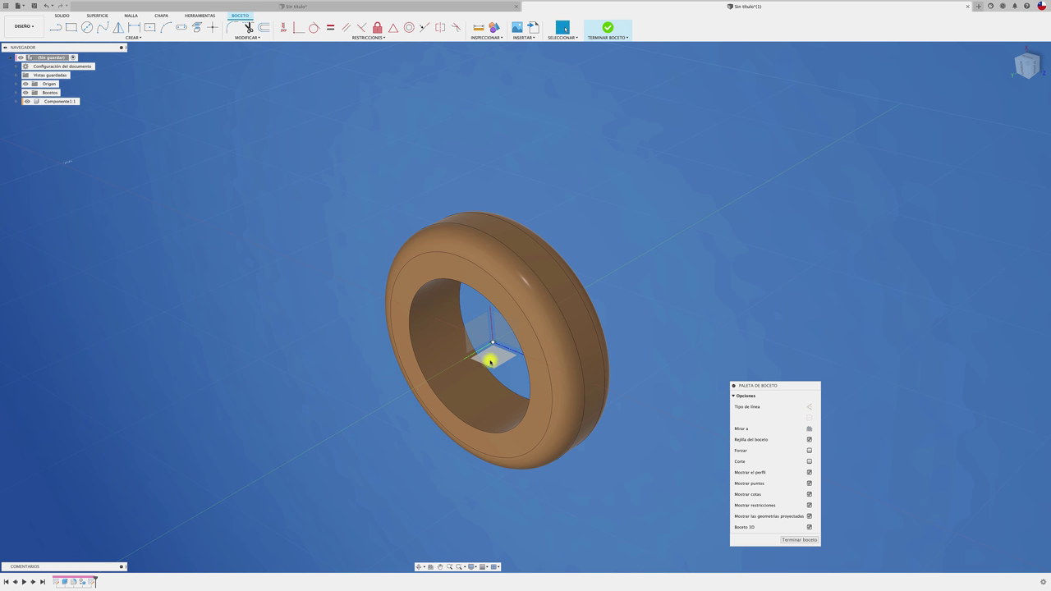
{"action": "left_click", "coordinate": [490, 361]}
{"action": "left_click", "coordinate": [72, 27]}
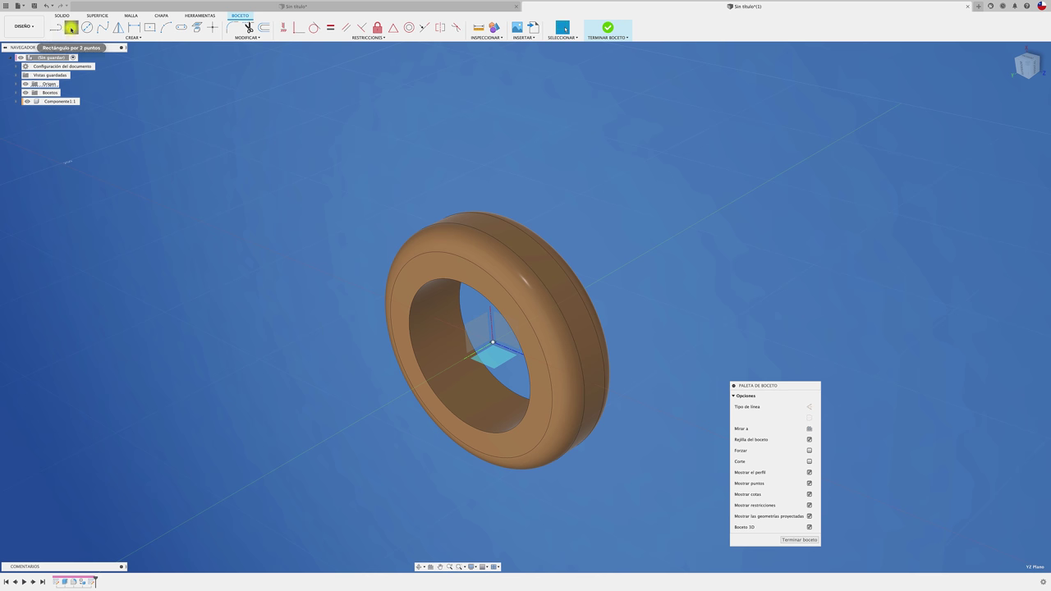
{"action": "left_click", "coordinate": [1029, 59]}
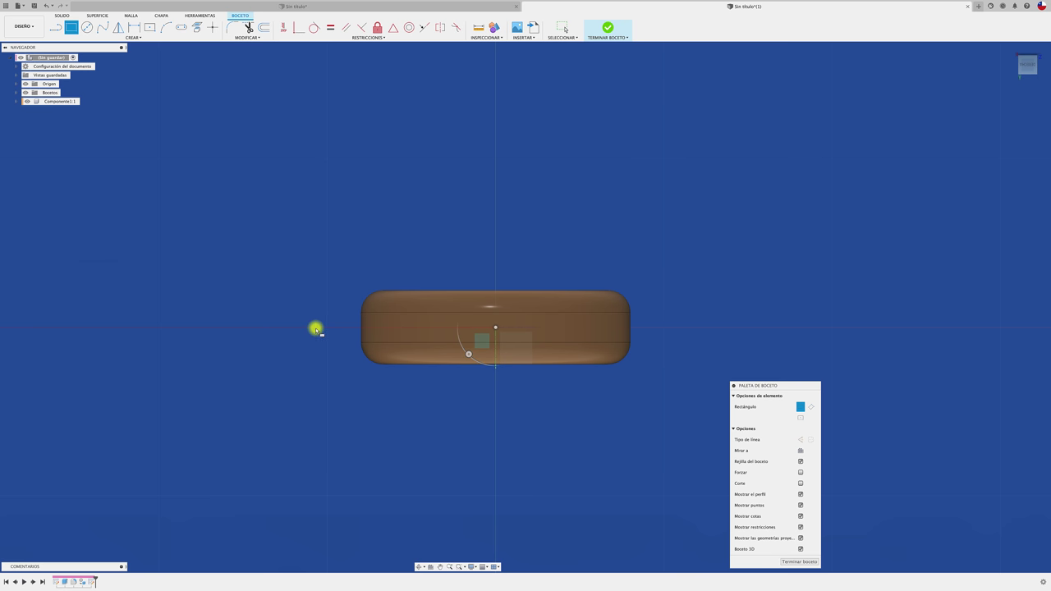
{"action": "left_click", "coordinate": [317, 298]}
{"action": "left_click", "coordinate": [657, 375]}
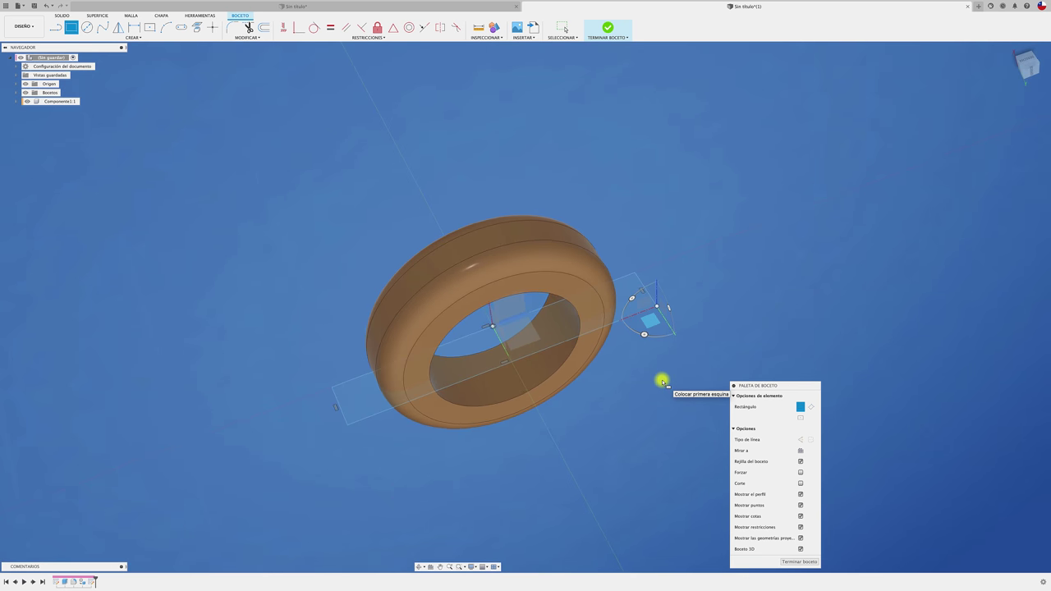
Extrude the rectangle as a symmetric 59 mm cut through the tire.
{"action": "key", "text": "e"}
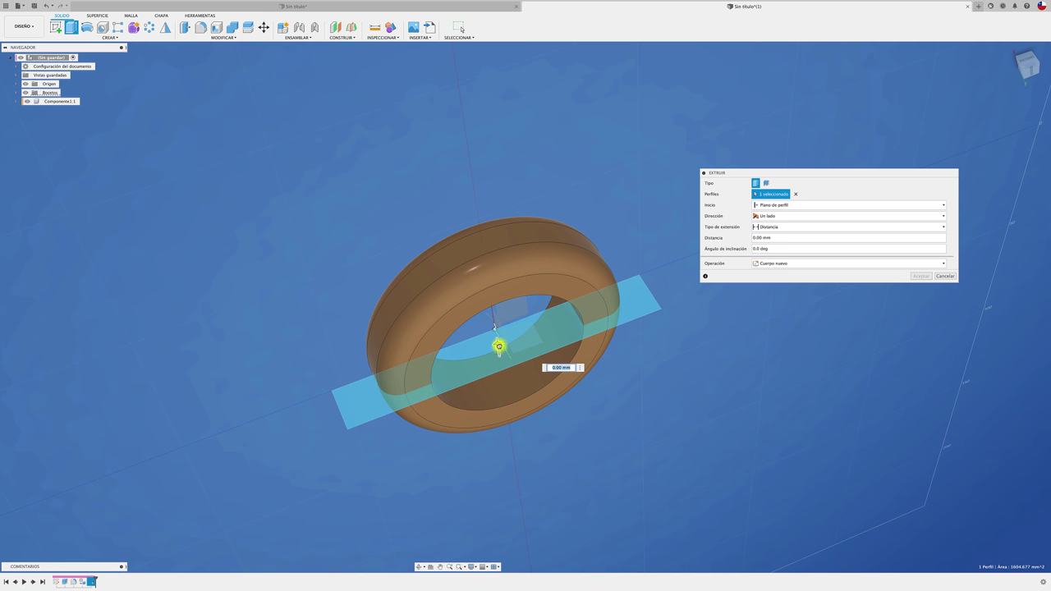
{"action": "left_click_drag", "start_coordinate": [499, 345], "coordinate": [478, 212]}
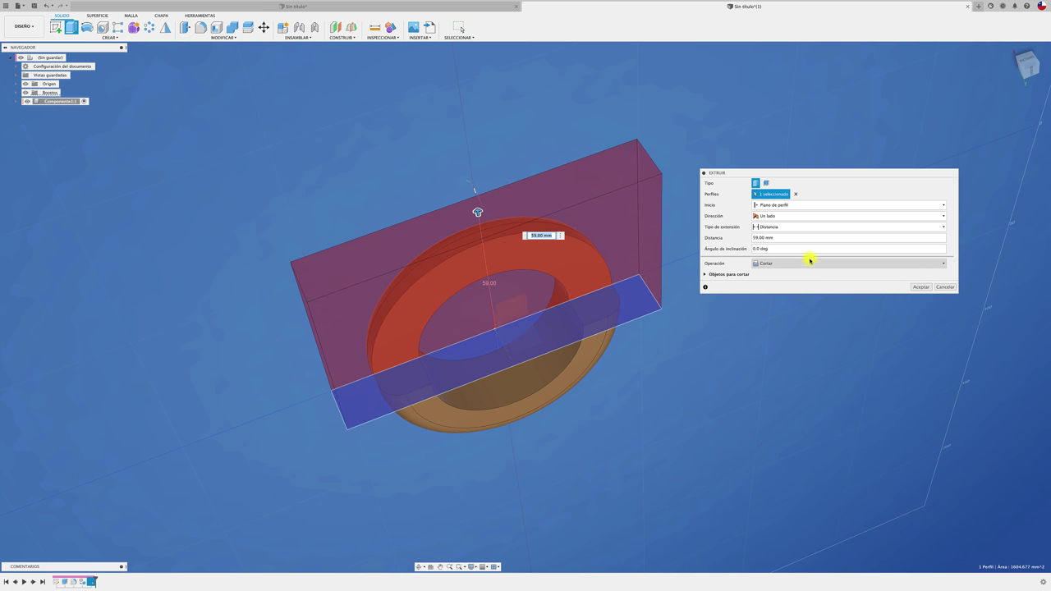
{"action": "left_click", "coordinate": [801, 227]}
{"action": "left_click", "coordinate": [772, 216]}
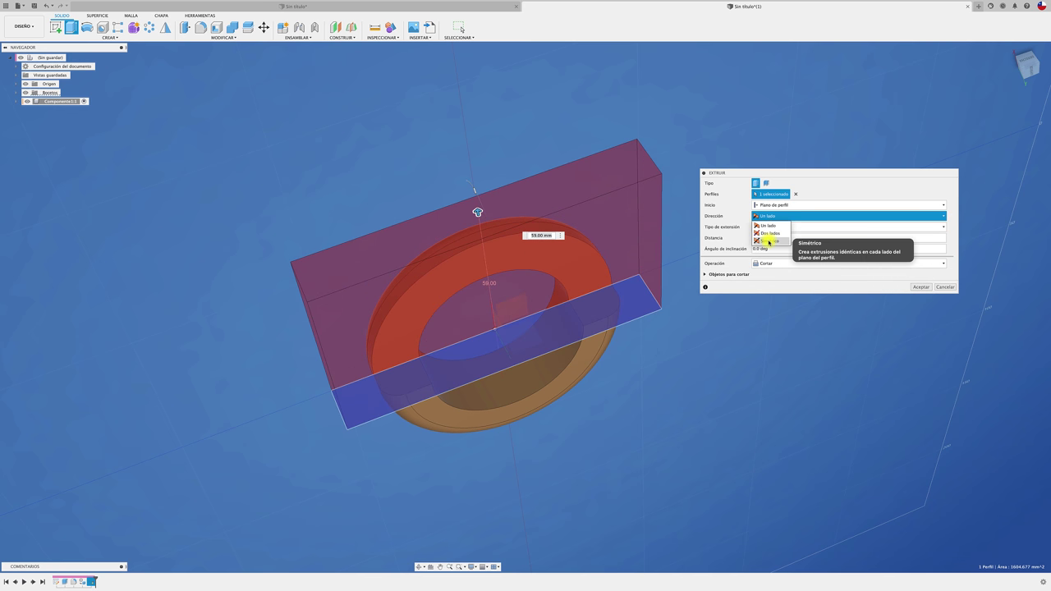
{"action": "left_click", "coordinate": [771, 242]}
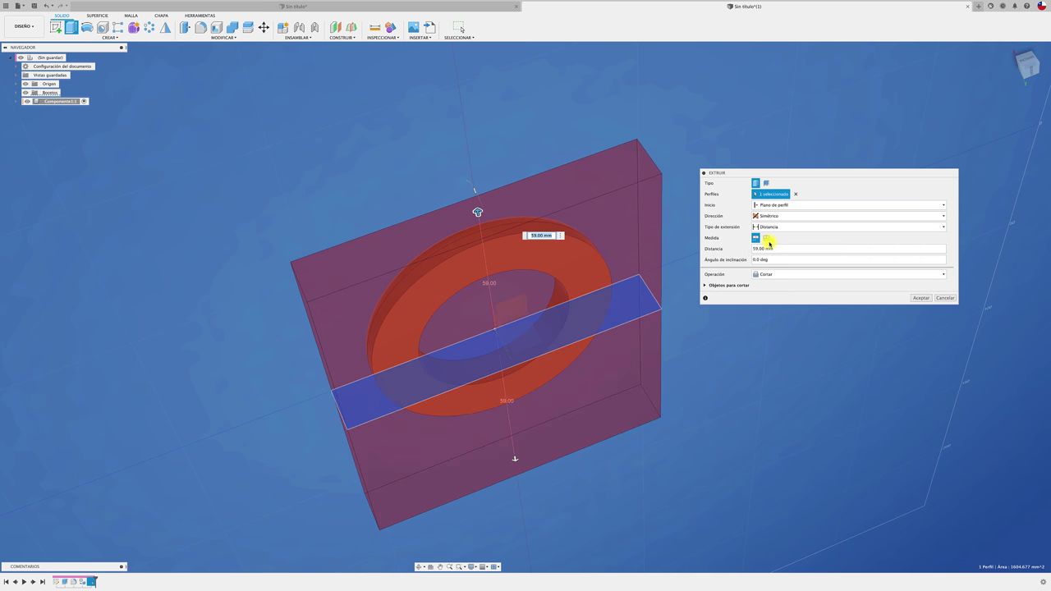
{"action": "left_click", "coordinate": [918, 298]}
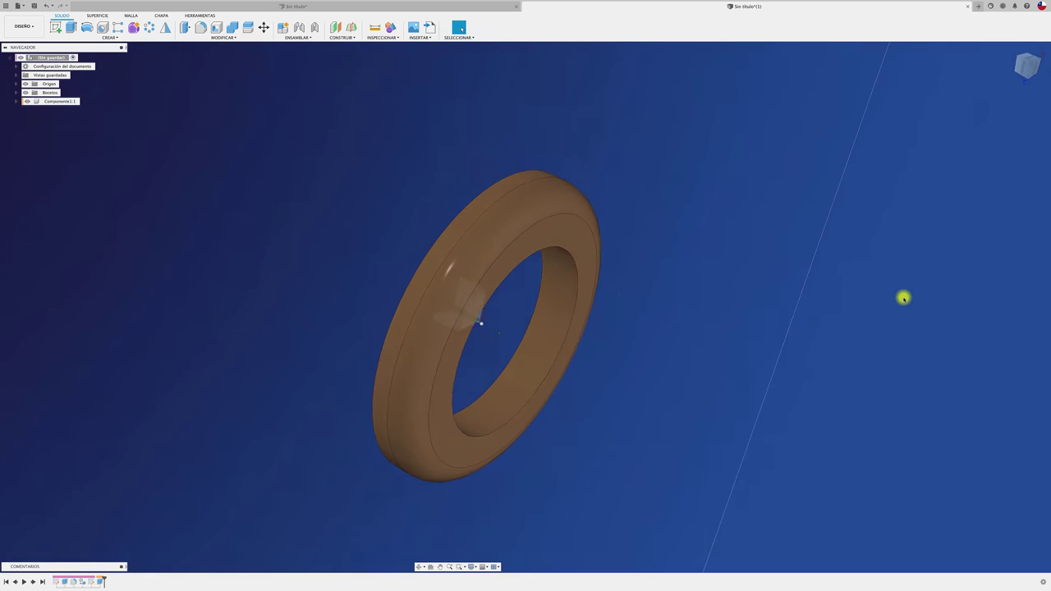
Create an offset construction plane 58 mm from the YZ origin plane.
{"action": "middle_click_drag", "start_coordinate": [903, 298], "coordinate": [633, 253], "text": "shift"}
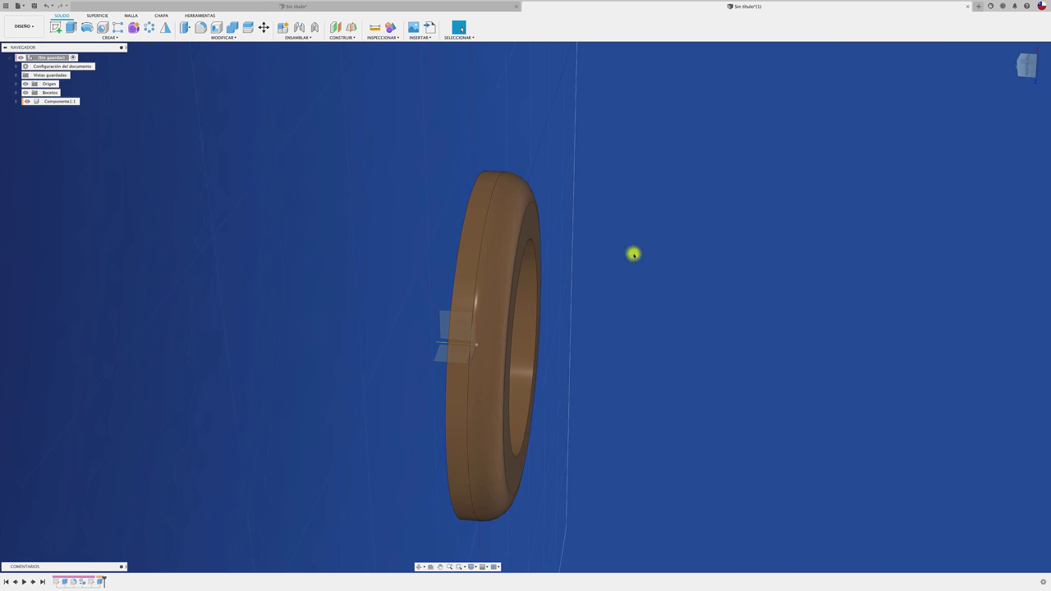
{"action": "mouse_move", "coordinate": [441, 201]}
{"action": "middle_mouse_down", "text": "shift"}
{"action": "mouse_move", "coordinate": [417, 208]}
{"action": "mouse_move", "coordinate": [282, 165]}
{"action": "mouse_move", "coordinate": [197, 107]}
{"action": "mouse_move", "coordinate": [341, 154]}
{"action": "mouse_move", "coordinate": [385, 207]}
{"action": "mouse_move", "coordinate": [371, 71]}
{"action": "middle_mouse_up", "text": "shift"}
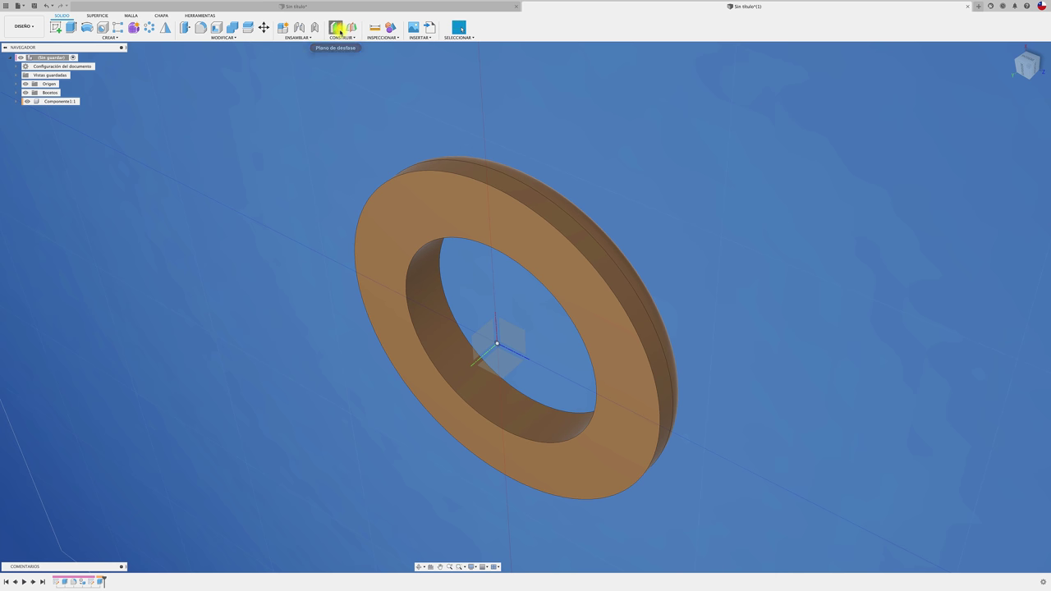
{"action": "left_click", "coordinate": [340, 29]}
{"action": "left_click", "coordinate": [502, 367]}
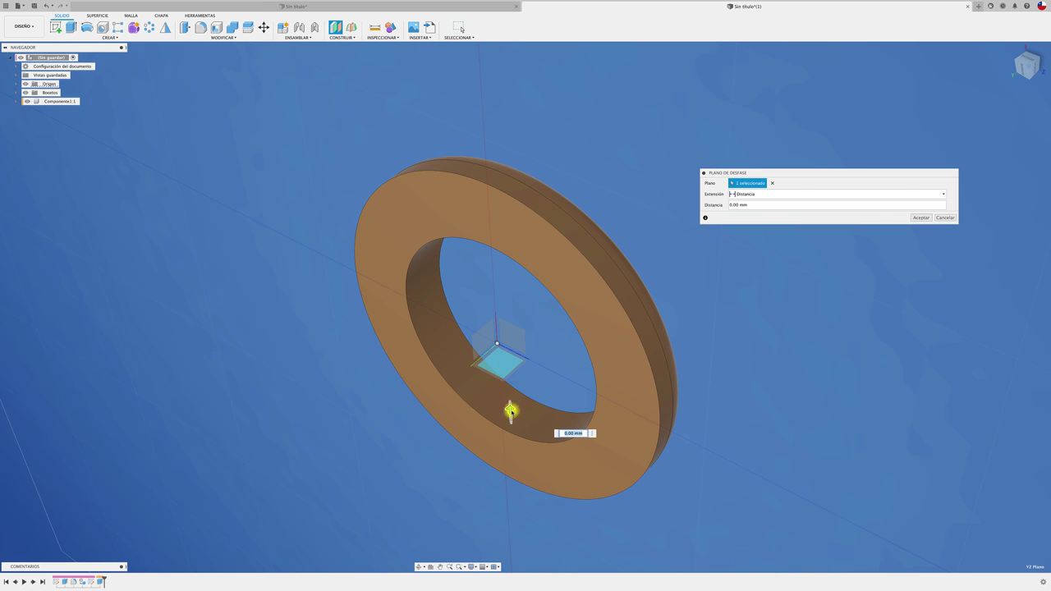
{"action": "left_click_drag", "start_coordinate": [510, 411], "coordinate": [497, 169]}
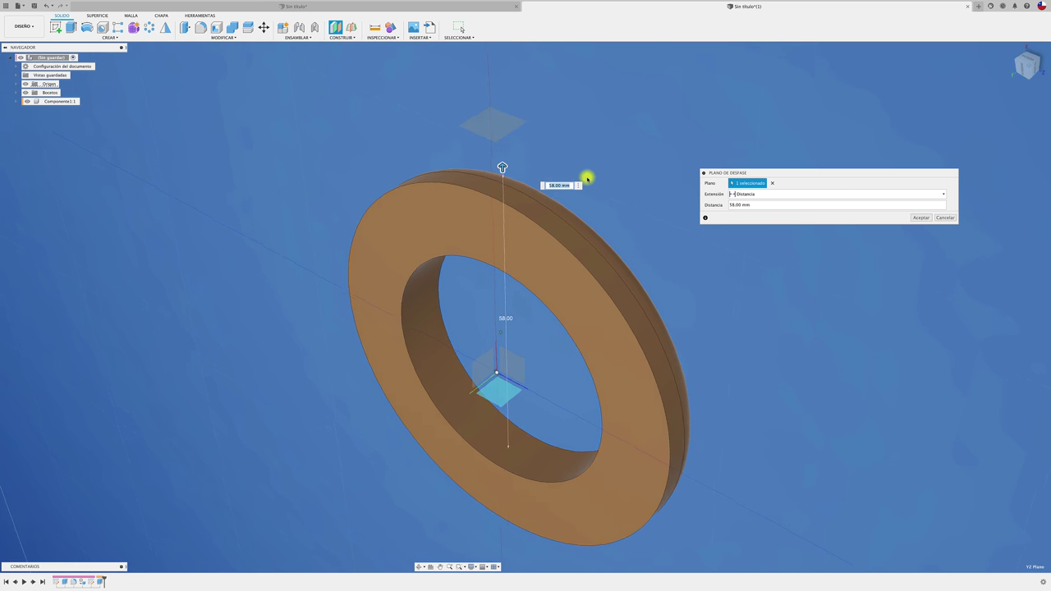
{"action": "left_click", "coordinate": [920, 218]}
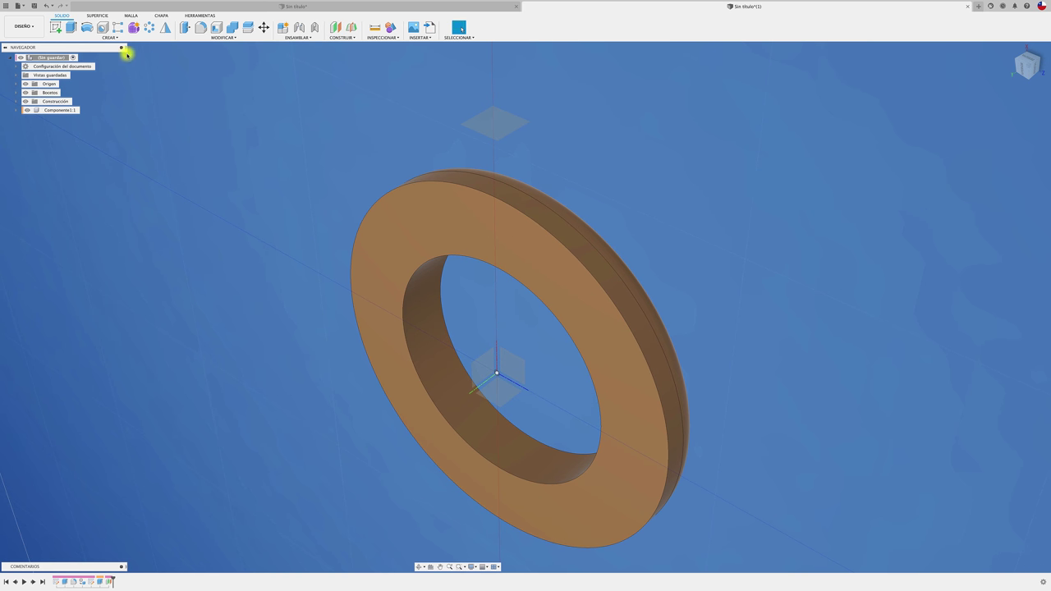
Make Componente1:1 the active component.
{"action": "left_click", "coordinate": [55, 27]}
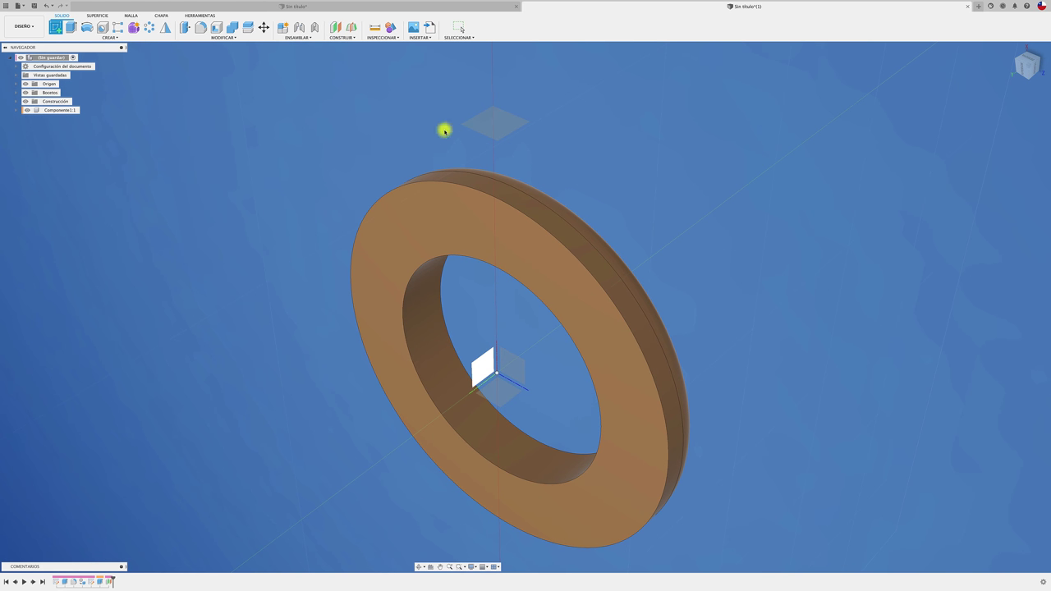
{"action": "key", "text": "Escape"}
{"action": "left_click", "coordinate": [81, 110]}
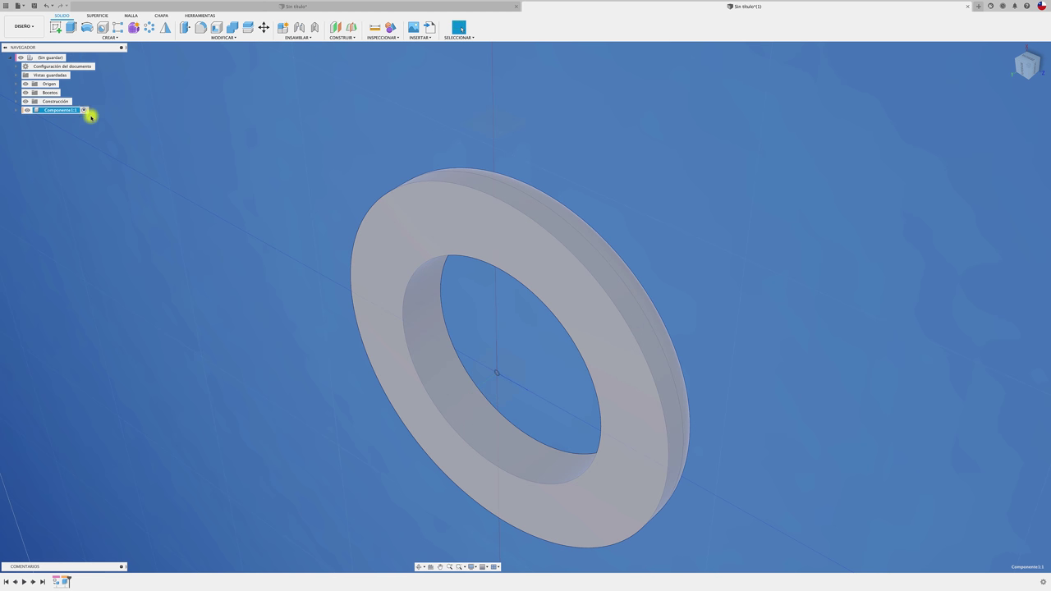
{"action": "left_click", "coordinate": [84, 110]}
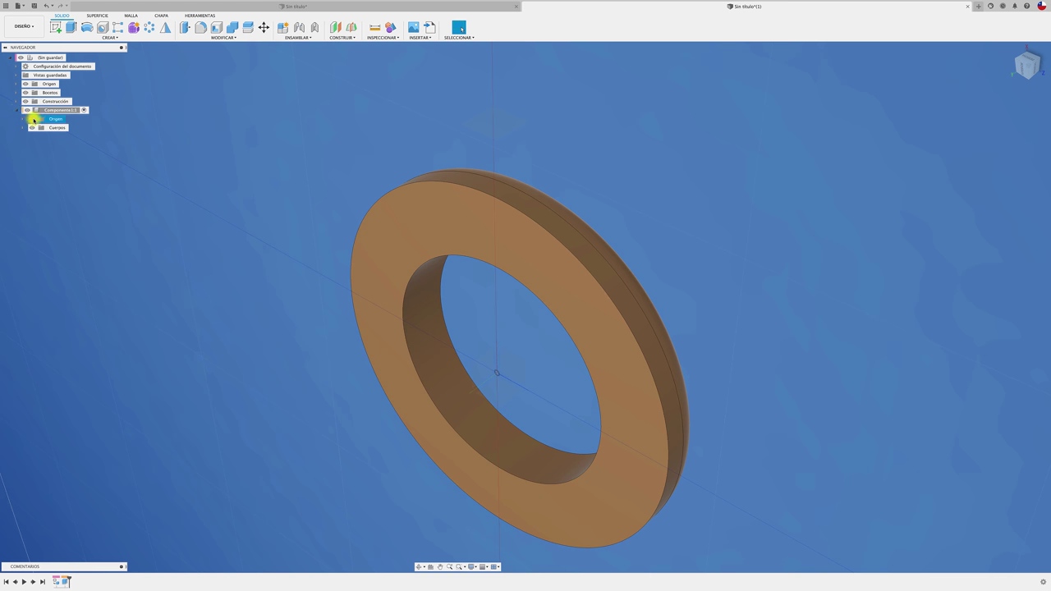
Add an offset plane 52 mm from the YZ plane inside Componente1:1.
{"action": "left_click", "coordinate": [336, 28]}
{"action": "left_click", "coordinate": [496, 397]}
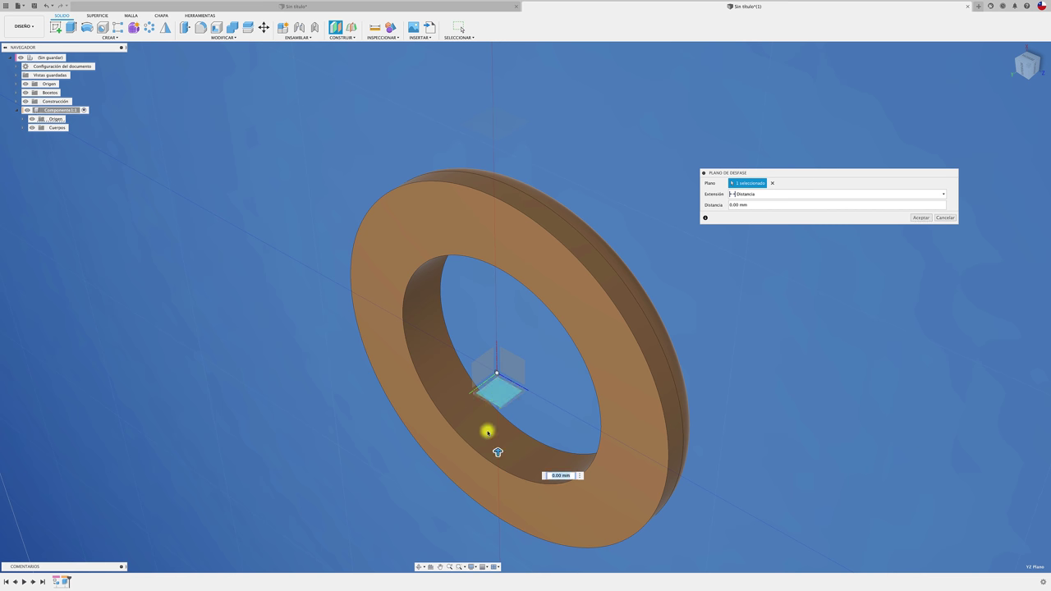
{"action": "left_click_drag", "start_coordinate": [497, 453], "coordinate": [553, 209]}
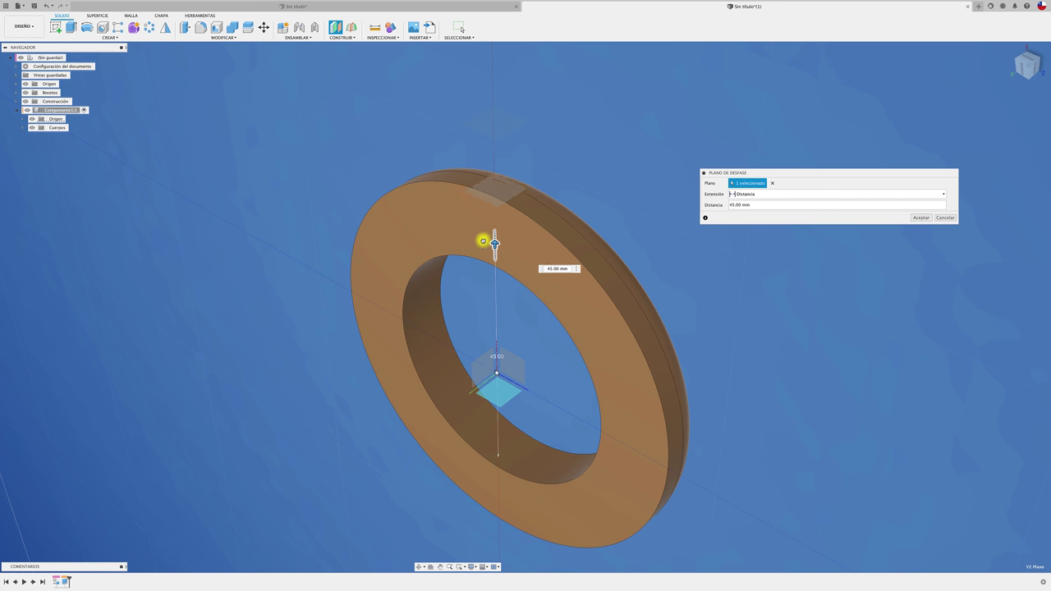
{"action": "left_click", "coordinate": [921, 218]}
{"action": "left_click", "coordinate": [55, 25]}
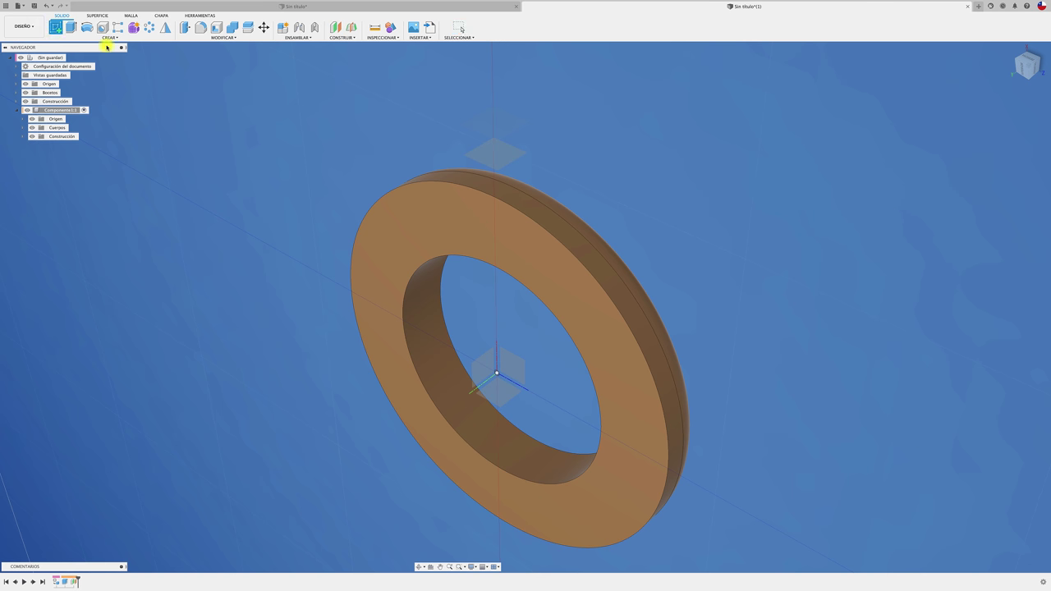
Draw a slot on the offset plane above the ring, viewed straight on.
{"action": "left_click", "coordinate": [508, 154]}
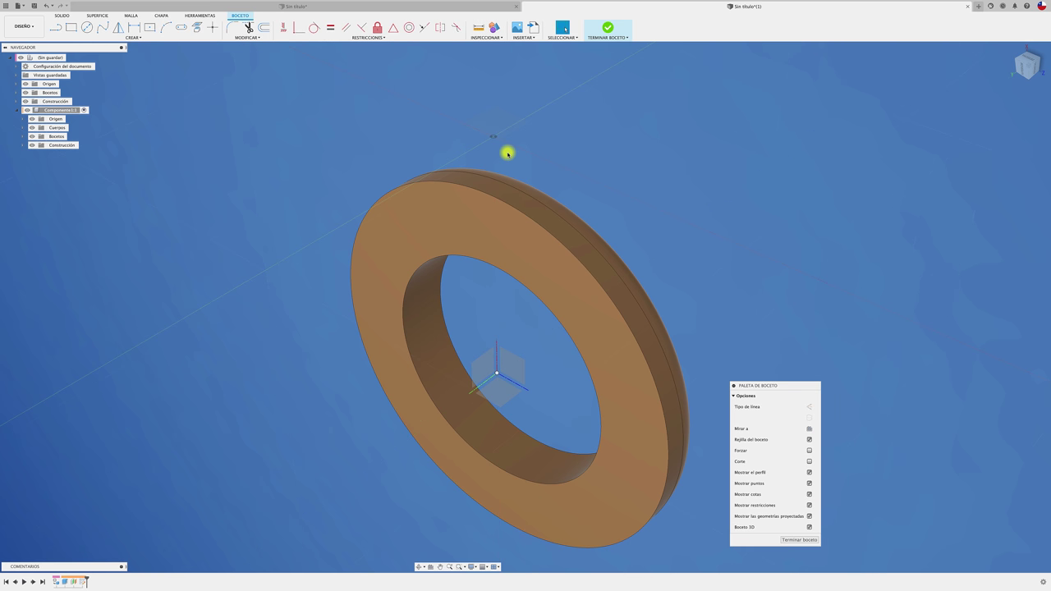
{"action": "left_click", "coordinate": [1033, 63]}
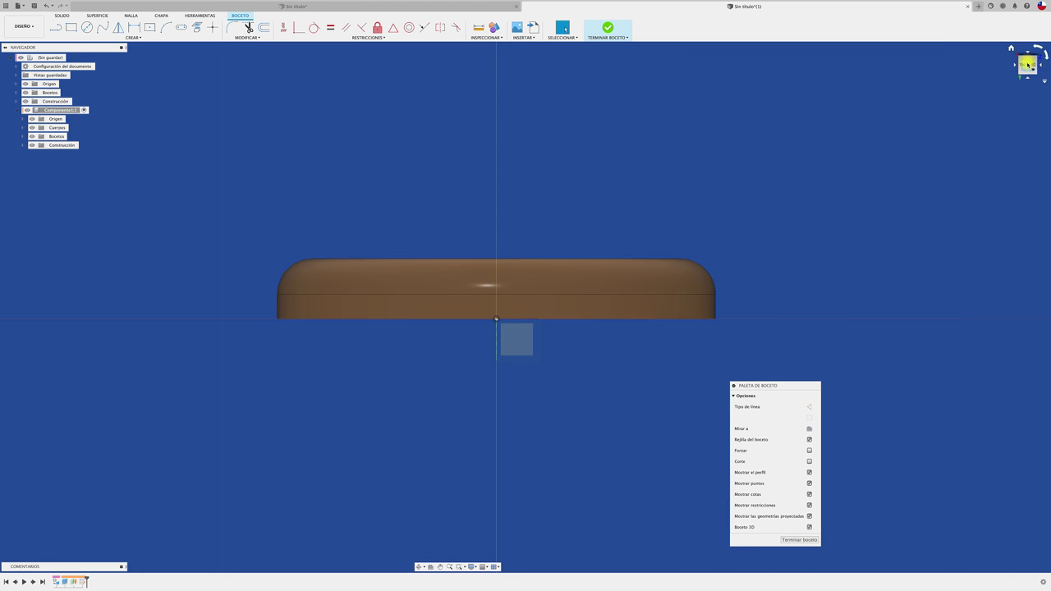
{"action": "left_click", "coordinate": [1047, 55]}
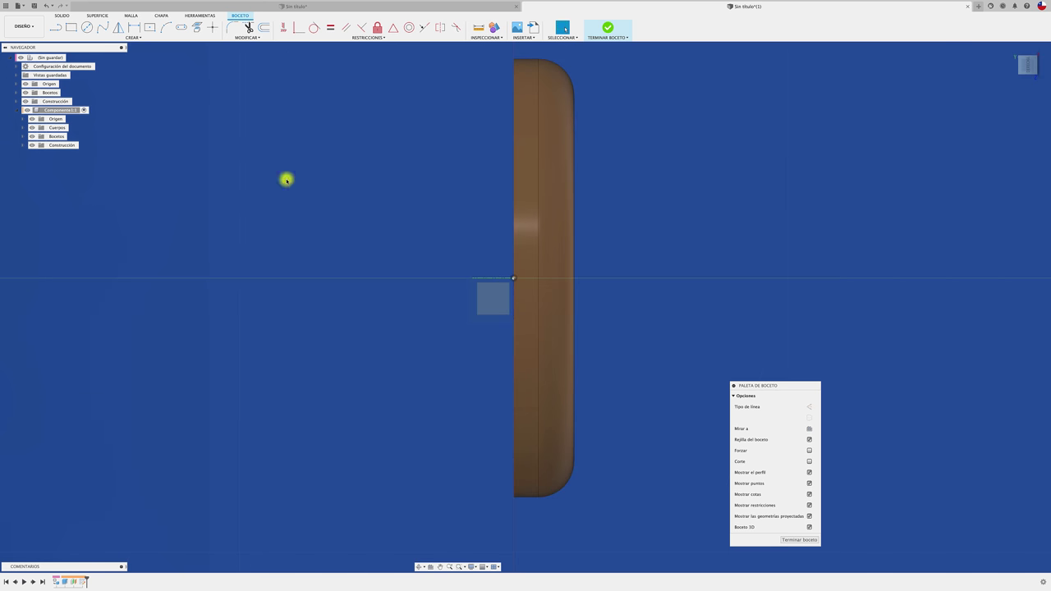
{"action": "left_click", "coordinate": [182, 27]}
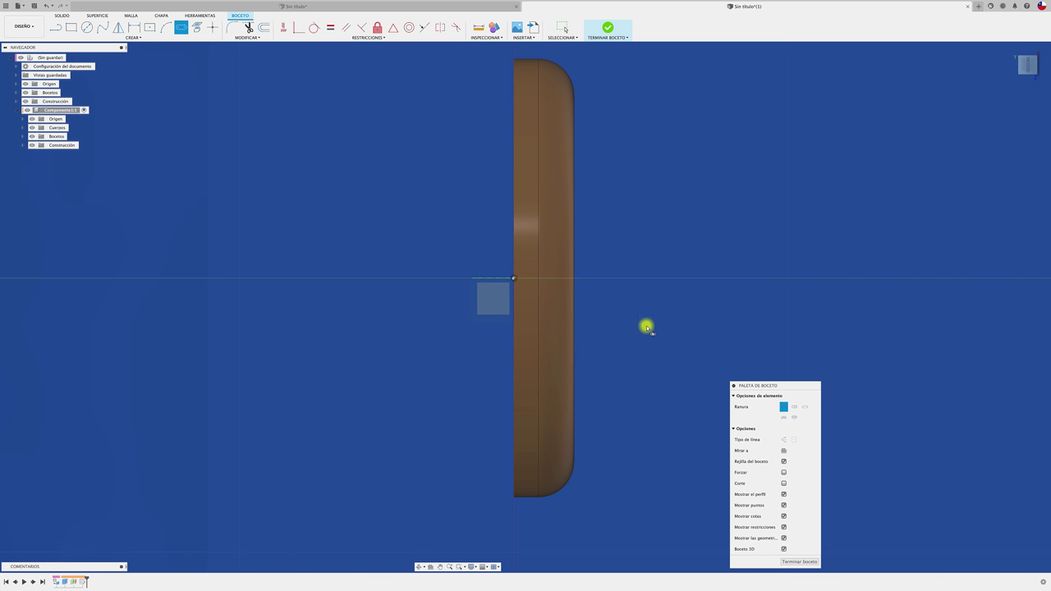
{"action": "left_click", "coordinate": [497, 278]}
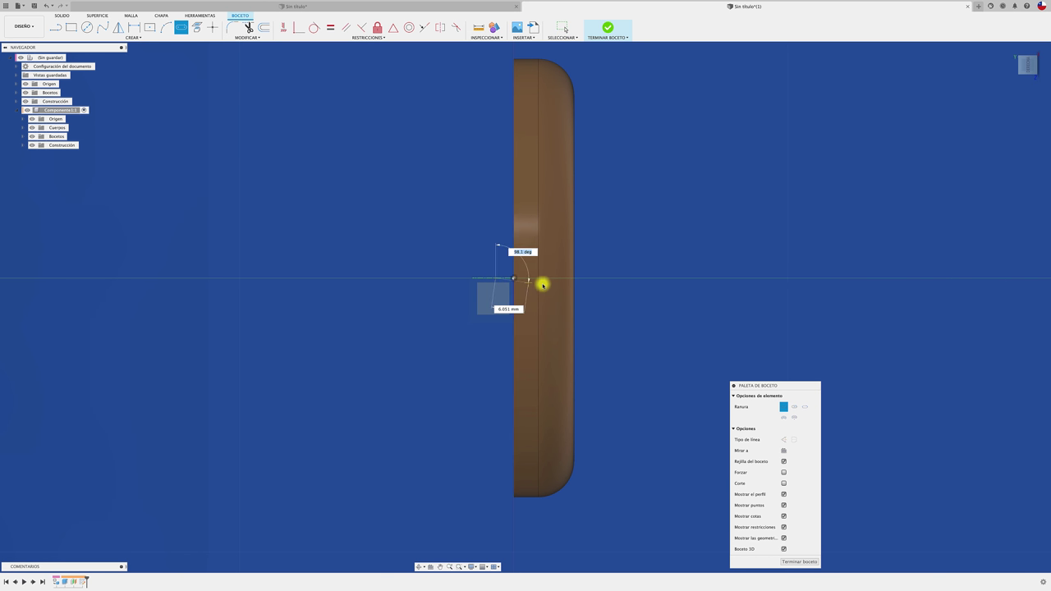
{"action": "left_click", "coordinate": [612, 280]}
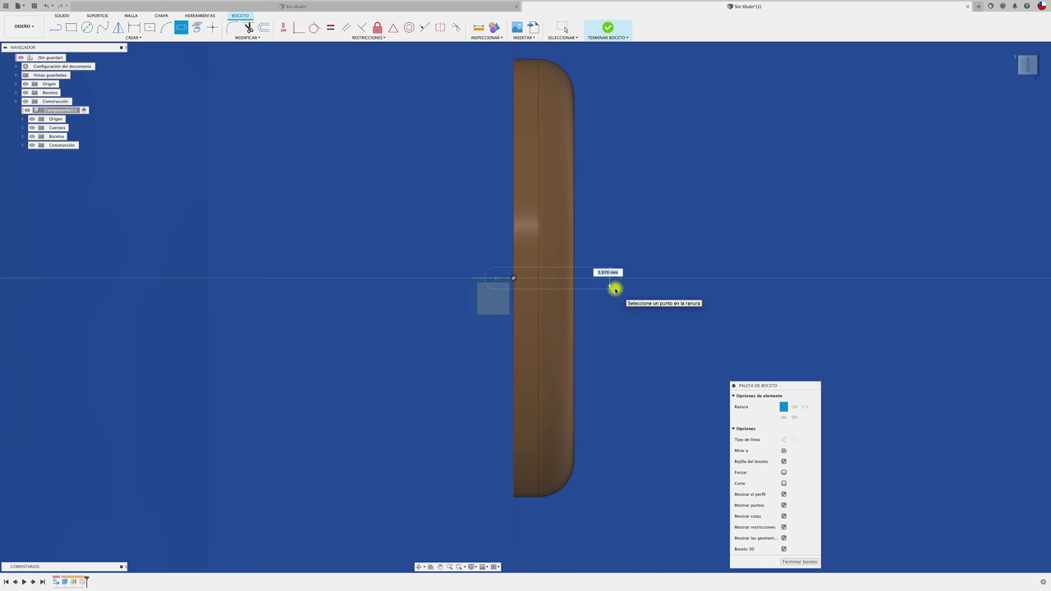
{"action": "left_click", "coordinate": [616, 289]}
Project the ring's edge circle, trim the excess line, and finish the sketch.
{"action": "middle_click_drag", "start_coordinate": [622, 329], "coordinate": [611, 139], "text": "shift"}
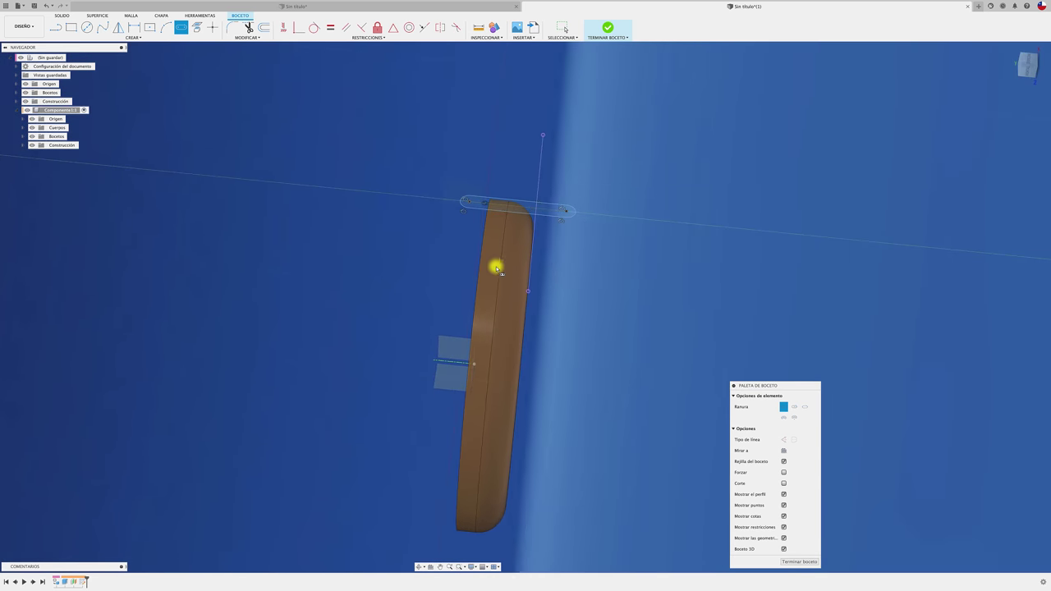
{"action": "middle_click_drag", "start_coordinate": [539, 186], "coordinate": [542, 184], "text": "shift"}
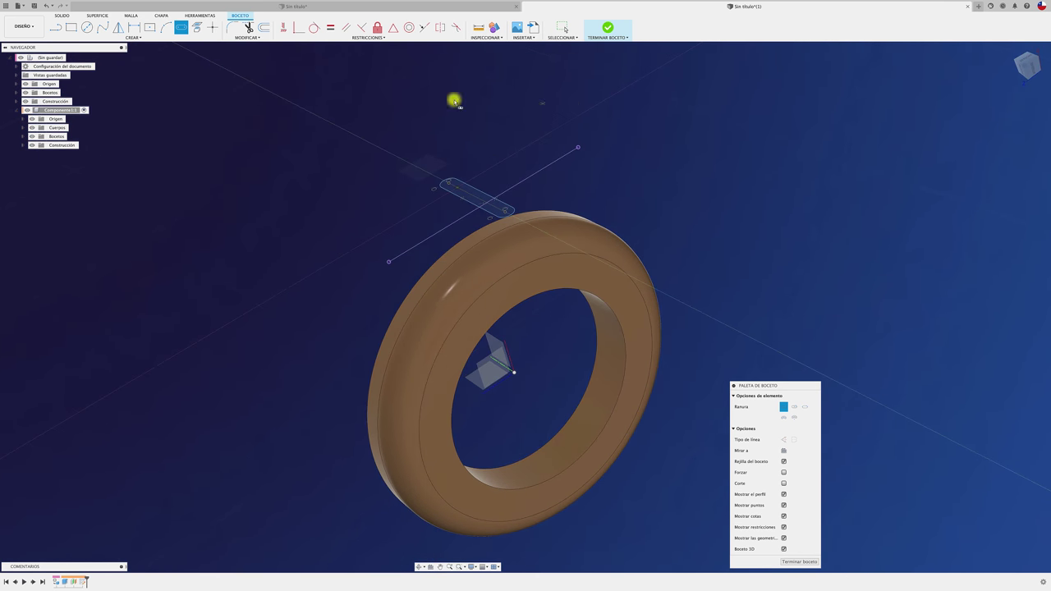
{"action": "left_click", "coordinate": [197, 29]}
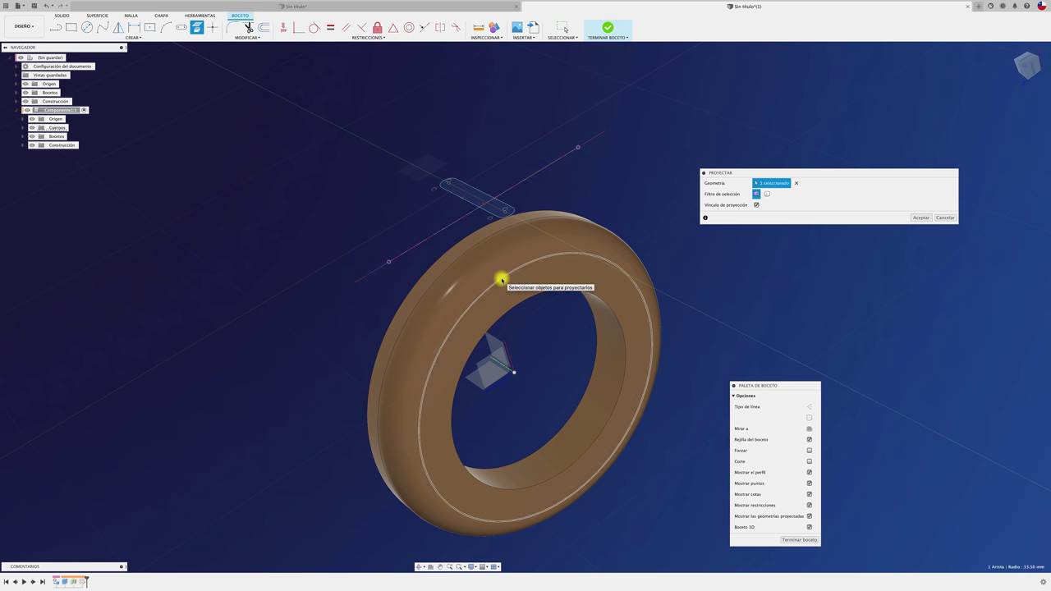
{"action": "left_click", "coordinate": [501, 279]}
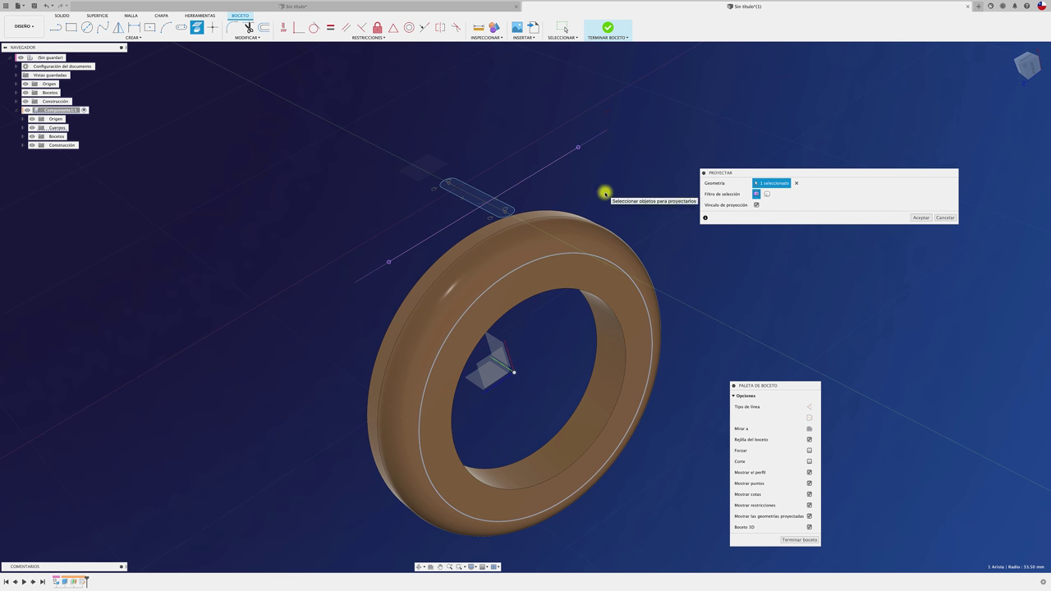
{"action": "left_click", "coordinate": [920, 218]}
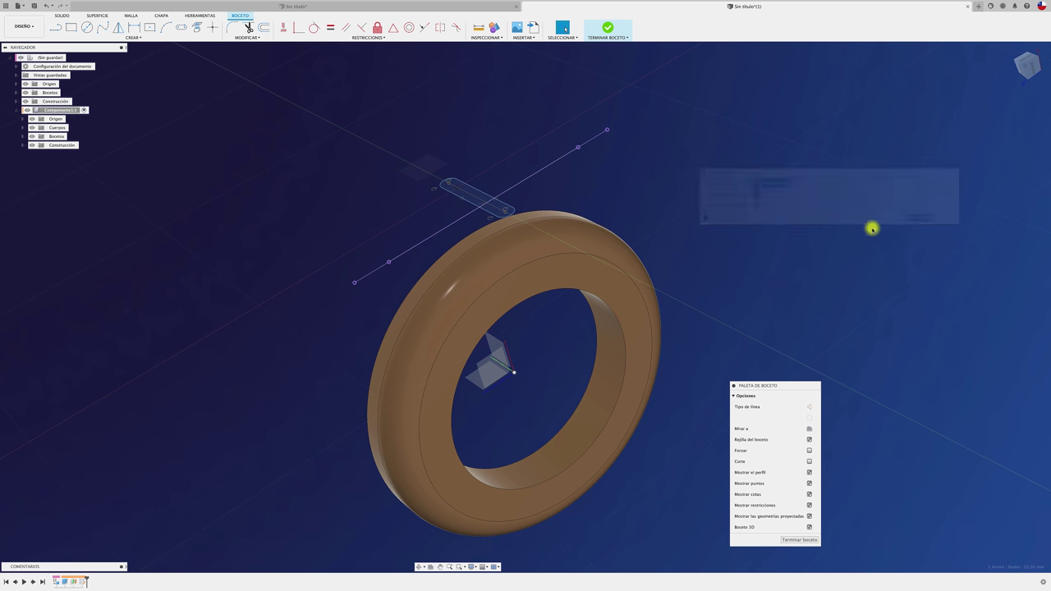
{"action": "key", "text": "t"}
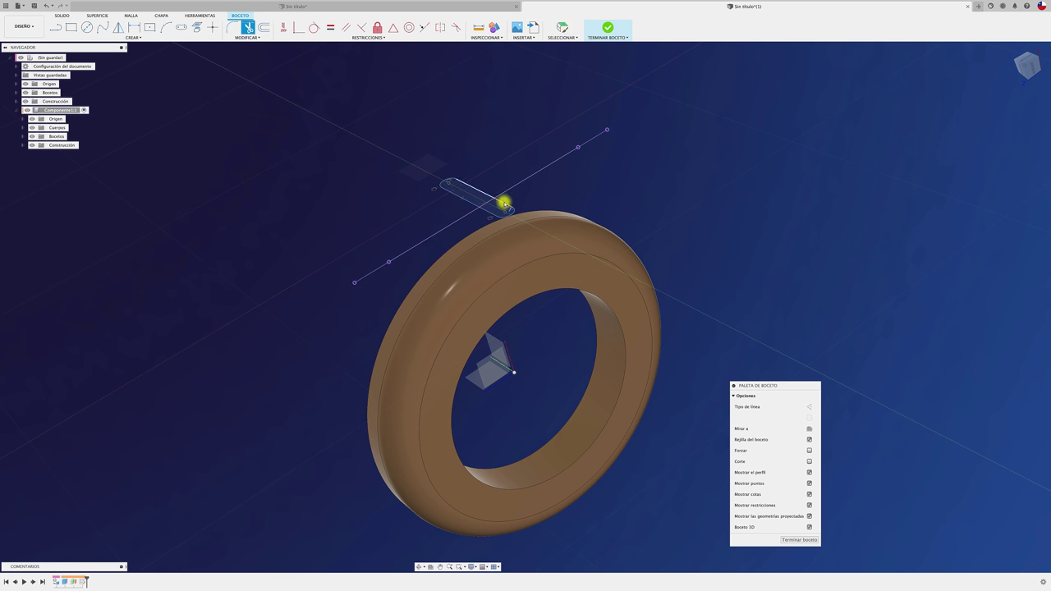
{"action": "left_click", "coordinate": [512, 219]}
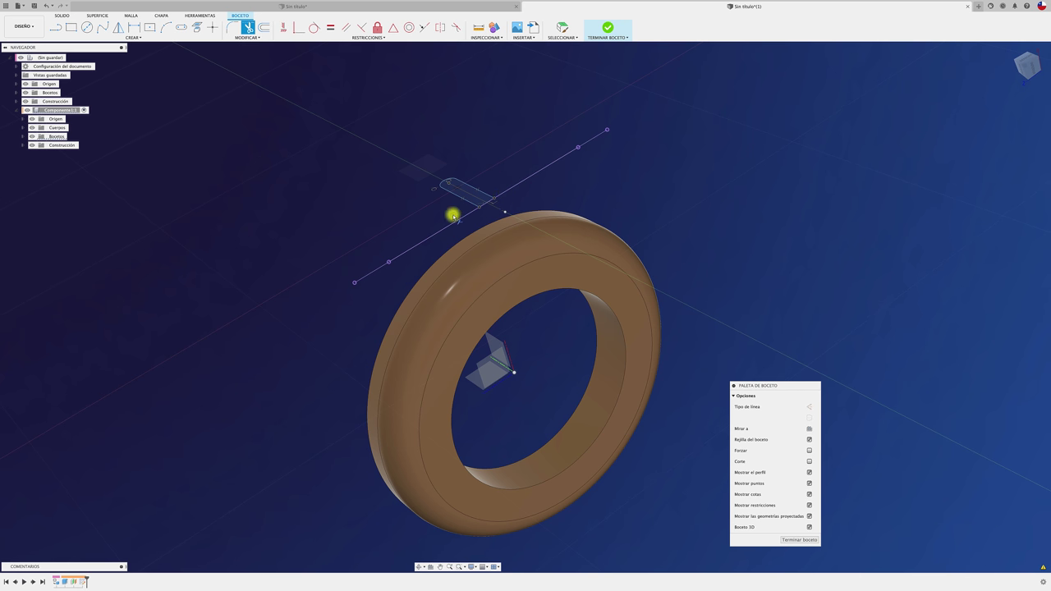
{"action": "left_click", "coordinate": [607, 31]}
Extrude the slot profile 22 mm down into the ring, joined to the ring body.
{"action": "key", "text": "e"}
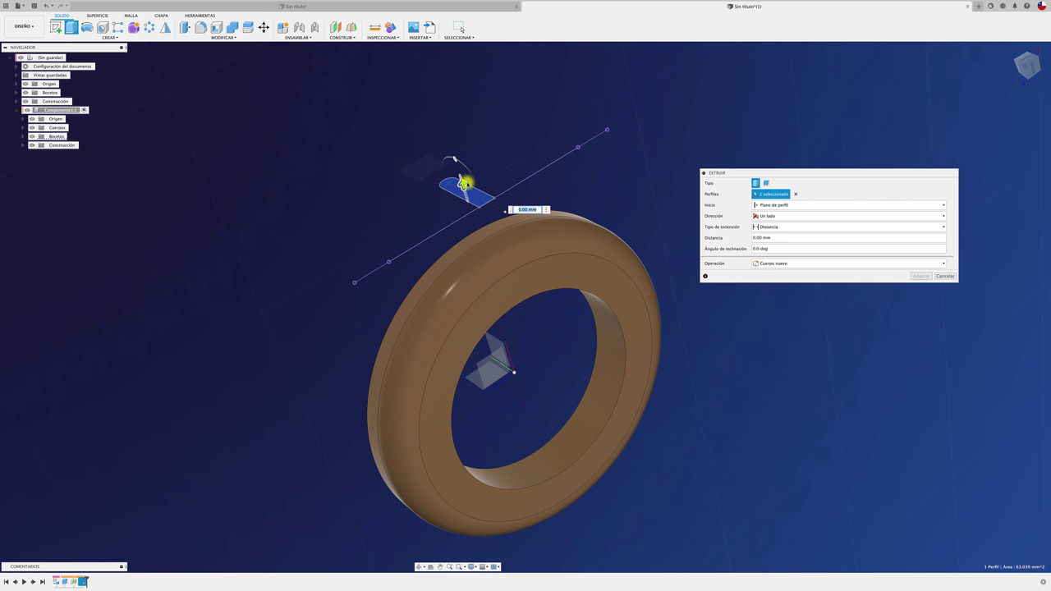
{"action": "mouse_move", "coordinate": [463, 182]}
{"action": "left_mouse_down"}
{"action": "mouse_move", "coordinate": [496, 290]}
{"action": "mouse_move", "coordinate": [481, 271]}
{"action": "left_mouse_up"}
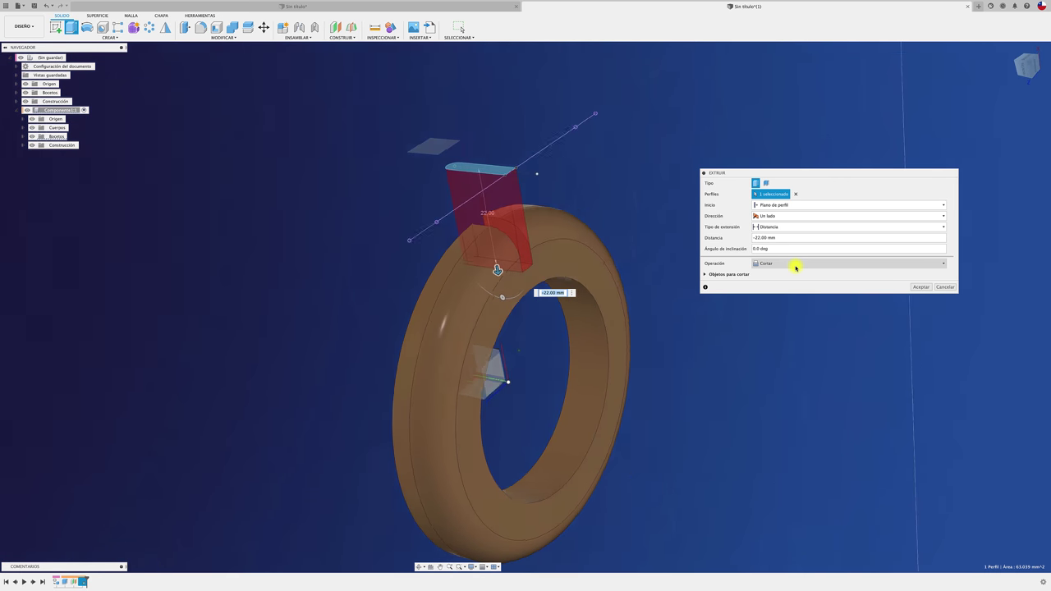
{"action": "left_click", "coordinate": [795, 264]}
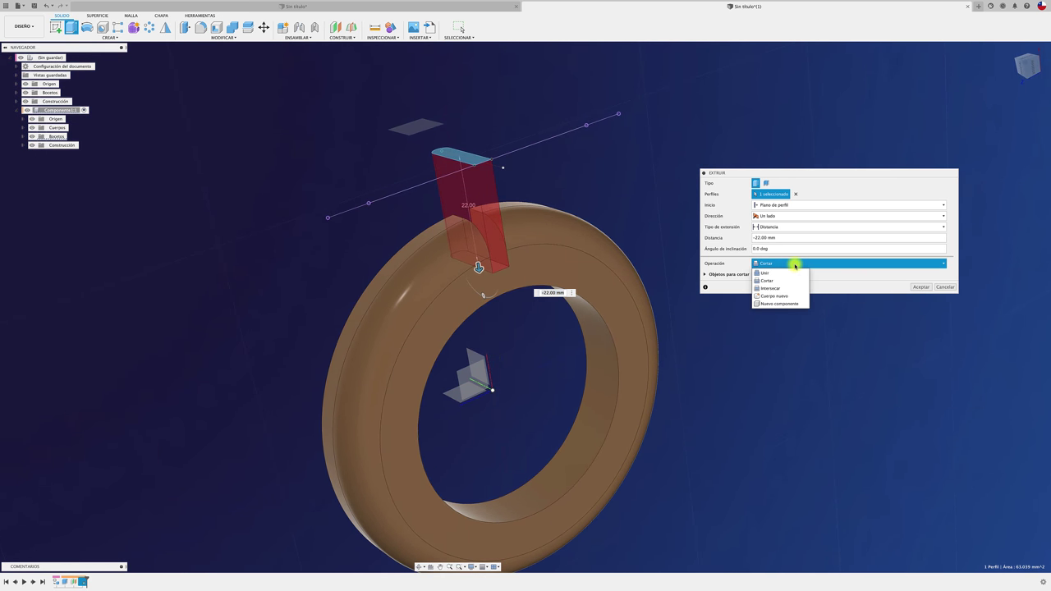
{"action": "left_click", "coordinate": [782, 274]}
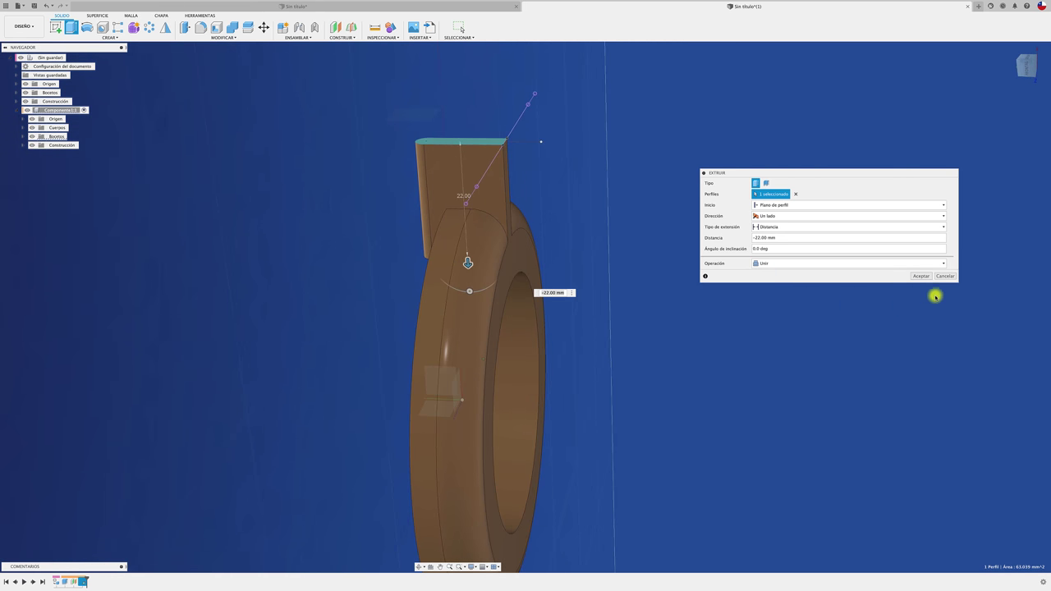
{"action": "left_click", "coordinate": [921, 276]}
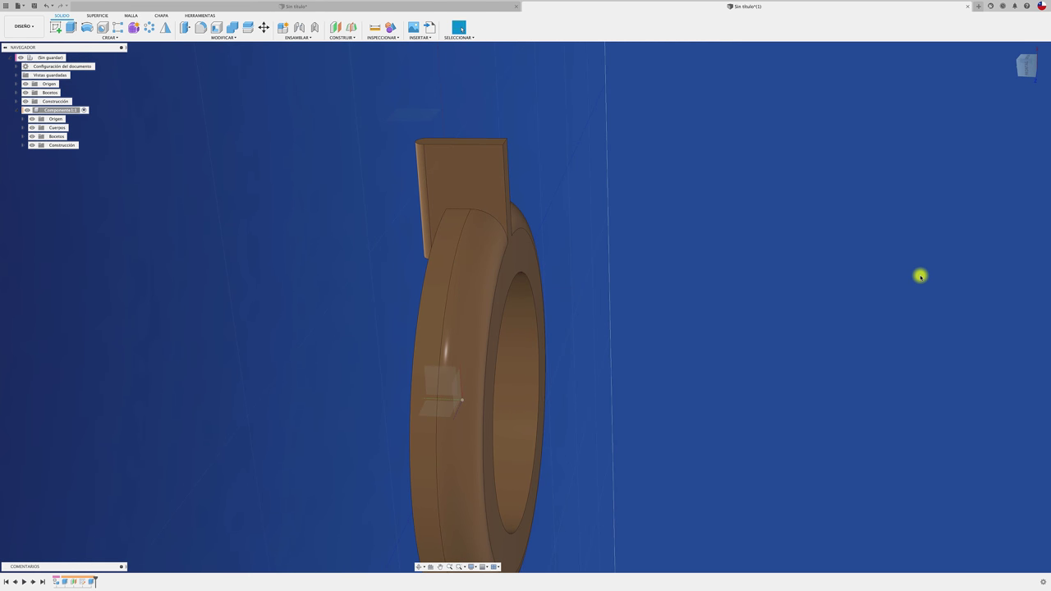
Switch to a side view and start a sketch on the side plane.
{"action": "left_click", "coordinate": [1023, 71]}
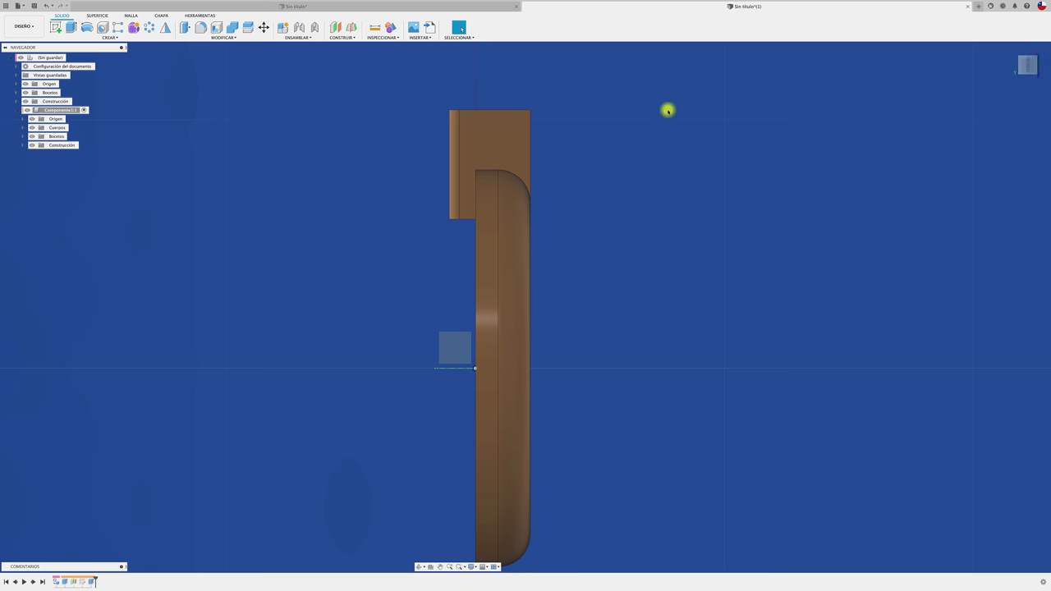
{"action": "scroll", "coordinate": [653, 107], "scroll_direction": "up", "scroll_amount": 1}
{"action": "scroll", "coordinate": [629, 110], "scroll_direction": "up", "scroll_amount": 1}
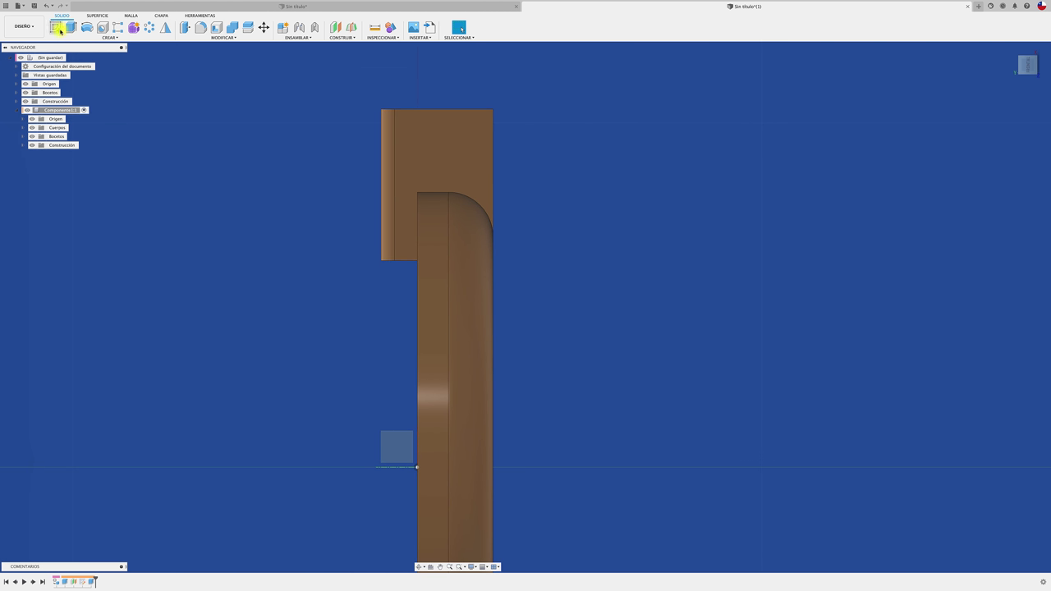
{"action": "left_click", "coordinate": [58, 29]}
{"action": "left_click", "coordinate": [396, 438]}
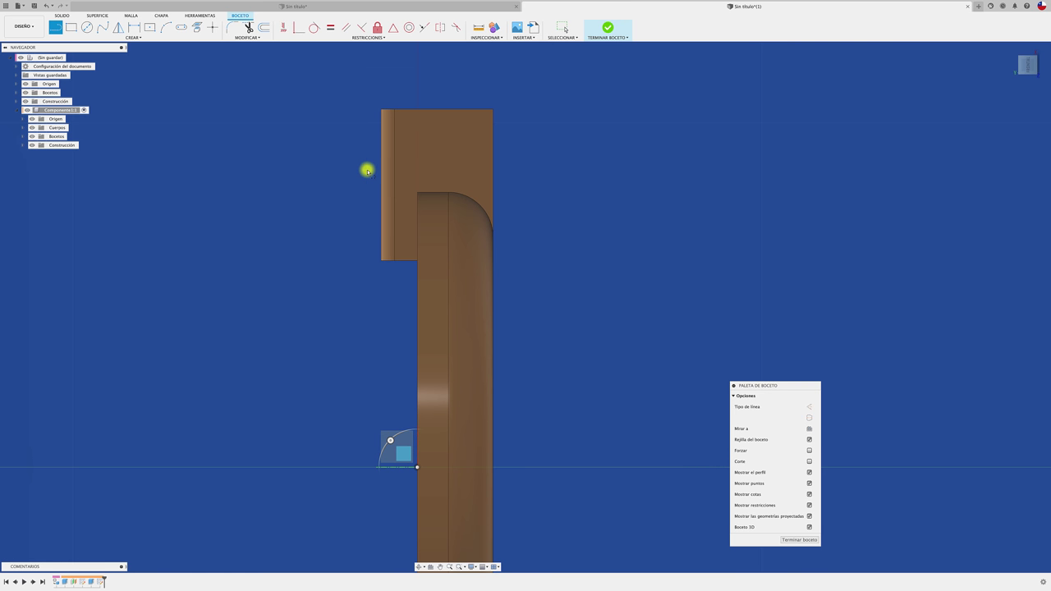
Draw a closed four-sided line profile over the top of the tab.
{"action": "left_click", "coordinate": [504, 173]}
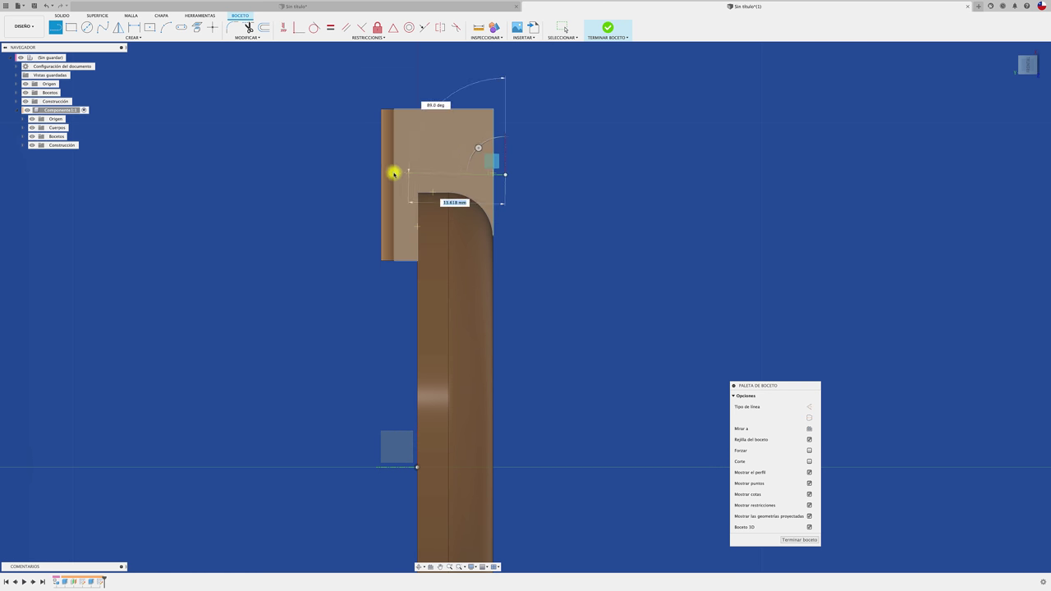
{"action": "left_click", "coordinate": [346, 174]}
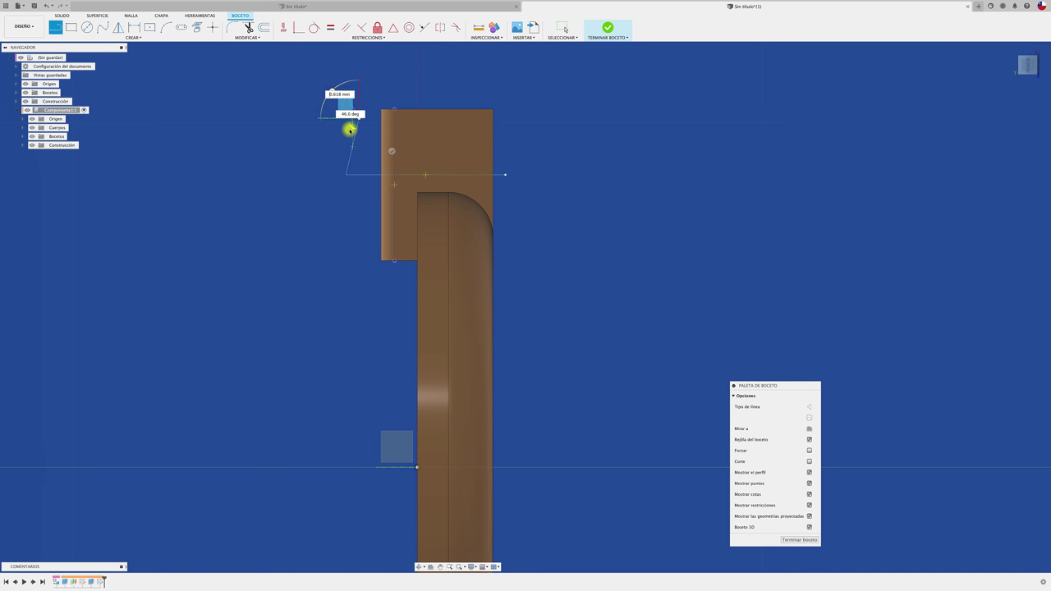
{"action": "left_click", "coordinate": [375, 79]}
{"action": "left_click", "coordinate": [487, 82]}
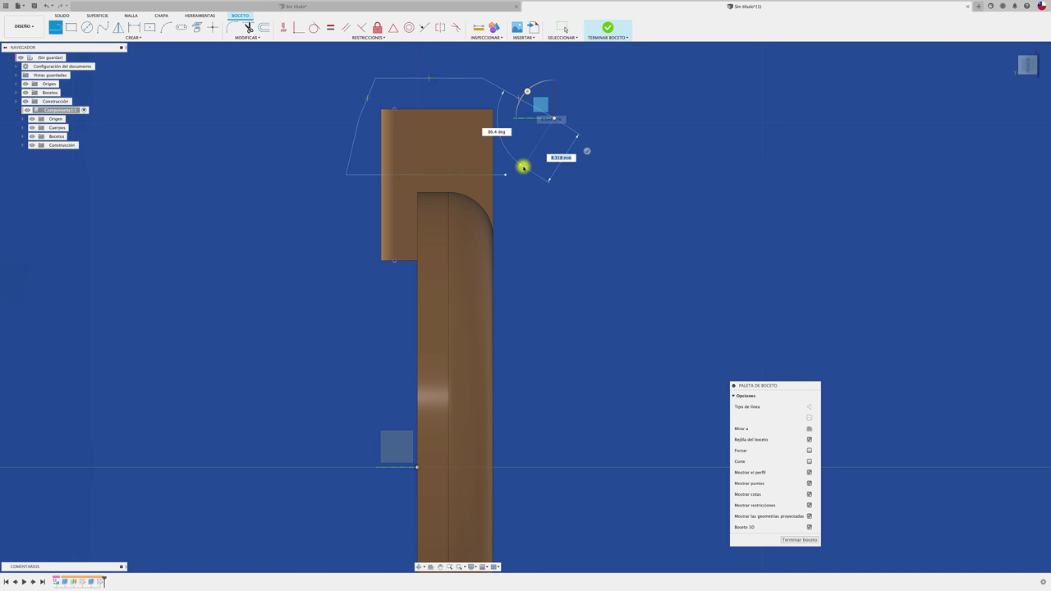
{"action": "left_click", "coordinate": [505, 174]}
{"action": "middle_click_drag", "start_coordinate": [577, 230], "coordinate": [576, 234], "text": "shift"}
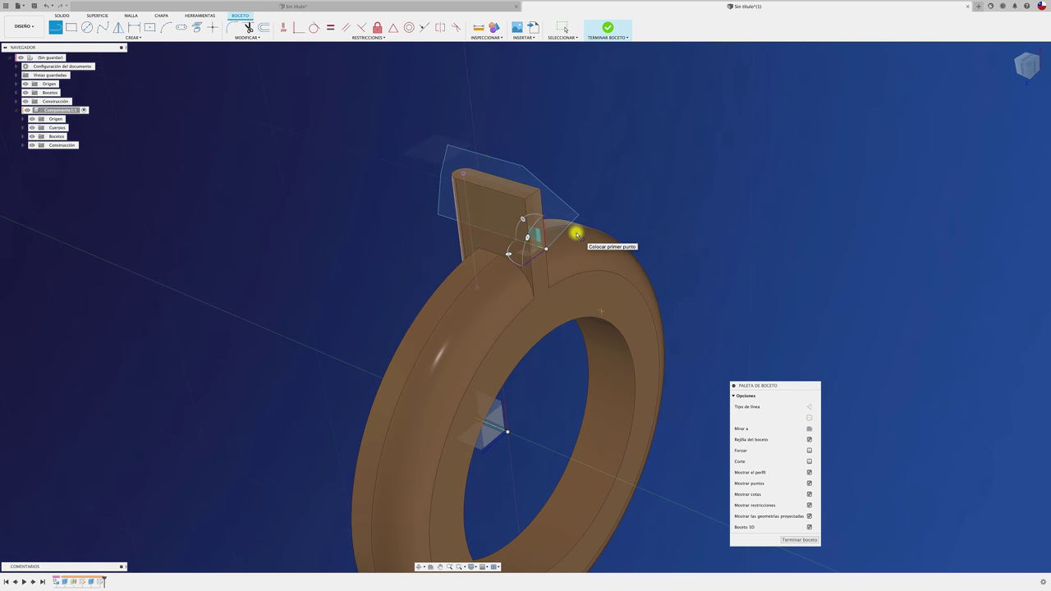
{"action": "key", "text": "e"}
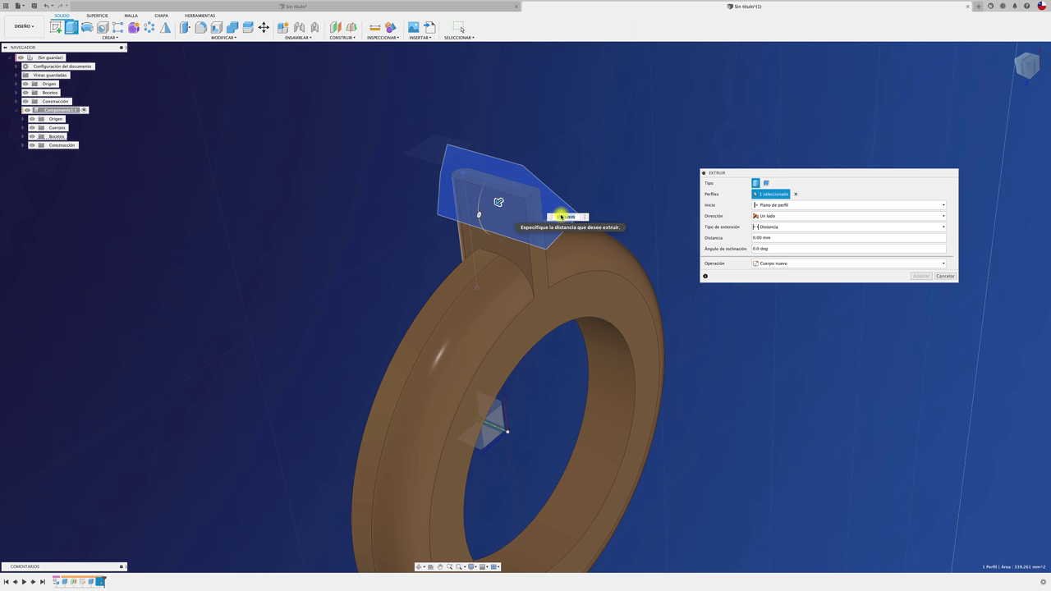
{"action": "left_click", "coordinate": [554, 201]}
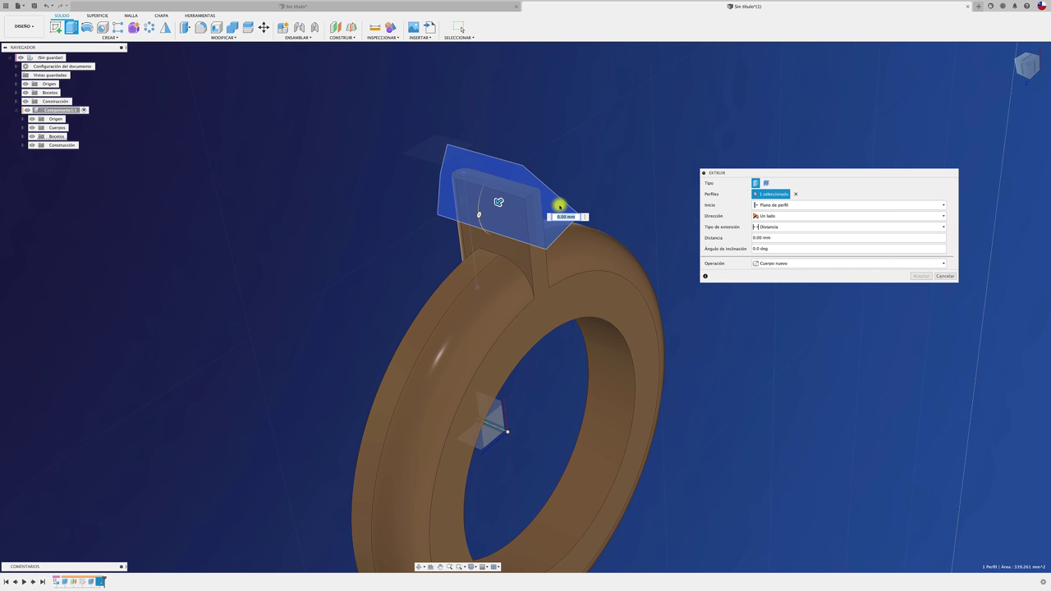
{"action": "mouse_move", "coordinate": [497, 202]}
{"action": "left_mouse_down"}
{"action": "mouse_move", "coordinate": [416, 242]}
{"action": "mouse_move", "coordinate": [632, 169]}
{"action": "mouse_move", "coordinate": [395, 280]}
{"action": "left_mouse_up"}
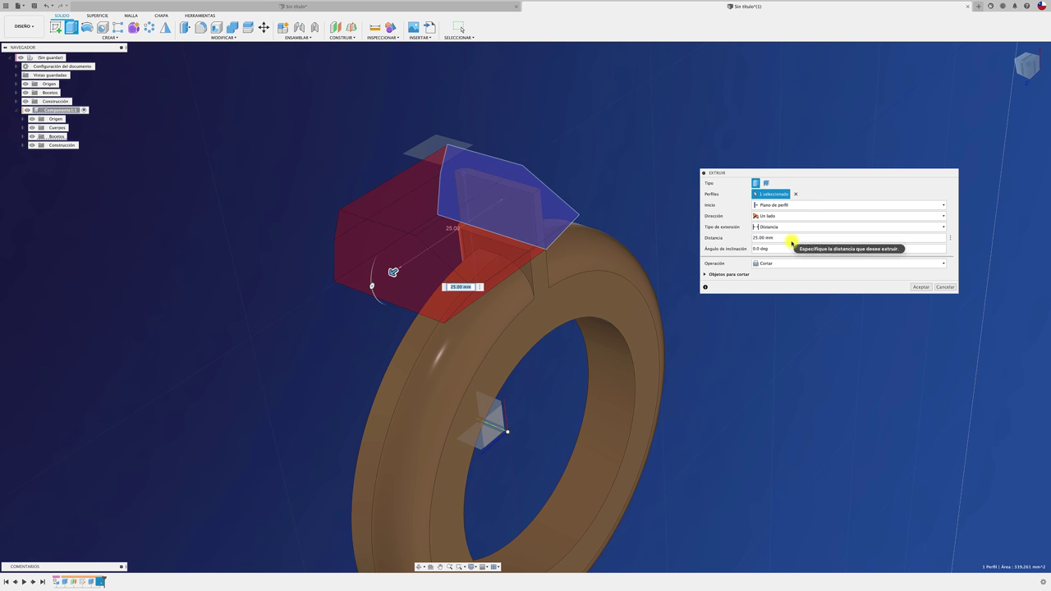
{"action": "scroll", "coordinate": [791, 237], "scroll_direction": "down", "scroll_amount": 3}
{"action": "scroll", "coordinate": [801, 255], "scroll_direction": "down", "scroll_amount": 1}
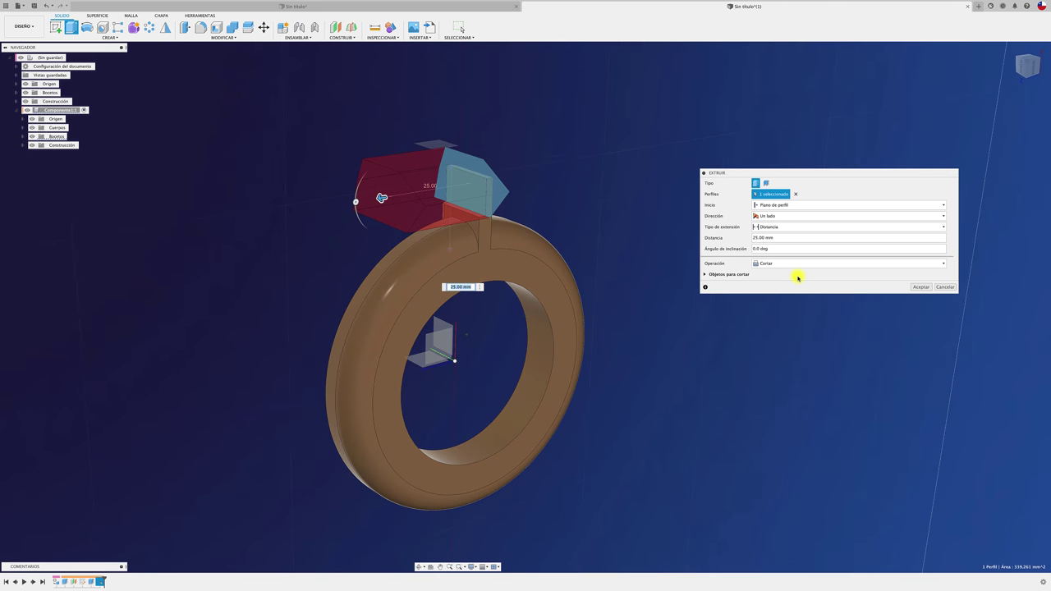
{"action": "left_click", "coordinate": [960, 287]}
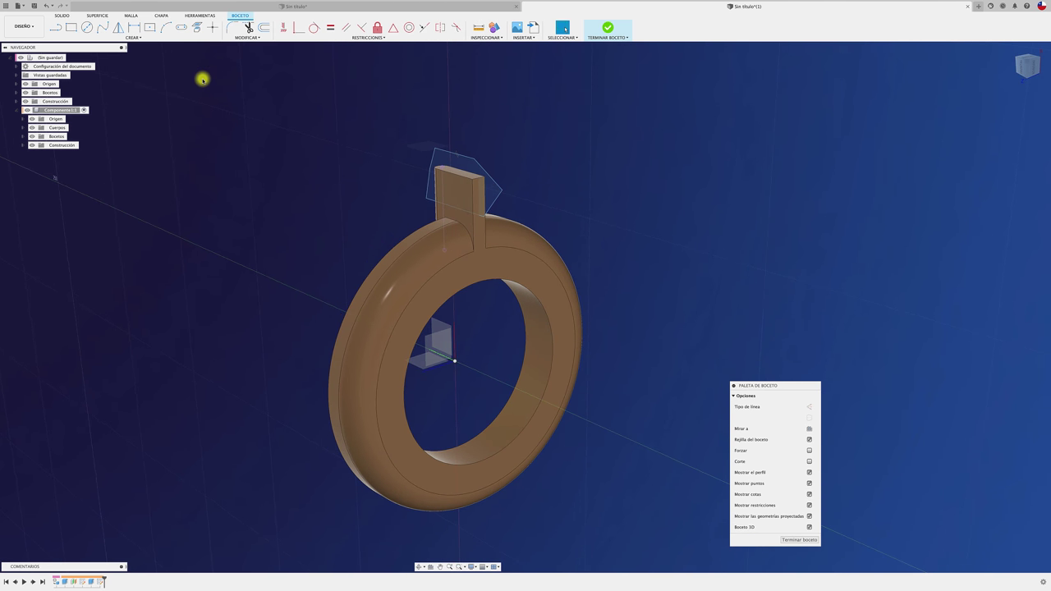
Finish the sketch and revolve-cut its profile 360° around the ring's central axis, trimming the tab's top.
{"action": "left_click", "coordinate": [608, 30]}
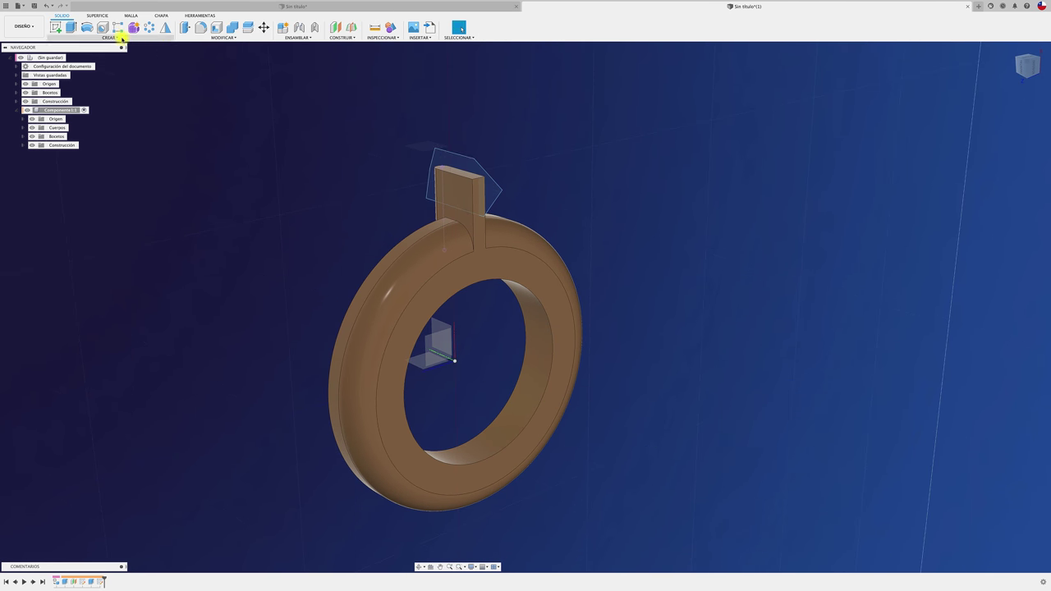
{"action": "left_click", "coordinate": [88, 29]}
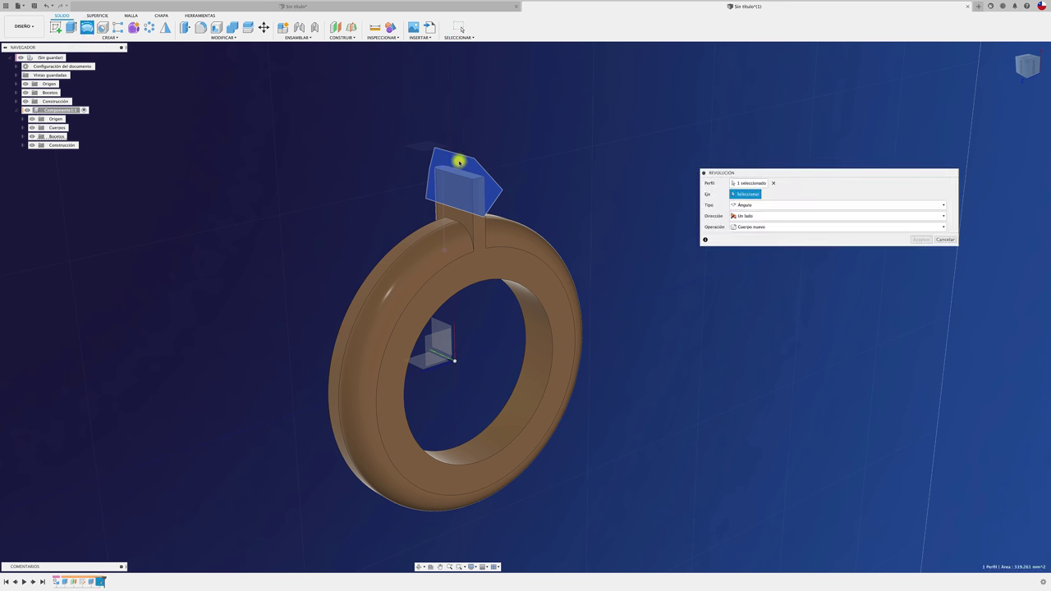
{"action": "left_click", "coordinate": [743, 204]}
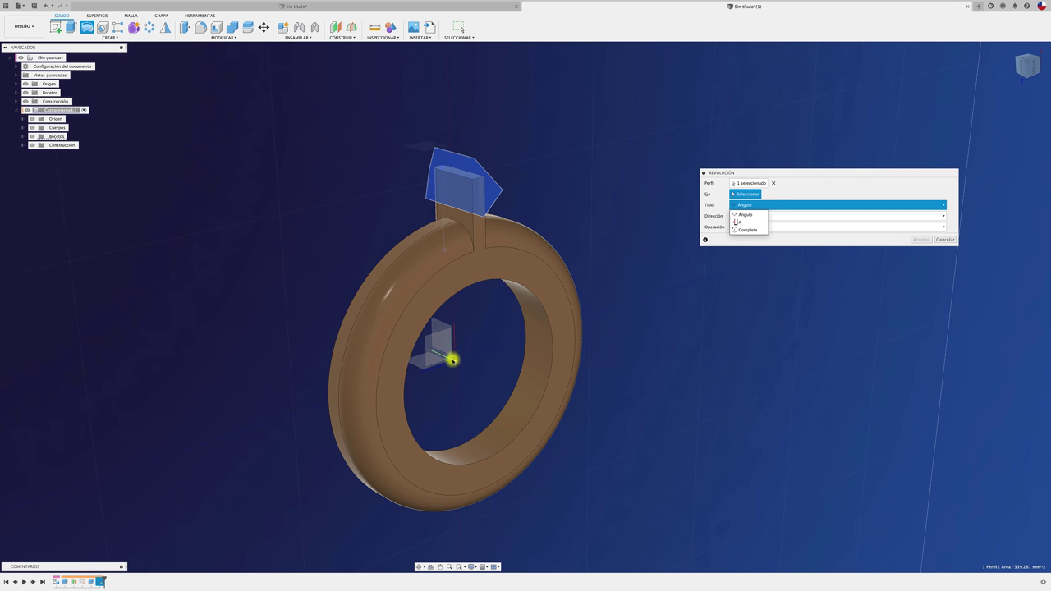
{"action": "left_click", "coordinate": [443, 356]}
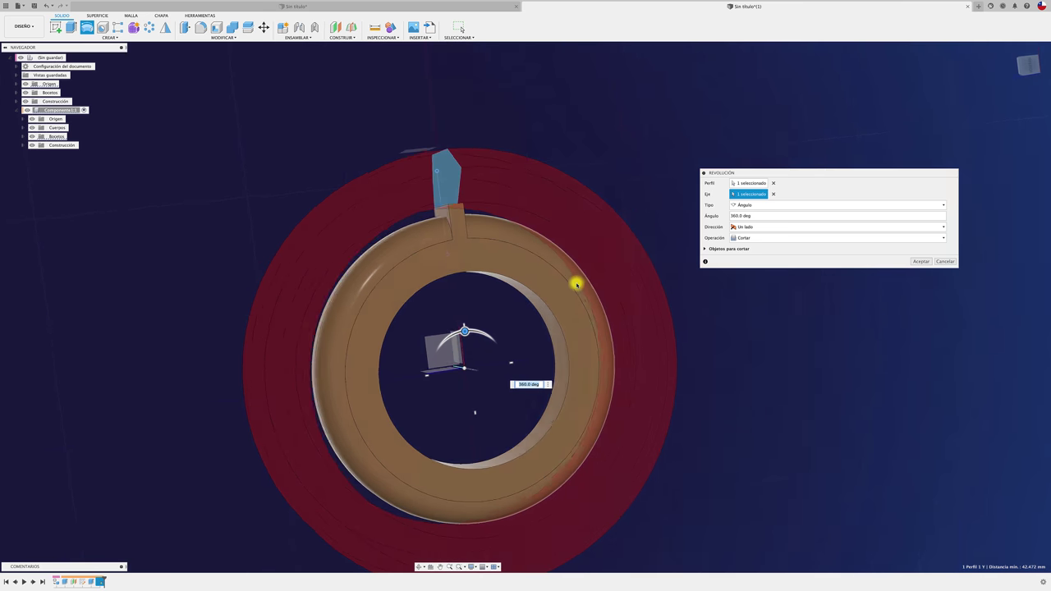
{"action": "scroll", "coordinate": [519, 236], "scroll_direction": "up", "scroll_amount": 5}
{"action": "scroll", "coordinate": [519, 236], "scroll_direction": "up", "scroll_amount": 2}
{"action": "mouse_move", "coordinate": [399, 209]}
{"action": "middle_mouse_down", "text": "shift"}
{"action": "mouse_move", "coordinate": [668, 255]}
{"action": "mouse_move", "coordinate": [832, 260]}
{"action": "middle_mouse_up", "text": "shift"}
{"action": "left_click", "coordinate": [921, 261]}
{"action": "mouse_move", "coordinate": [920, 260]}
{"action": "middle_mouse_down", "text": "shift"}
{"action": "mouse_move", "coordinate": [654, 192]}
{"action": "mouse_move", "coordinate": [329, 69]}
{"action": "middle_mouse_up", "text": "shift"}
Fillet the tab's top outer edge with a radius of about 5.5 mm.
{"action": "left_click", "coordinate": [200, 27]}
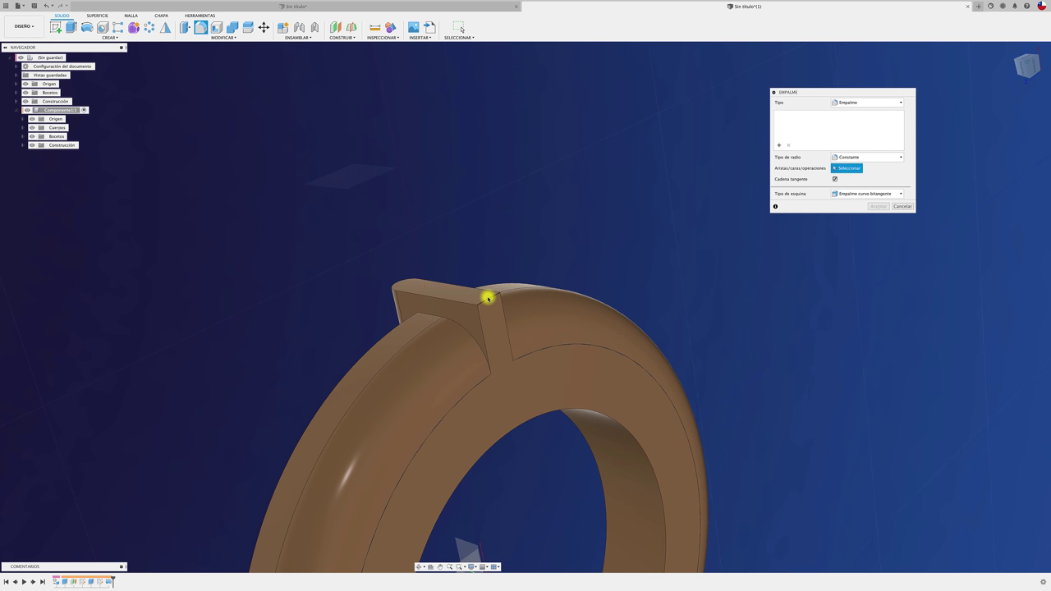
{"action": "left_click", "coordinate": [487, 297]}
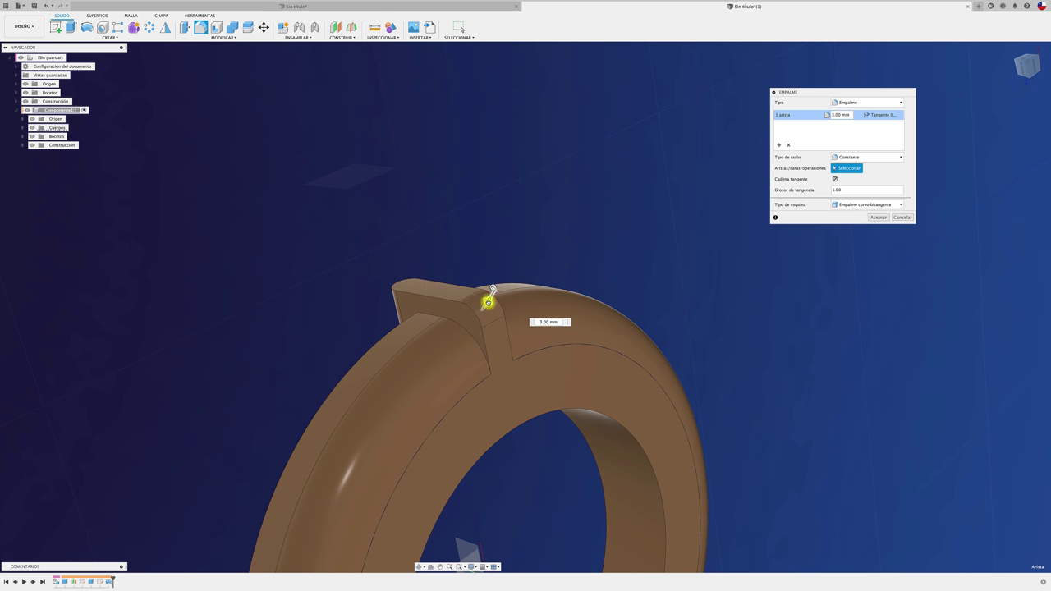
{"action": "left_click_drag", "start_coordinate": [488, 305], "coordinate": [485, 306]}
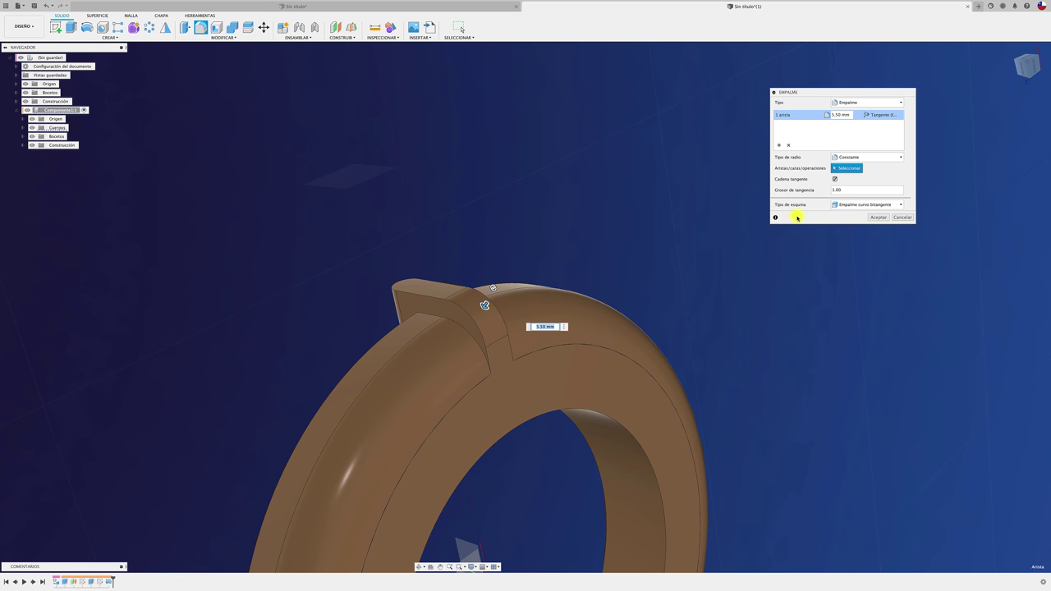
{"action": "left_click", "coordinate": [879, 217]}
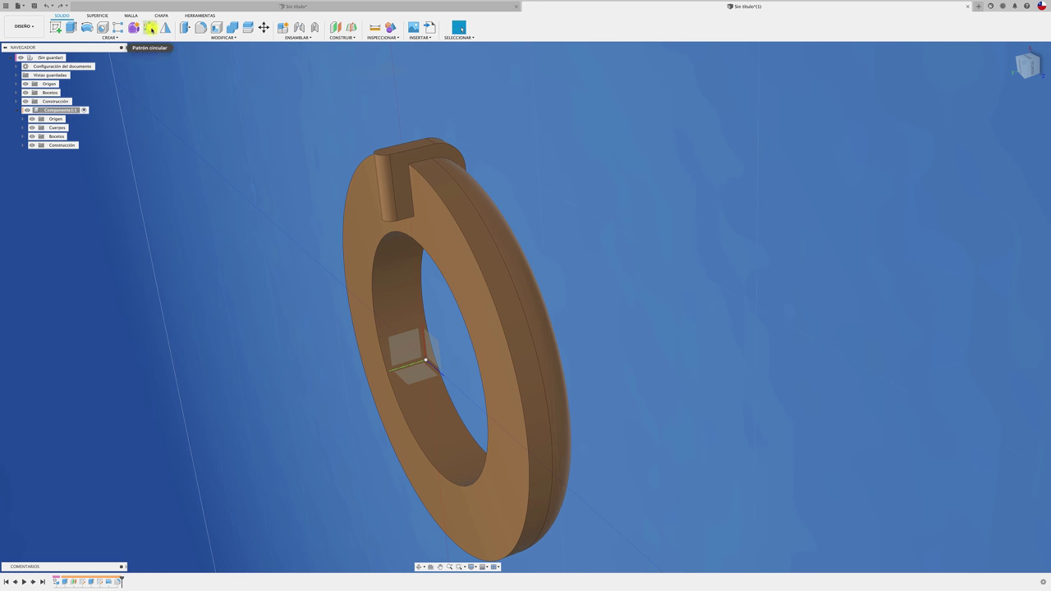
Start a circular pattern of type Faces and select the tab's top, side and inner faces.
{"action": "left_click", "coordinate": [150, 28]}
{"action": "left_click", "coordinate": [765, 184]}
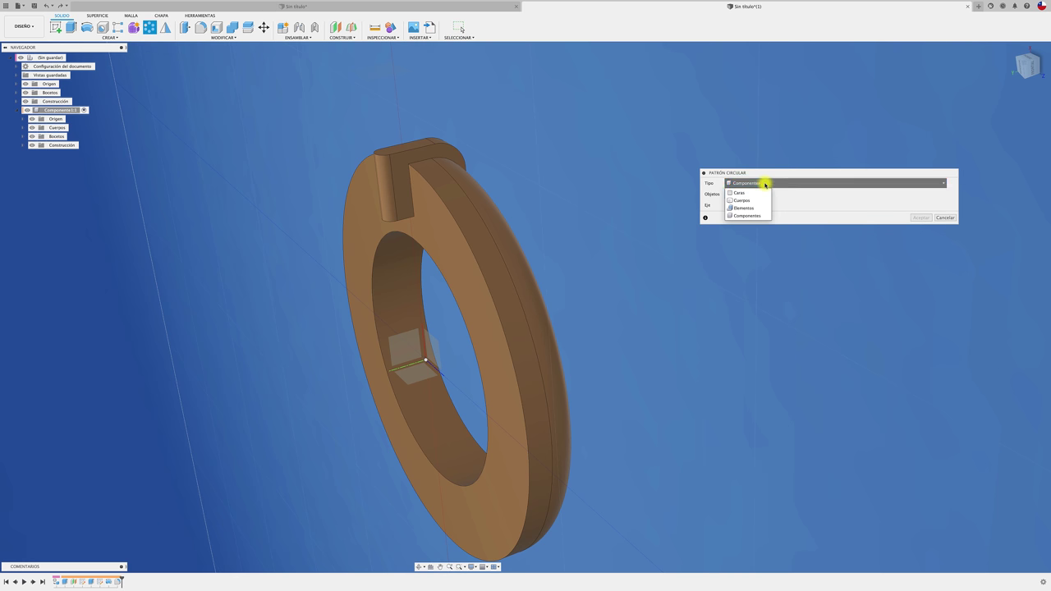
{"action": "left_click", "coordinate": [739, 192]}
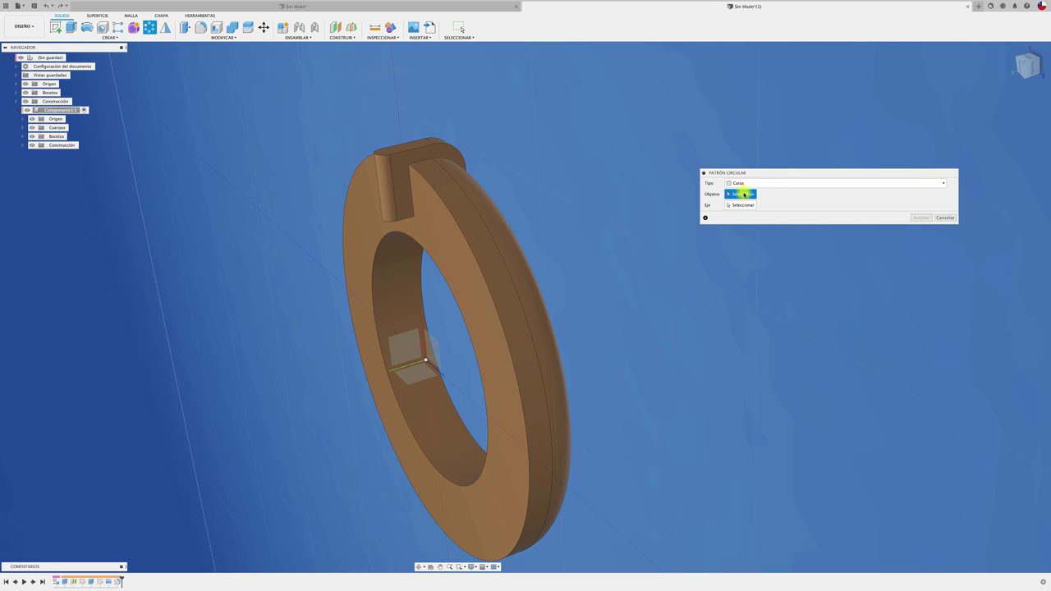
{"action": "left_click", "coordinate": [411, 161]}
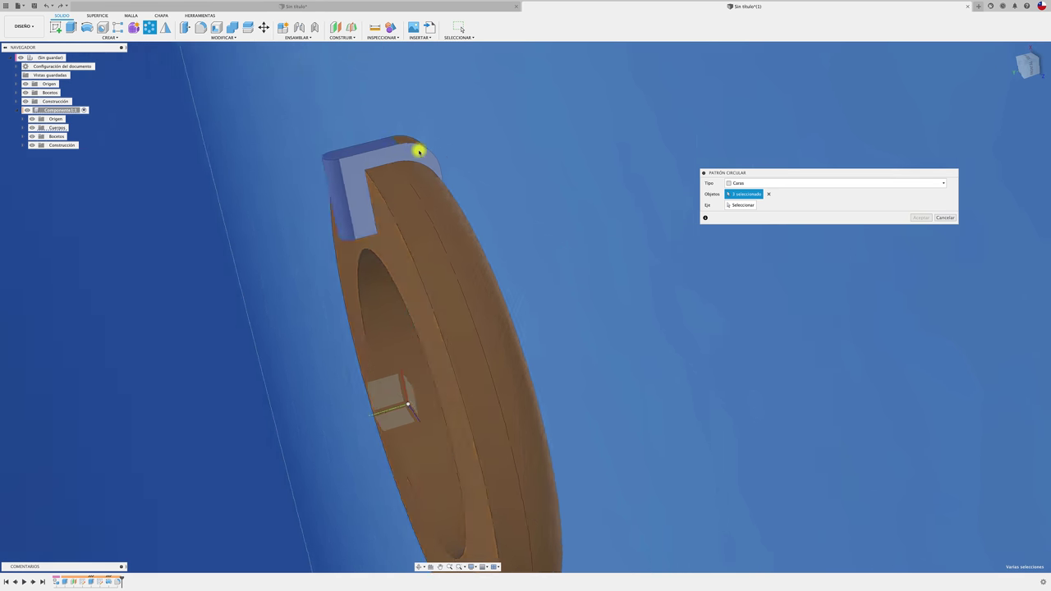
{"action": "scroll", "coordinate": [411, 148], "scroll_direction": "up", "scroll_amount": 5}
{"action": "mouse_move", "coordinate": [359, 226]}
{"action": "middle_mouse_down", "text": "shift"}
{"action": "mouse_move", "coordinate": [537, 291]}
{"action": "mouse_move", "coordinate": [508, 375]}
{"action": "middle_mouse_up", "text": "shift"}
{"action": "left_click", "coordinate": [537, 291]}
{"action": "left_click", "coordinate": [537, 291]}
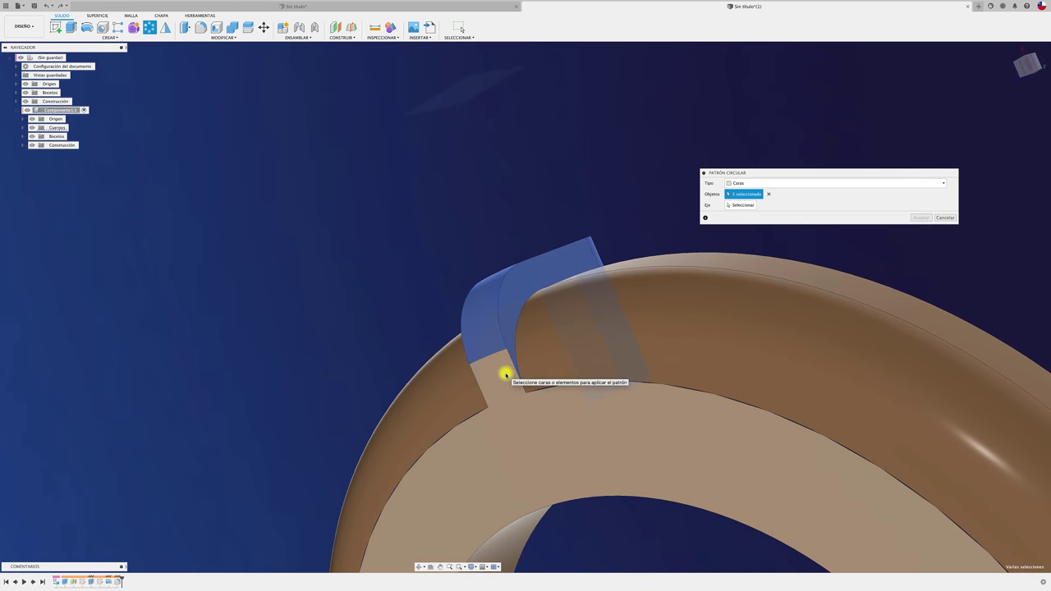
{"action": "left_click", "coordinate": [503, 372]}
{"action": "mouse_move", "coordinate": [460, 173]}
{"action": "middle_mouse_down", "text": "shift"}
{"action": "mouse_move", "coordinate": [734, 181]}
{"action": "mouse_move", "coordinate": [734, 211]}
{"action": "middle_mouse_up", "text": "shift"}
Pattern the faces around the ring's central axis with quantity 10; the pattern fails with an error.
{"action": "left_click", "coordinate": [739, 206]}
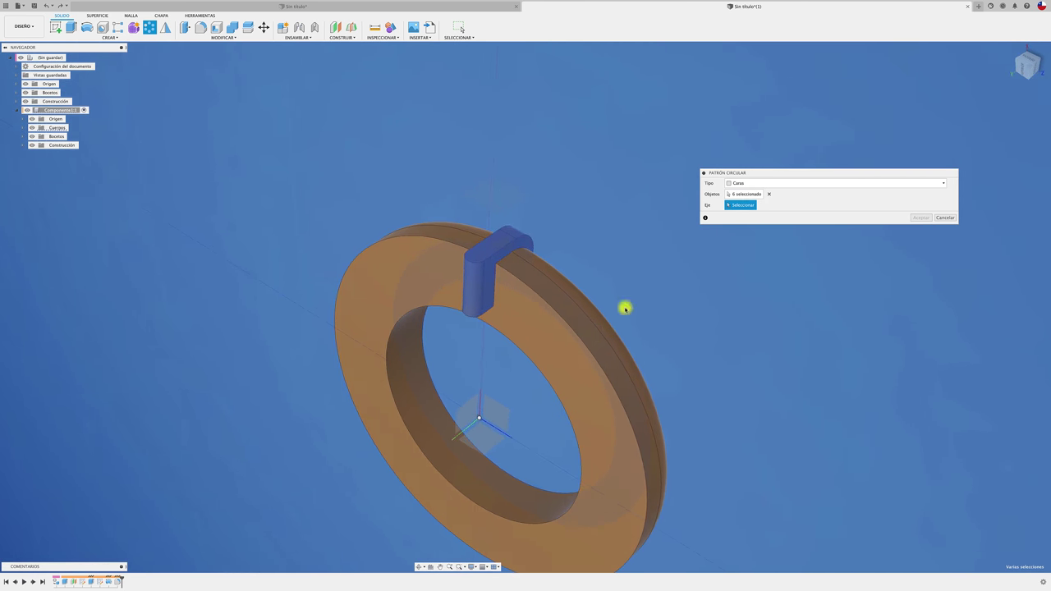
{"action": "left_click", "coordinate": [469, 428]}
{"action": "middle_click_drag", "start_coordinate": [476, 419], "coordinate": [555, 421], "text": "shift"}
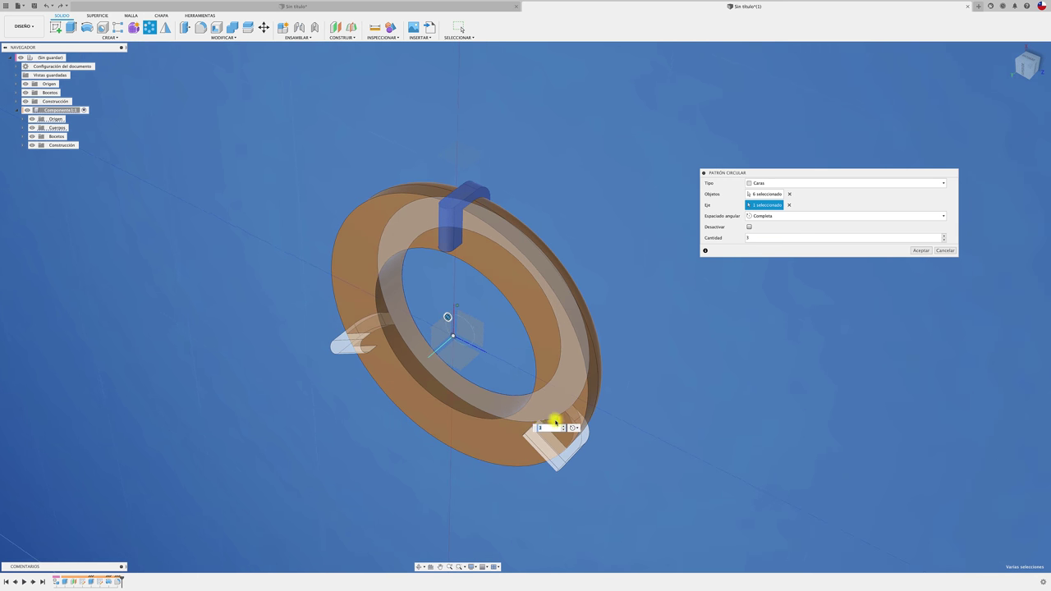
{"action": "key", "text": "Up"}
{"action": "key", "text": "Up"}
{"action": "key", "text": "Up"}
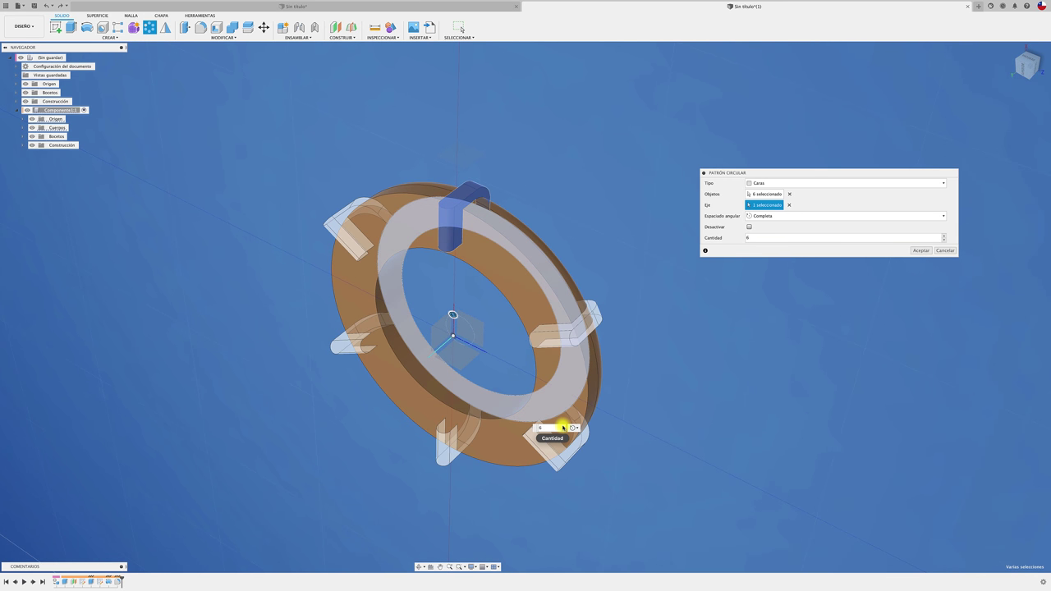
{"action": "key", "text": "Up"}
{"action": "key", "text": "Up"}
{"action": "key", "text": "Up"}
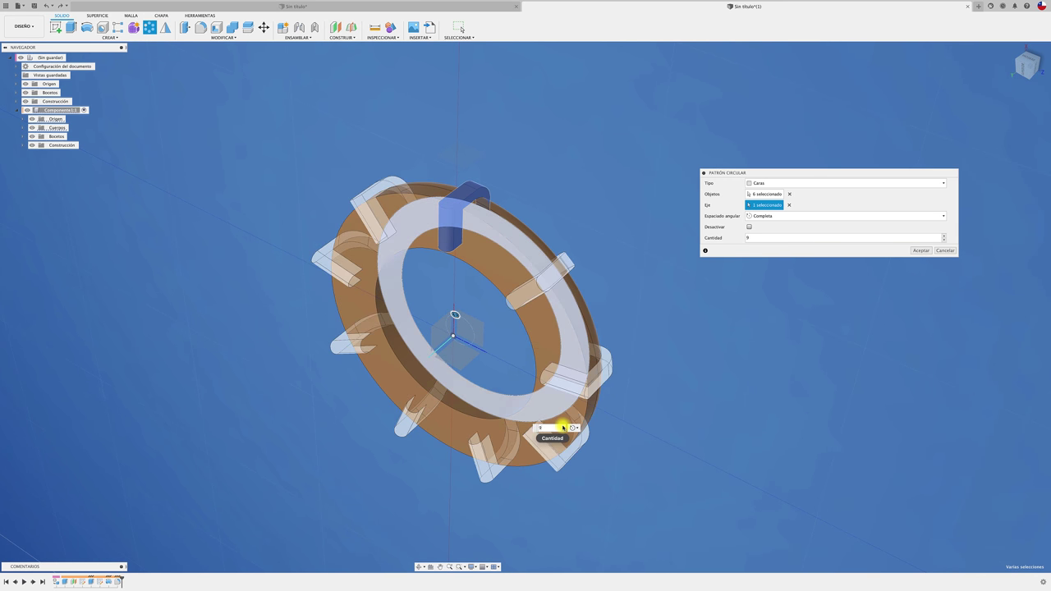
{"action": "left_click", "coordinate": [563, 426]}
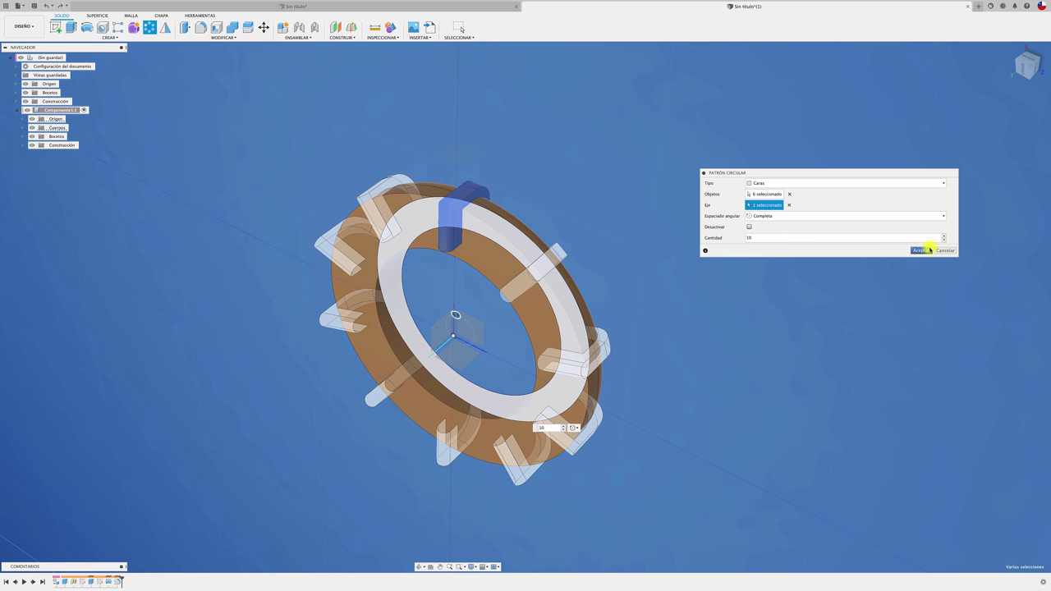
{"action": "left_click", "coordinate": [922, 250]}
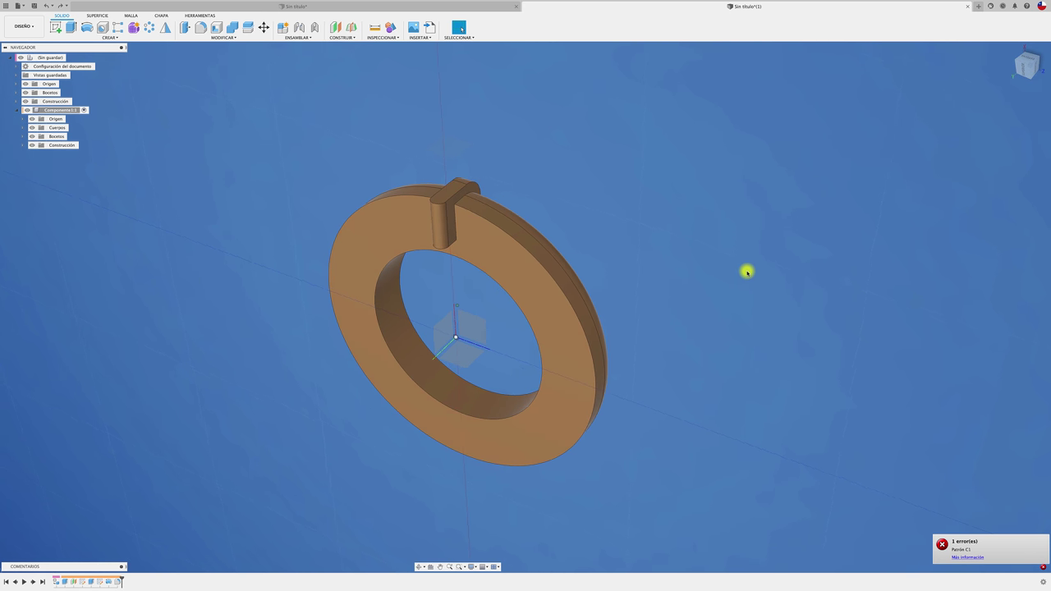
{"action": "left_click", "coordinate": [157, 29]}
Set the Circular Pattern type to Faces and select the tab's top, curved end and side faces.
{"action": "scroll", "coordinate": [497, 135], "scroll_direction": "up", "scroll_amount": 5}
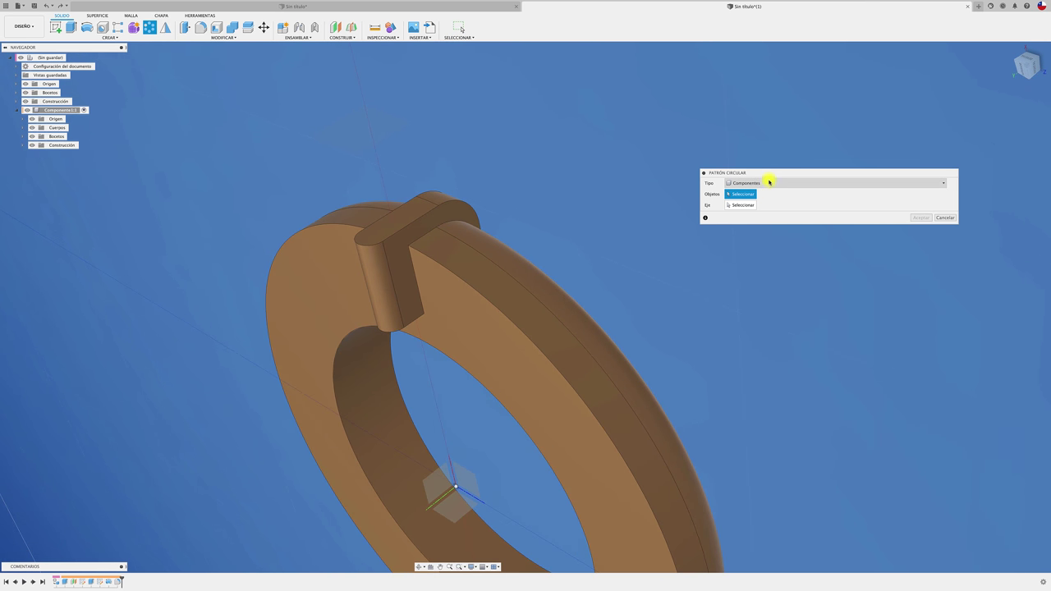
{"action": "left_click", "coordinate": [769, 182]}
{"action": "left_click", "coordinate": [756, 188]}
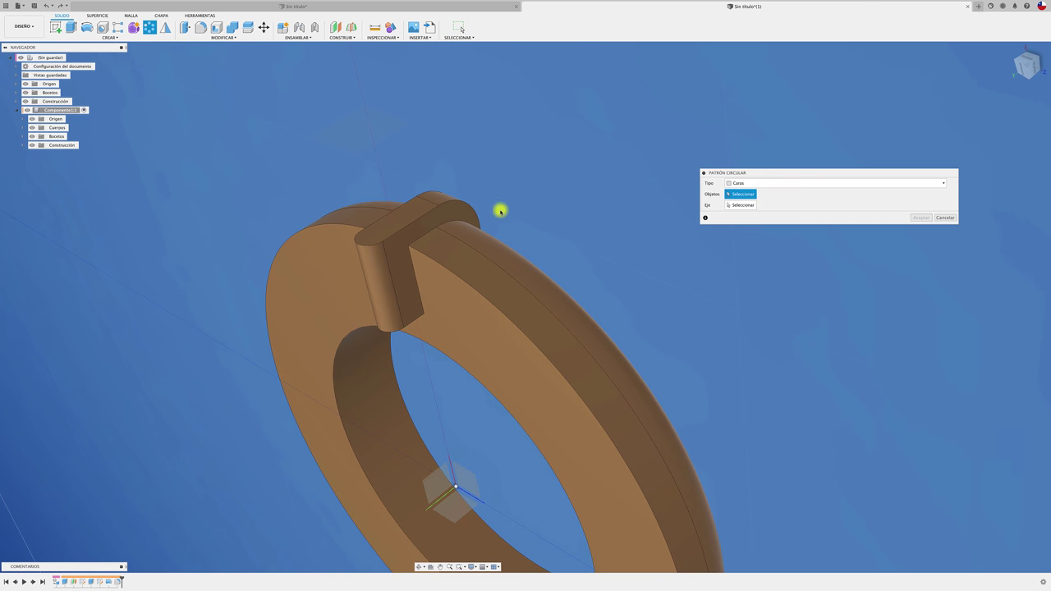
{"action": "left_click", "coordinate": [418, 216]}
{"action": "left_click", "coordinate": [437, 222]}
{"action": "left_click", "coordinate": [374, 267]}
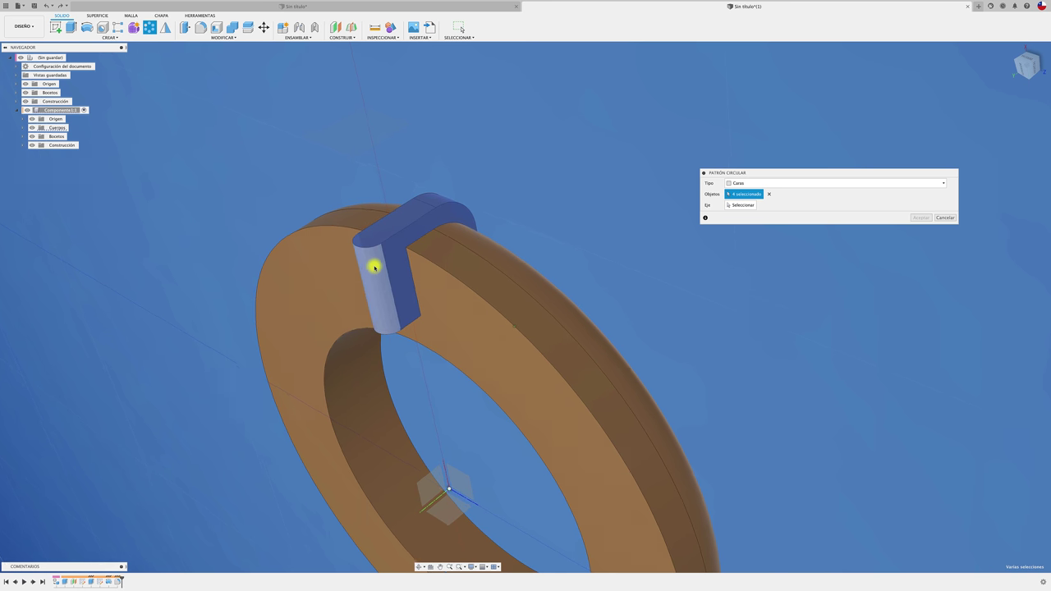
{"action": "left_click", "coordinate": [374, 267]}
{"action": "mouse_move", "coordinate": [387, 265]}
{"action": "middle_mouse_down", "text": "shift"}
{"action": "mouse_move", "coordinate": [509, 255]}
{"action": "mouse_move", "coordinate": [668, 282]}
{"action": "mouse_move", "coordinate": [554, 138]}
{"action": "mouse_move", "coordinate": [714, 207]}
{"action": "middle_mouse_up", "text": "shift"}
Repeat the selected faces ten times around the ring's central axis.
{"action": "left_click", "coordinate": [742, 207]}
{"action": "middle_click_drag", "start_coordinate": [668, 272], "coordinate": [535, 353], "text": "shift"}
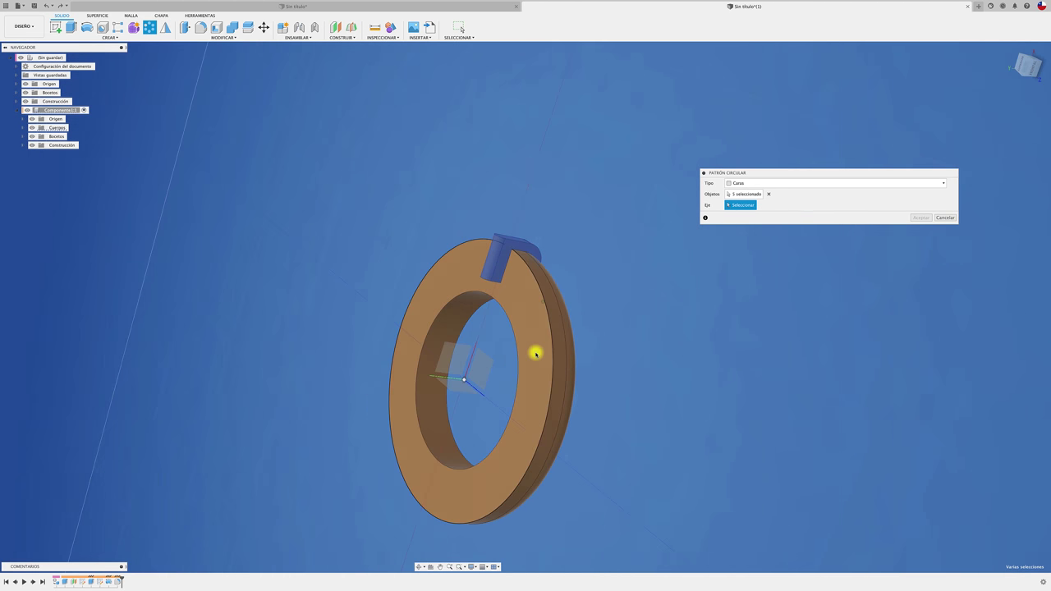
{"action": "scroll", "coordinate": [443, 429], "scroll_direction": "up", "scroll_amount": 3}
{"action": "left_click", "coordinate": [444, 438]}
{"action": "middle_click_drag", "start_coordinate": [442, 434], "coordinate": [545, 441], "text": "shift"}
{"action": "key", "text": "Up"}
{"action": "key", "text": "Up"}
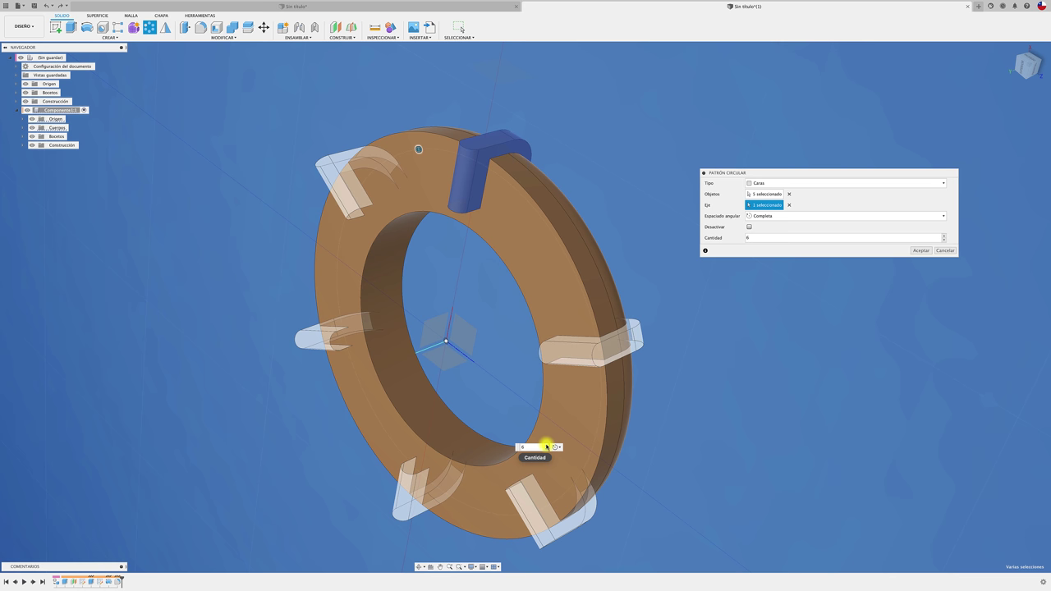
{"action": "key", "text": "Up"}
{"action": "key", "text": "Up"}
{"action": "key", "text": "Up"}
{"action": "key", "text": "Up"}
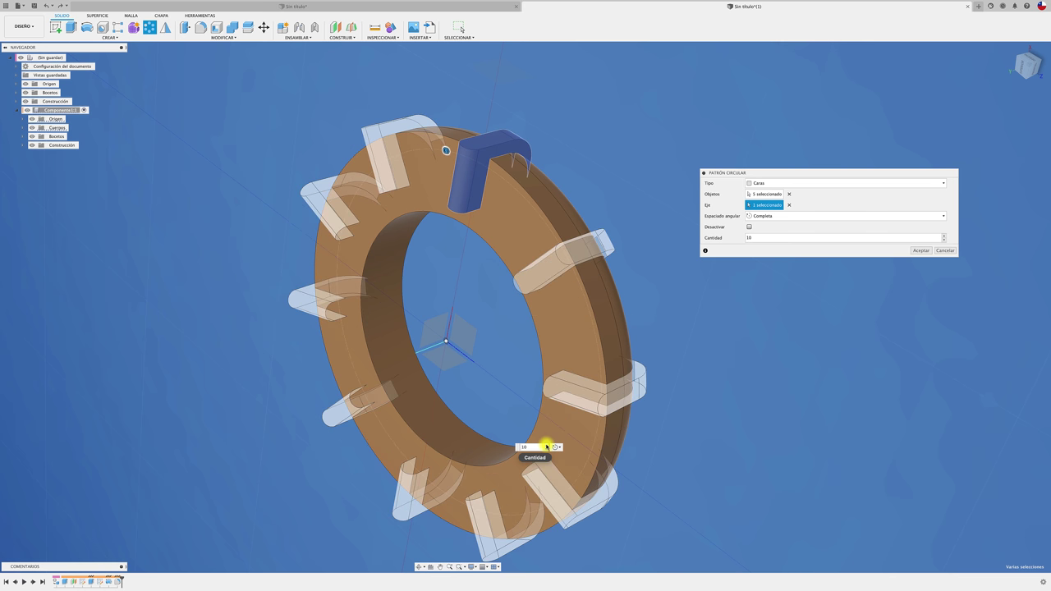
{"action": "left_click", "coordinate": [919, 252]}
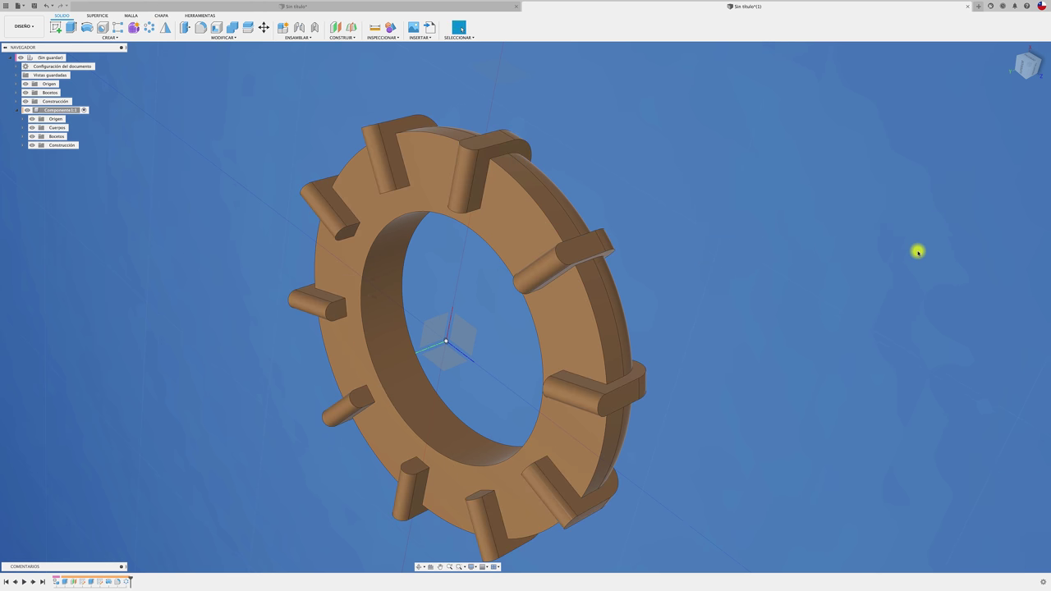
{"action": "mouse_move", "coordinate": [917, 252]}
{"action": "middle_mouse_down", "text": "shift"}
{"action": "mouse_move", "coordinate": [366, 302]}
{"action": "mouse_move", "coordinate": [205, 226]}
{"action": "mouse_move", "coordinate": [137, 155]}
{"action": "mouse_move", "coordinate": [165, 82]}
{"action": "middle_mouse_up", "text": "shift"}
Mirror the tabbed ring component Componente1:1 across the symmetry plane.
{"action": "left_click", "coordinate": [165, 27]}
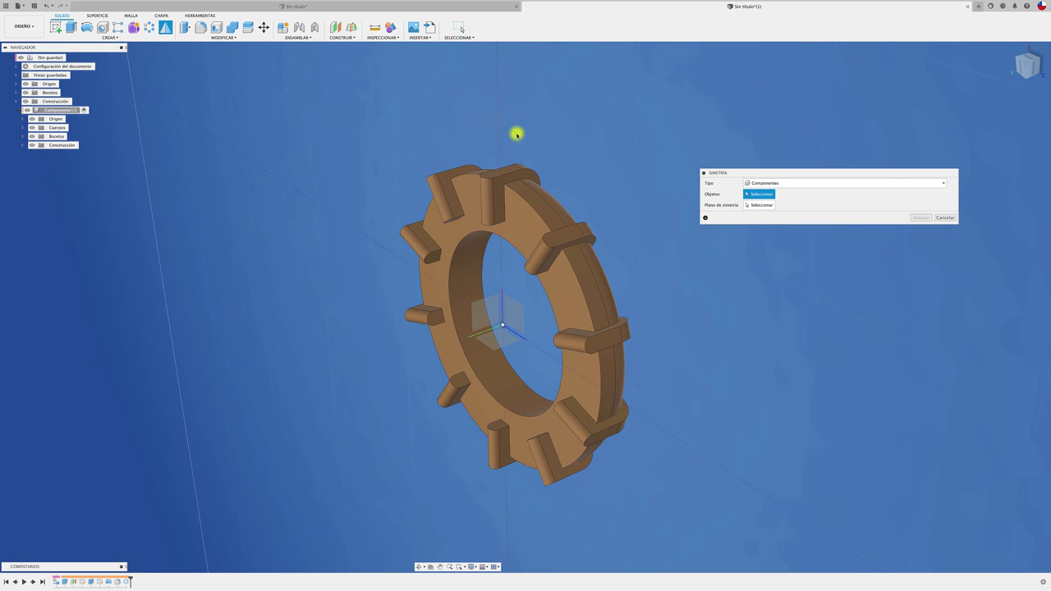
{"action": "left_click", "coordinate": [558, 228]}
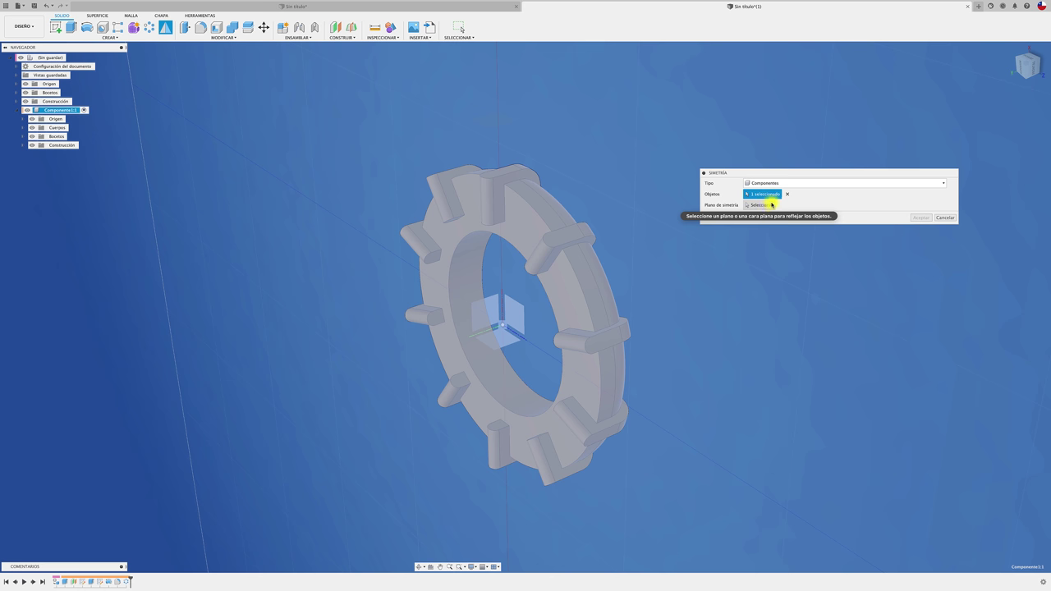
{"action": "left_click", "coordinate": [762, 205]}
{"action": "left_click", "coordinate": [520, 234]}
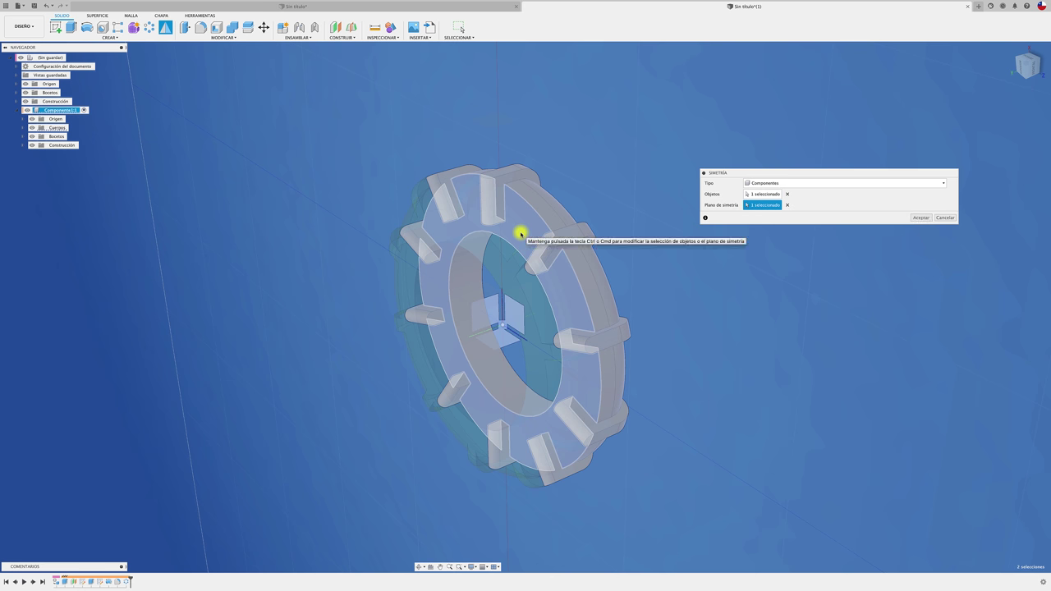
{"action": "left_click", "coordinate": [920, 218]}
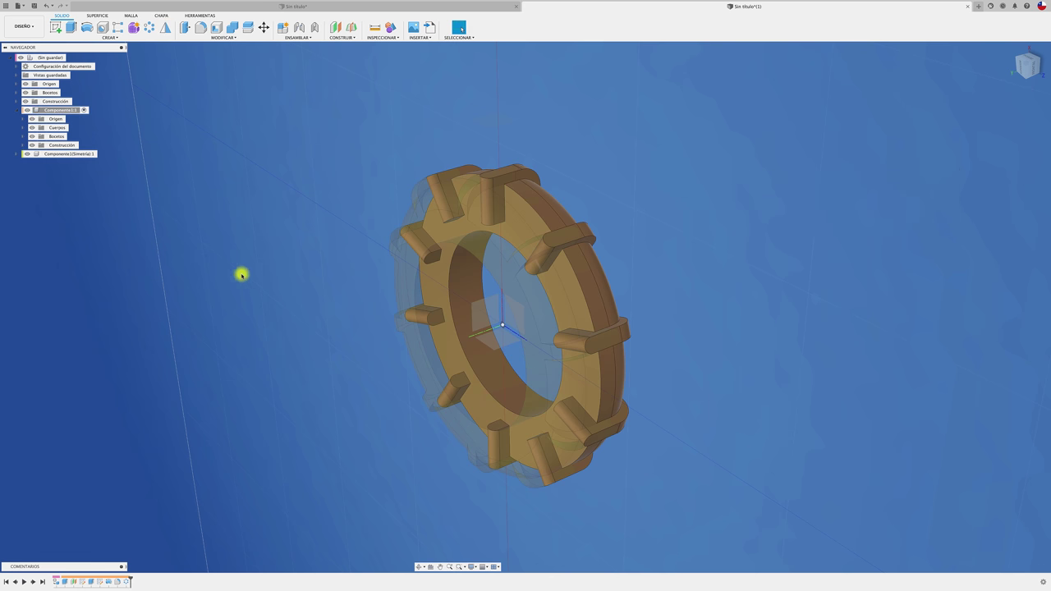
Activate the root and rotate the mirrored copy 36° about the Y axis with Move/Copy.
{"action": "left_click", "coordinate": [72, 58]}
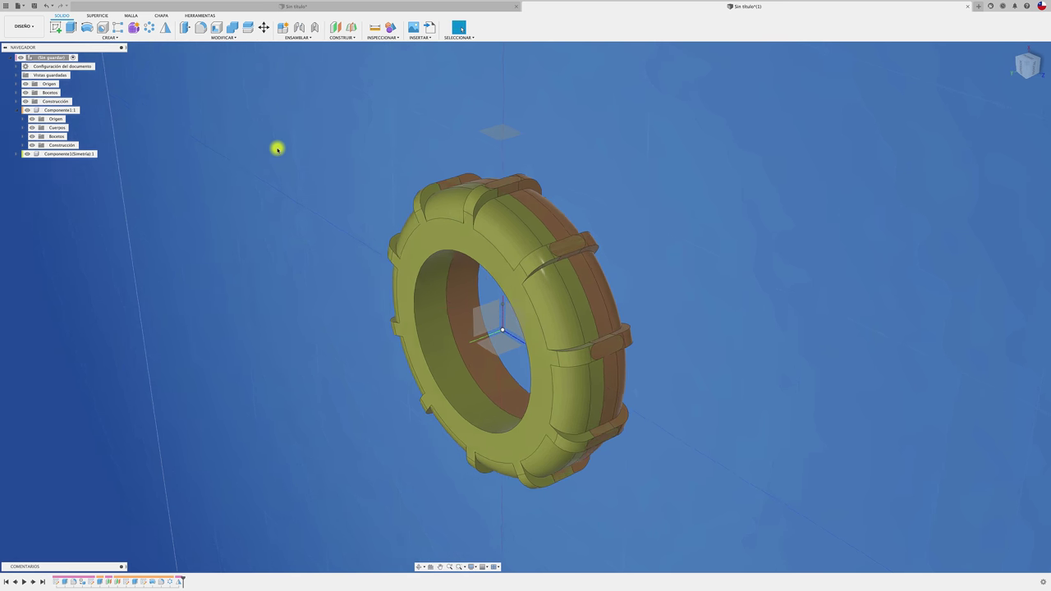
{"action": "double_click", "coordinate": [85, 156]}
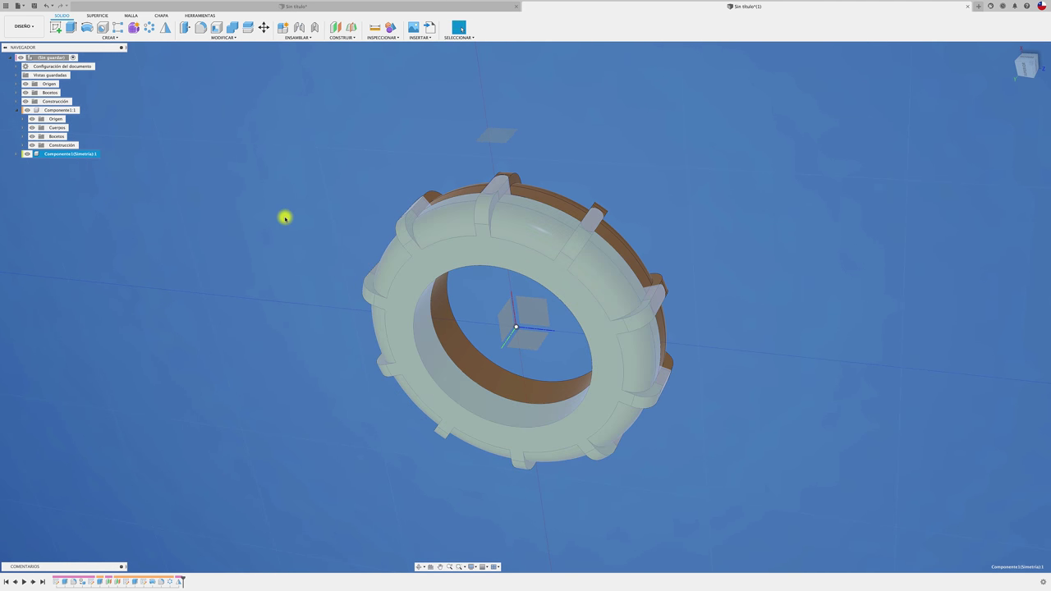
{"action": "key", "text": "m"}
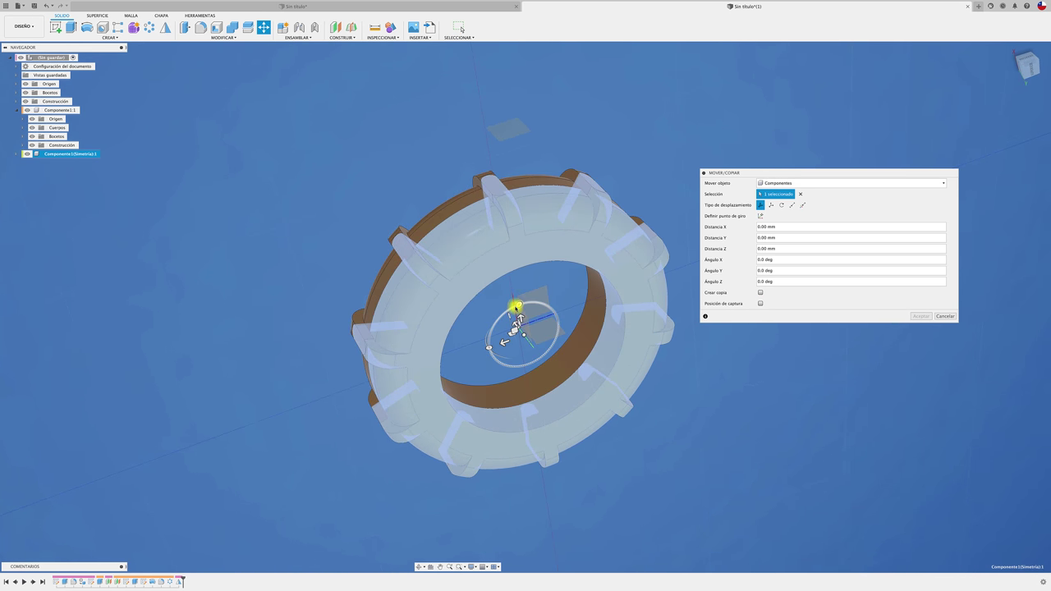
{"action": "left_click_drag", "start_coordinate": [510, 303], "coordinate": [529, 302]}
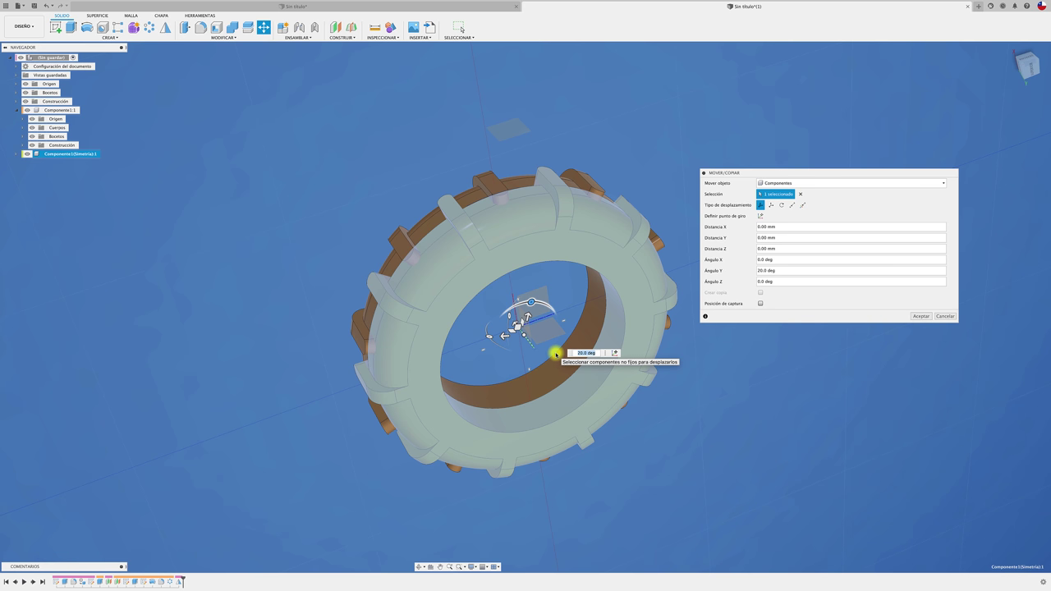
{"action": "type", "text": "36/2"}
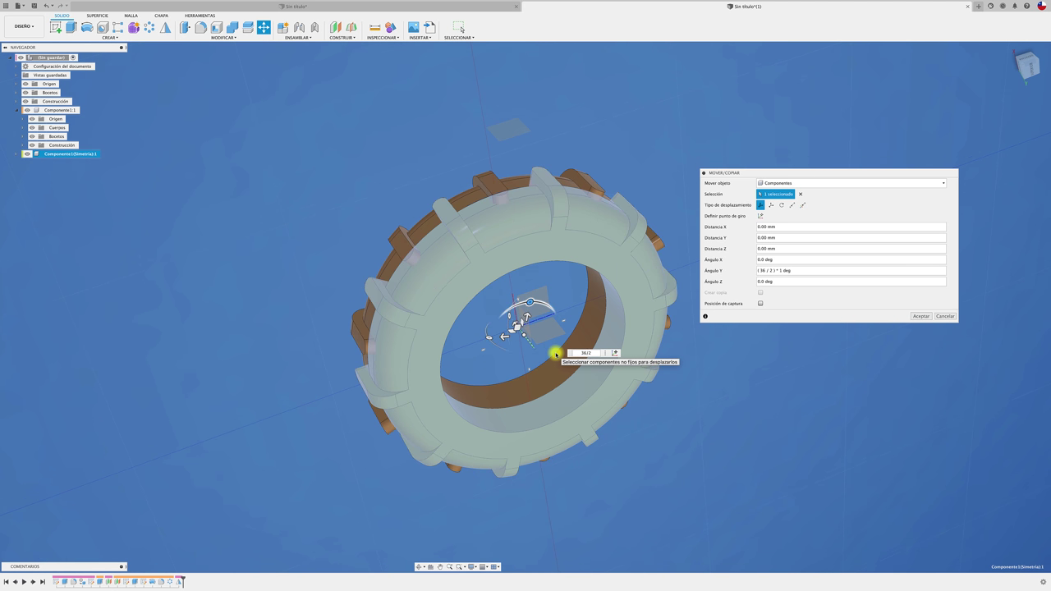
{"action": "key", "text": "Return"}
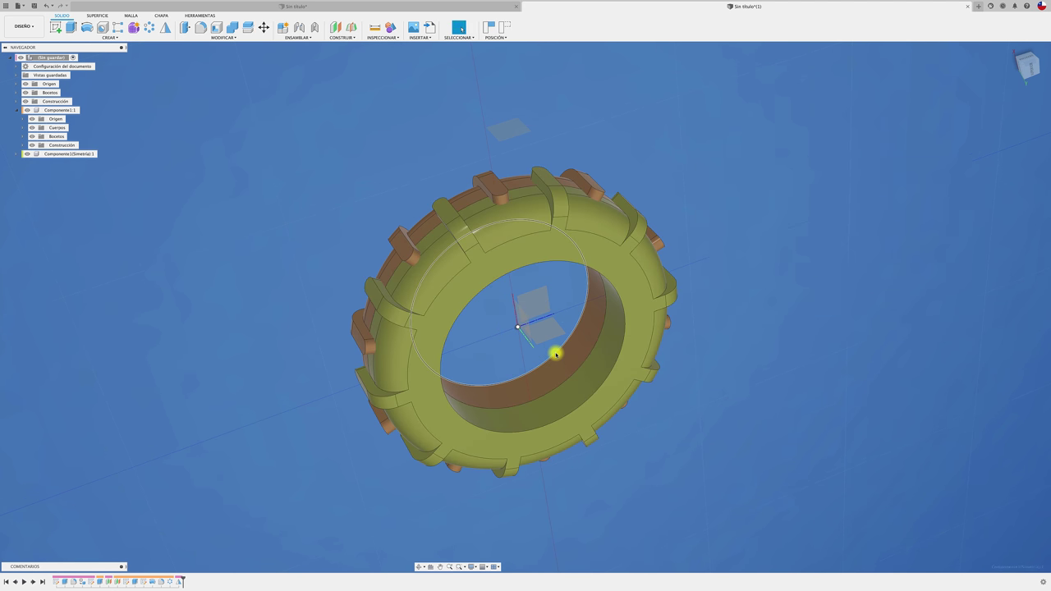
Pull the green half aside and joint it to the brown ring at a 36° angle.
{"action": "mouse_move", "coordinate": [556, 354]}
{"action": "middle_mouse_down", "text": "shift"}
{"action": "mouse_move", "coordinate": [298, 327]}
{"action": "mouse_move", "coordinate": [263, 238]}
{"action": "middle_mouse_up", "text": "shift"}
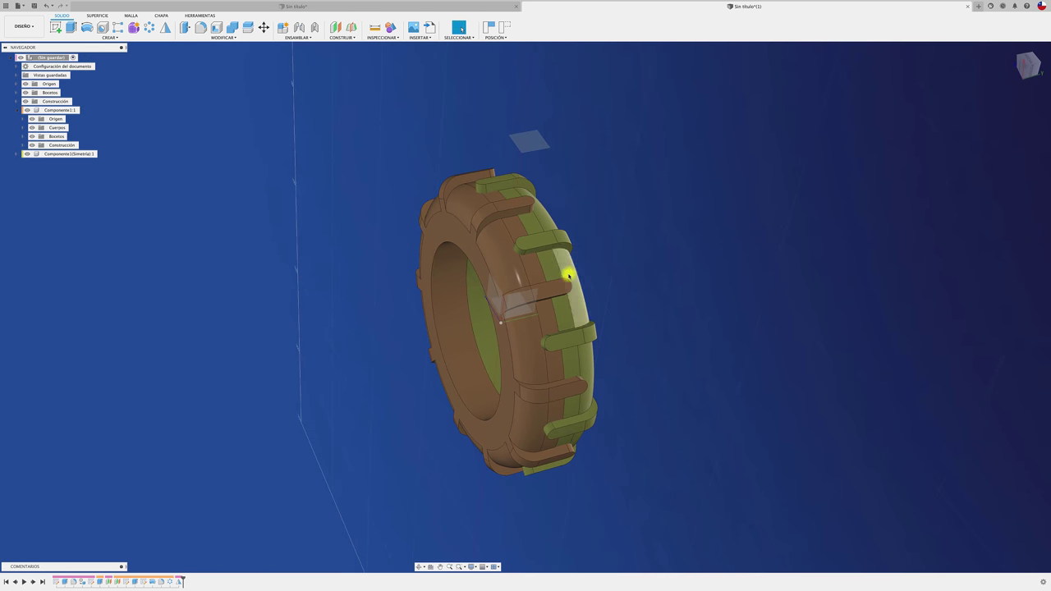
{"action": "mouse_move", "coordinate": [568, 276]}
{"action": "left_mouse_down"}
{"action": "mouse_move", "coordinate": [636, 274]}
{"action": "mouse_move", "coordinate": [749, 248]}
{"action": "left_mouse_up"}
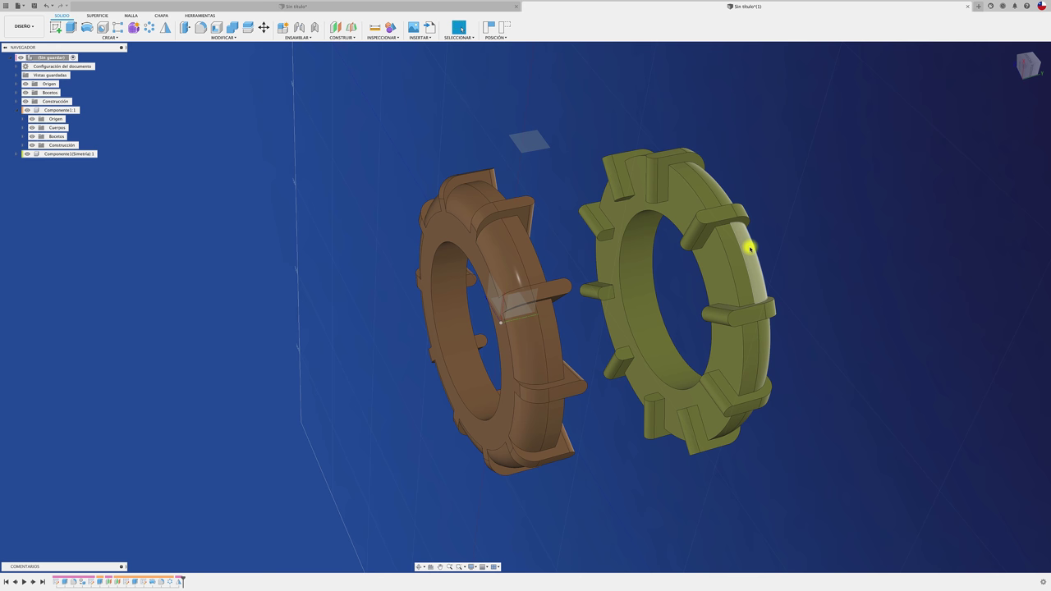
{"action": "key", "text": "j"}
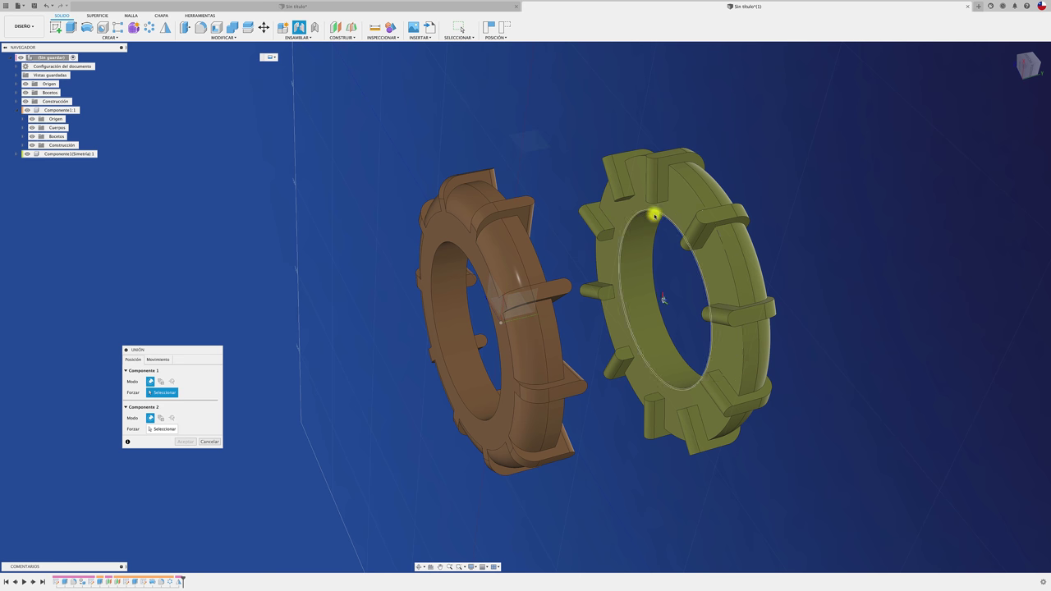
{"action": "left_click", "coordinate": [672, 222]}
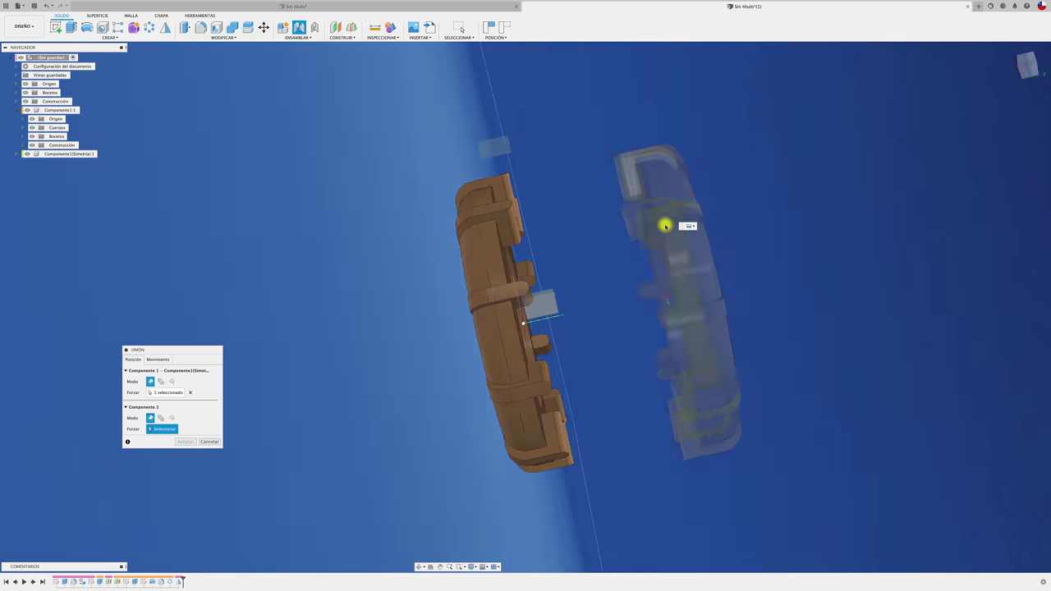
{"action": "left_click", "coordinate": [523, 270]}
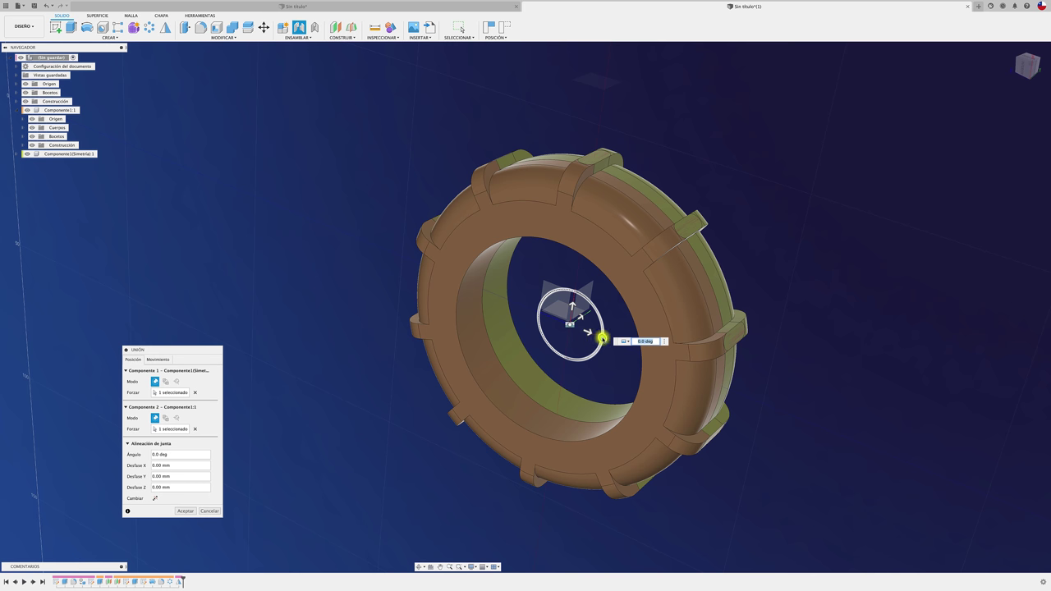
{"action": "left_click_drag", "start_coordinate": [602, 337], "coordinate": [597, 348]}
{"action": "type", "text": "36/2"}
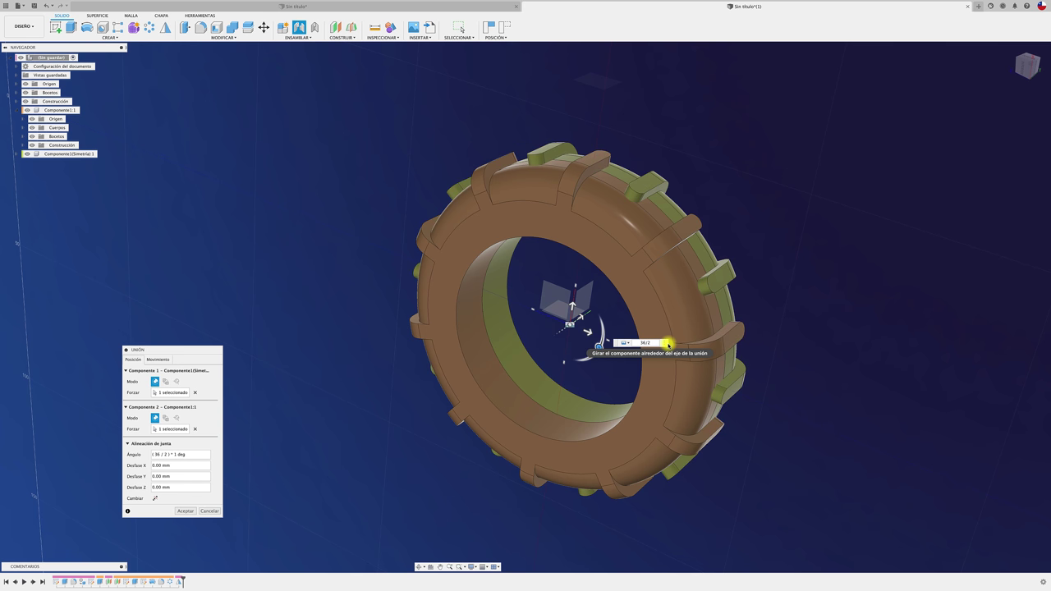
{"action": "key", "text": "Return"}
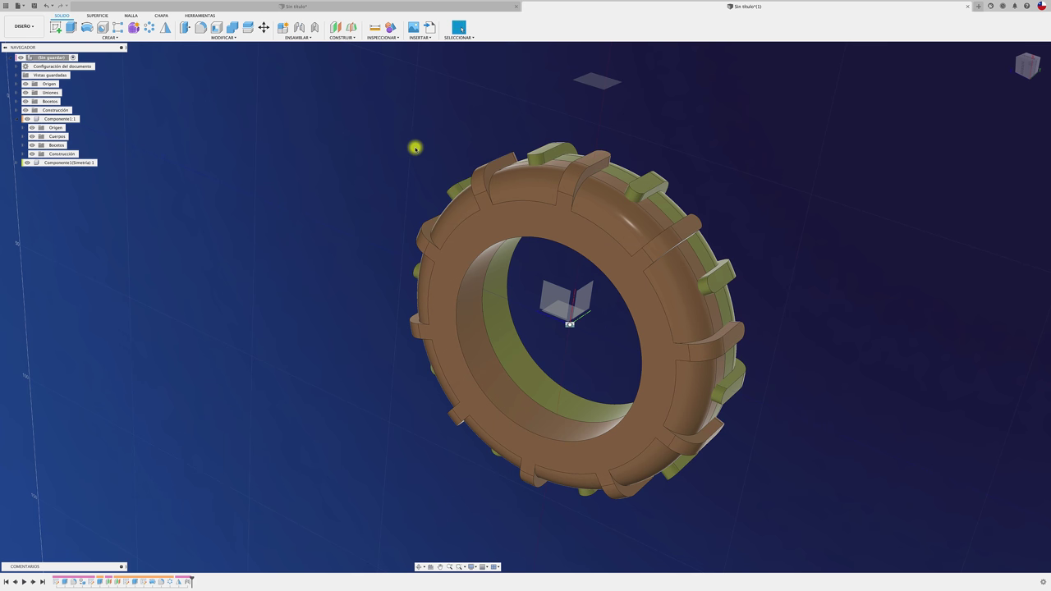
Nest the mirrored component Componente1:1(Simetría) 1 inside Componente1:1 in the browser.
{"action": "double_click", "coordinate": [67, 120]}
{"action": "double_click", "coordinate": [77, 163]}
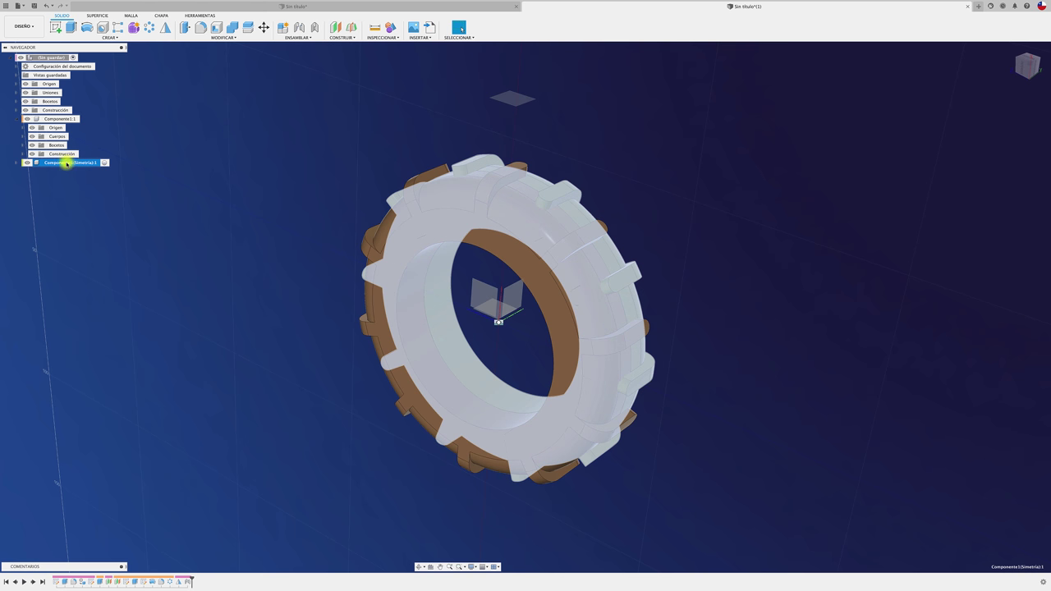
{"action": "left_click_drag", "start_coordinate": [78, 163], "coordinate": [69, 119]}
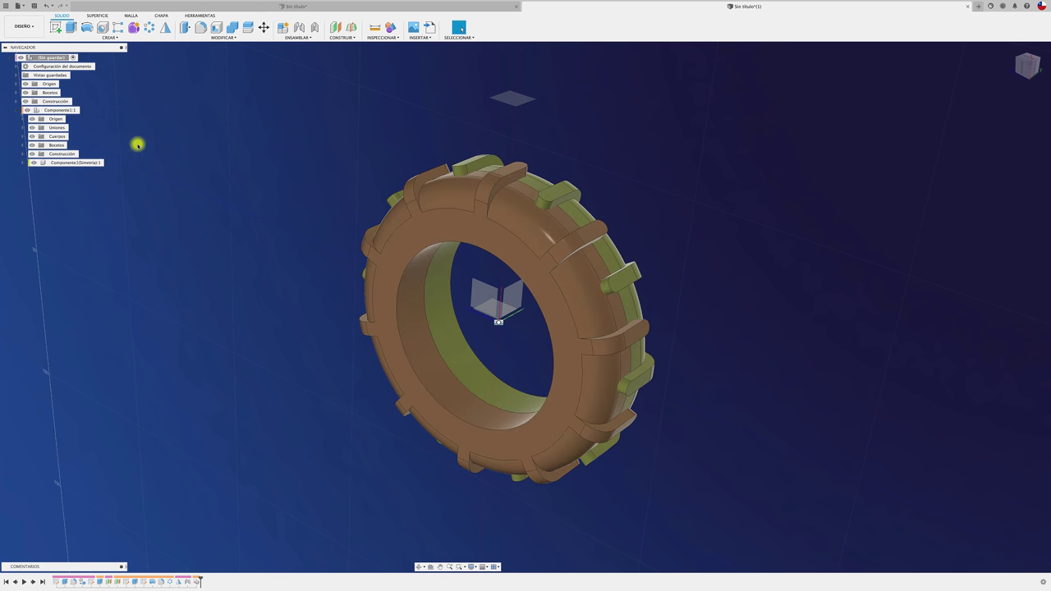
{"action": "left_click", "coordinate": [26, 110]}
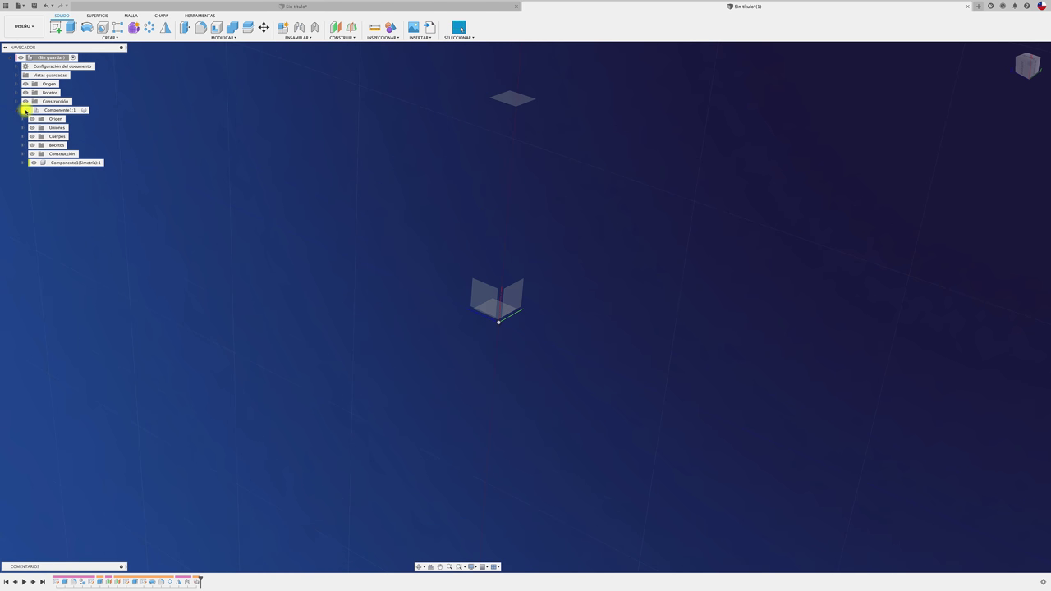
{"action": "left_click", "coordinate": [26, 111]}
{"action": "mouse_move", "coordinate": [402, 201]}
{"action": "middle_mouse_down", "text": "shift"}
{"action": "mouse_move", "coordinate": [469, 159]}
{"action": "mouse_move", "coordinate": [299, 123]}
{"action": "mouse_move", "coordinate": [237, 91]}
{"action": "middle_mouse_up", "text": "shift"}
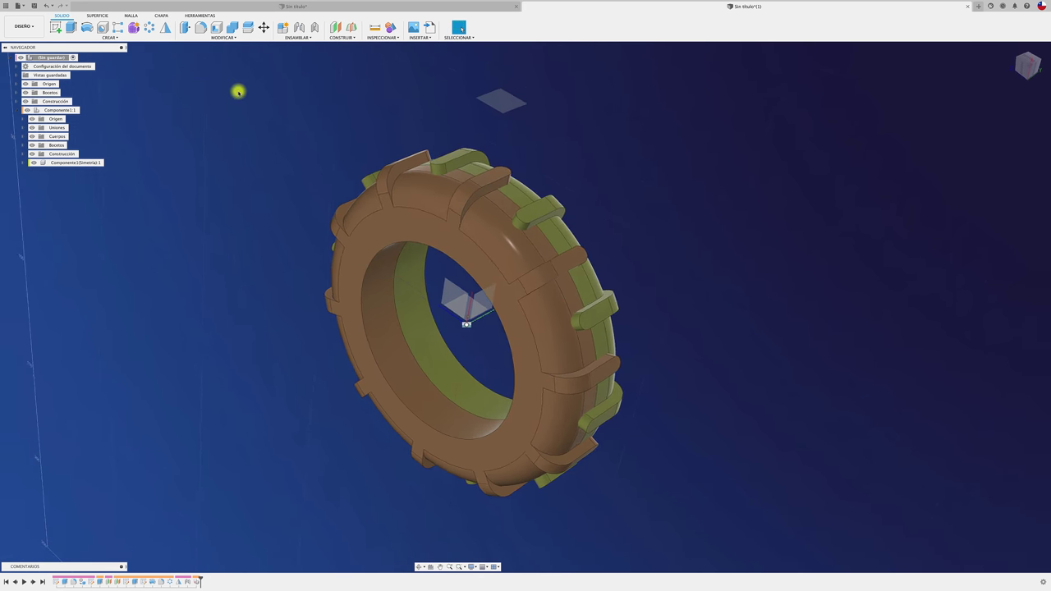
Combine the brown ring body and the mirrored olive body with a Join operation.
{"action": "left_click", "coordinate": [232, 27]}
{"action": "middle_click_drag", "start_coordinate": [406, 121], "coordinate": [489, 186], "text": "shift"}
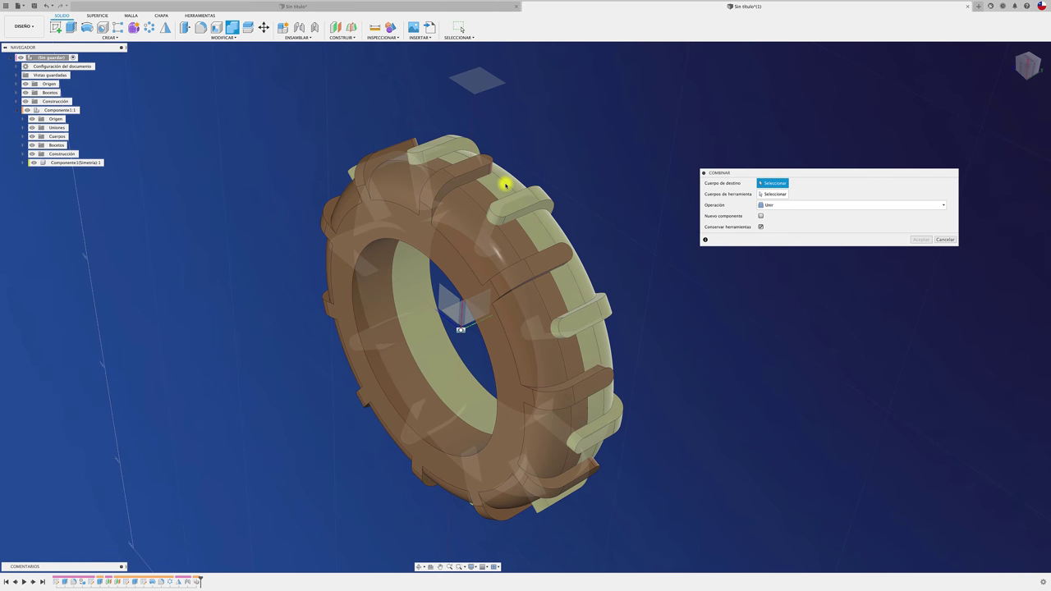
{"action": "left_click", "coordinate": [505, 185]}
{"action": "left_click", "coordinate": [480, 207]}
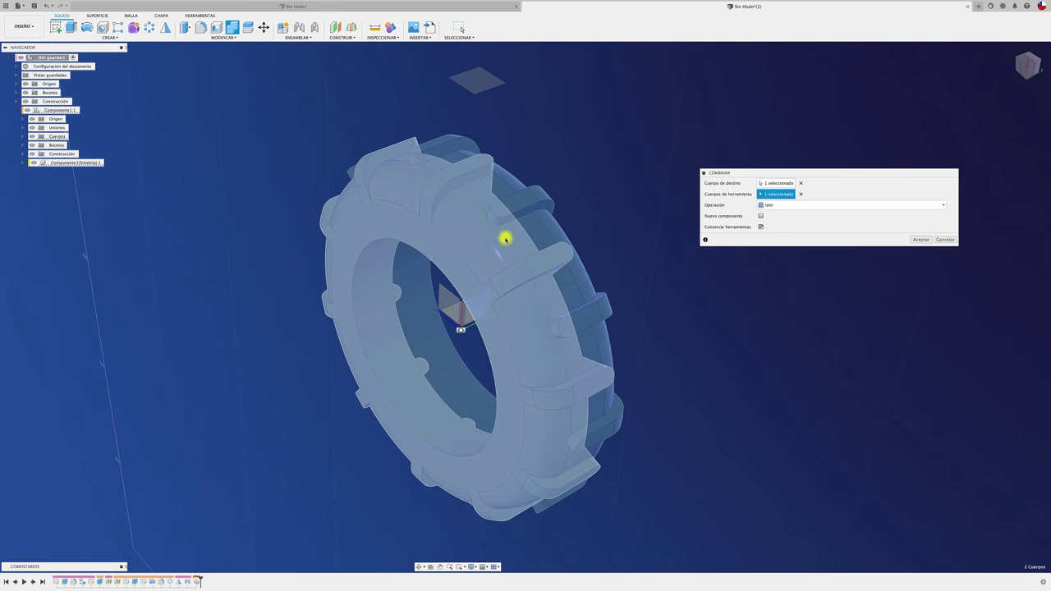
{"action": "left_click", "coordinate": [918, 239]}
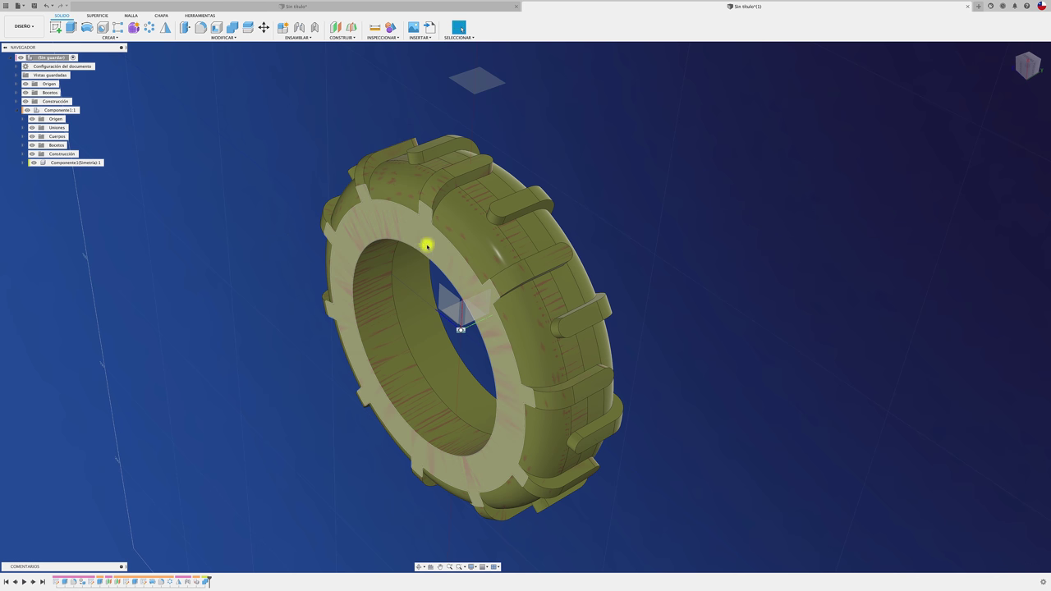
Expand Componente1:1's bodies and delete the leftover Cuerpo1 body.
{"action": "left_click", "coordinate": [33, 163]}
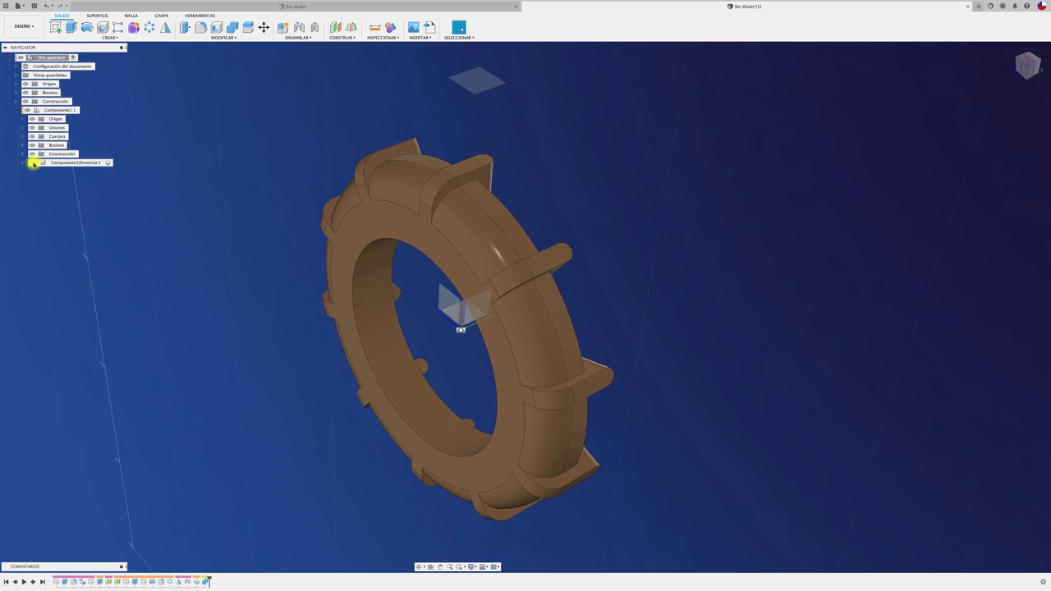
{"action": "left_click", "coordinate": [33, 162]}
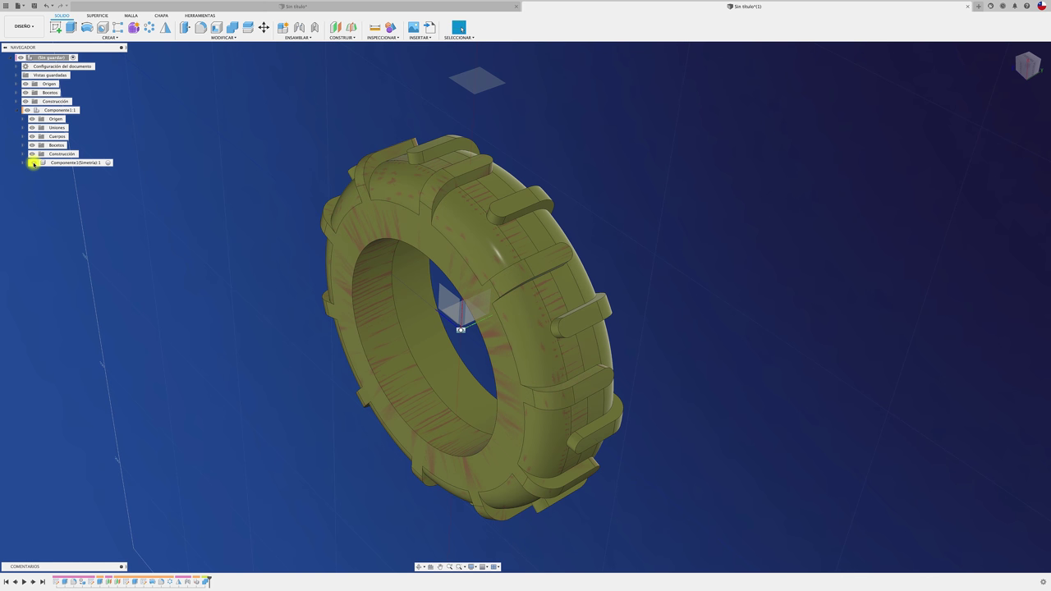
{"action": "left_click", "coordinate": [28, 111]}
{"action": "left_click", "coordinate": [28, 112]}
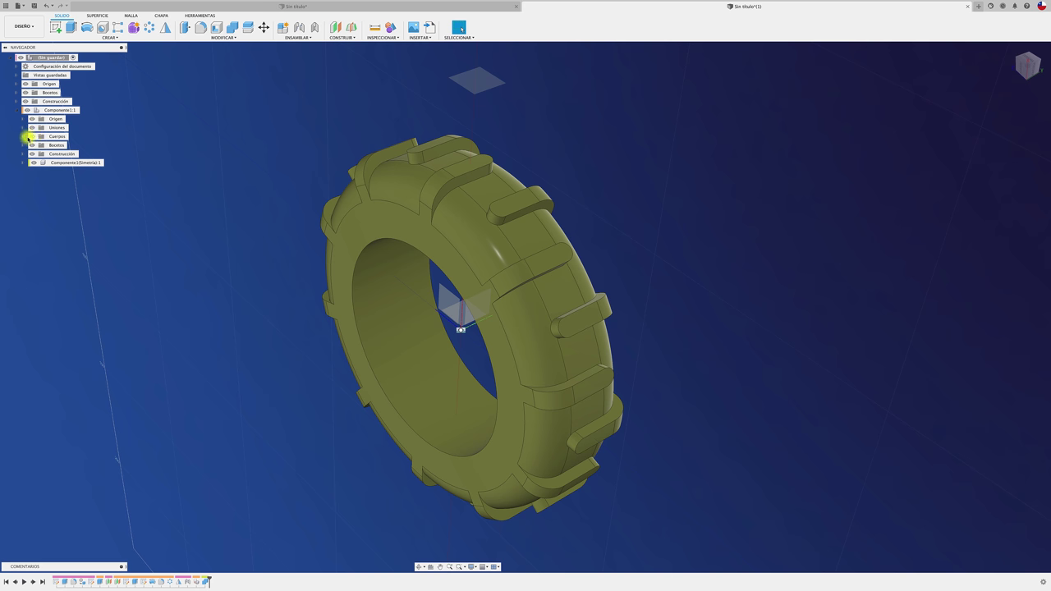
{"action": "left_click", "coordinate": [23, 137]}
{"action": "right_click", "coordinate": [62, 148]}
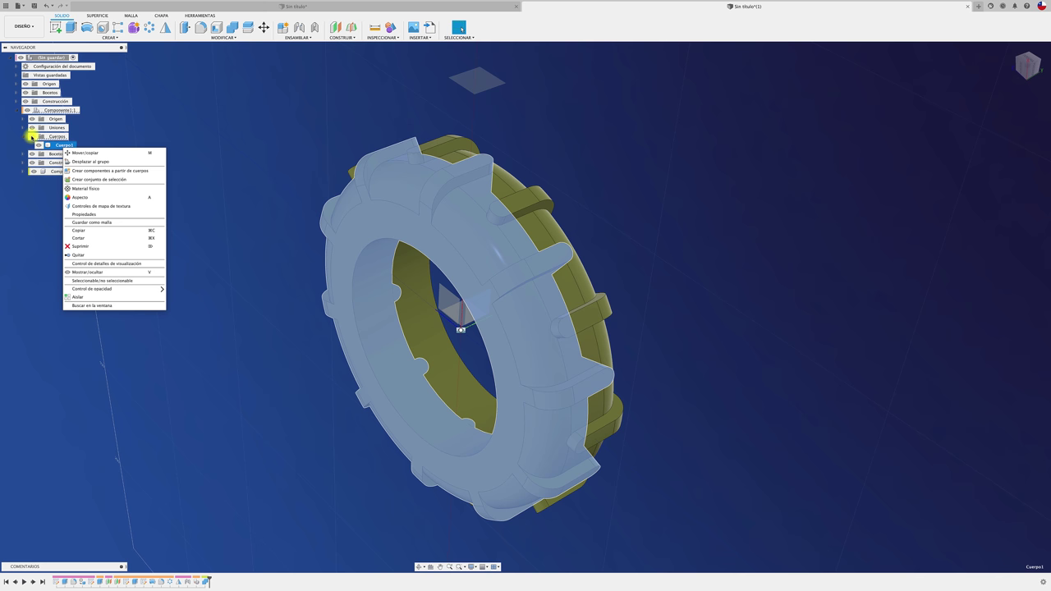
{"action": "key", "text": "Escape"}
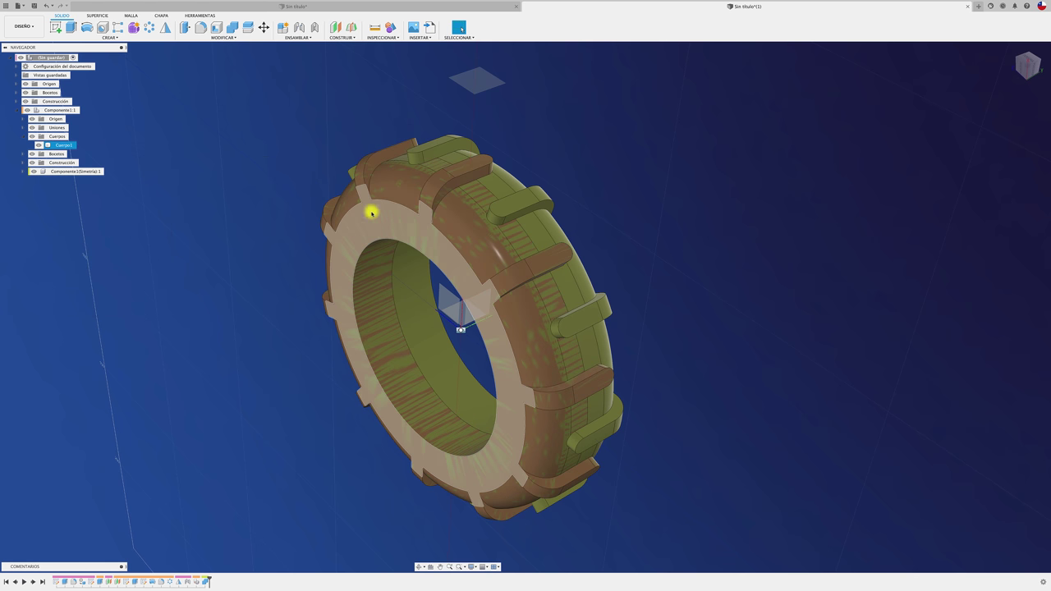
{"action": "middle_click_drag", "start_coordinate": [371, 213], "coordinate": [457, 237], "text": "shift"}
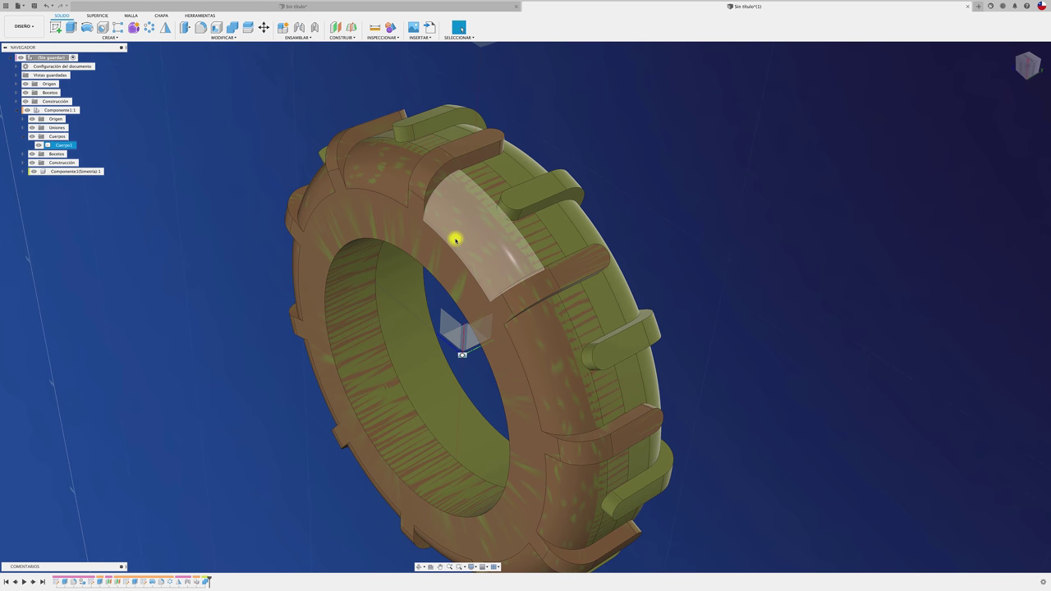
{"action": "right_click", "coordinate": [68, 147]}
{"action": "left_click", "coordinate": [116, 239]}
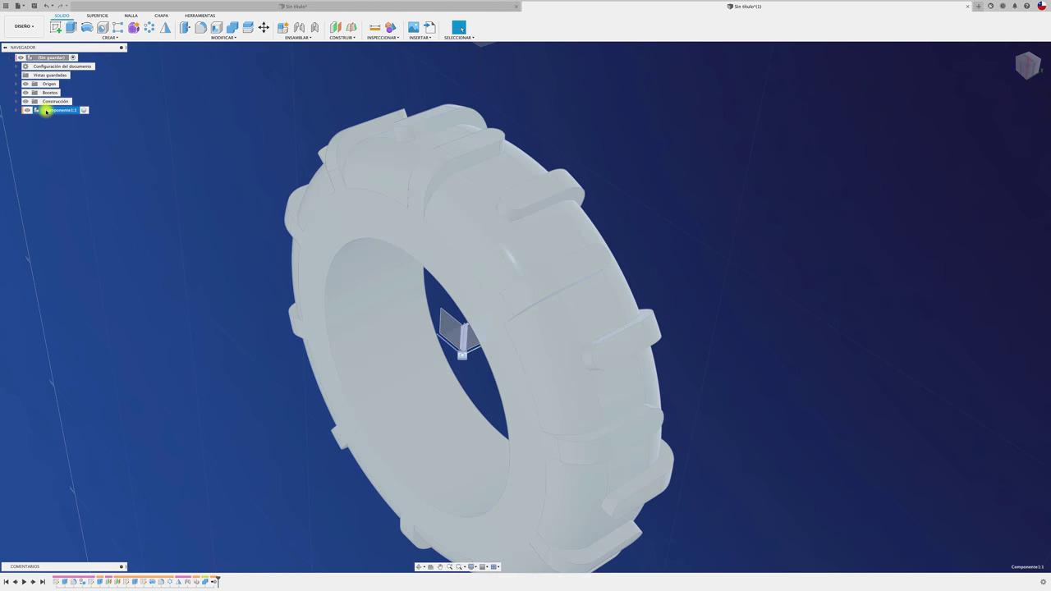
Move Componente1(Simetría):1 out of Componente1:1 to the top level of the browser.
{"action": "left_click", "coordinate": [16, 110]}
{"action": "scroll", "coordinate": [90, 144], "scroll_direction": "down", "scroll_amount": 3}
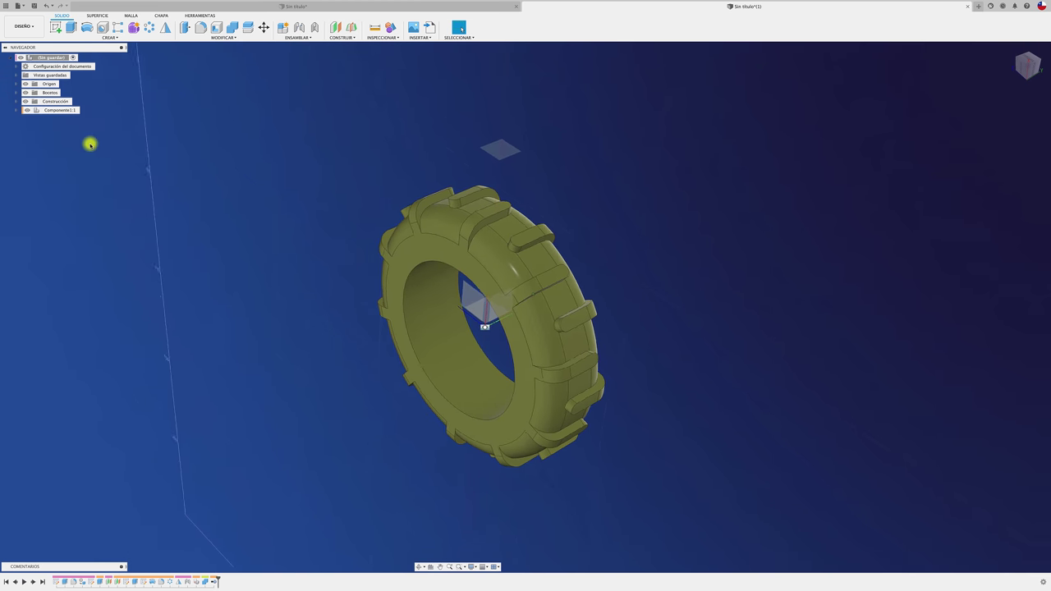
{"action": "left_click", "coordinate": [18, 110]}
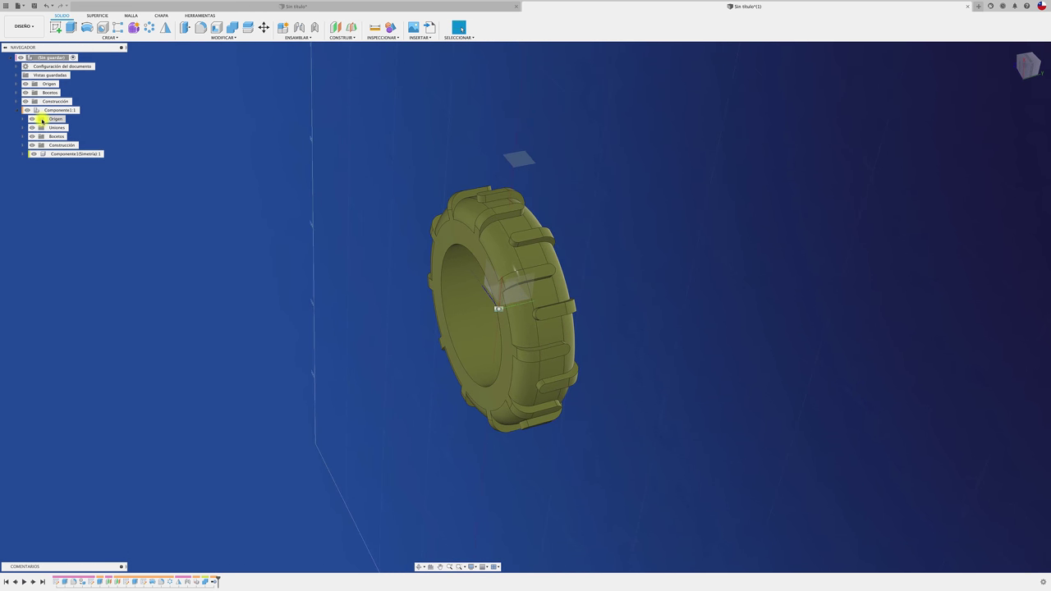
{"action": "left_click", "coordinate": [65, 155]}
{"action": "left_click_drag", "start_coordinate": [64, 155], "coordinate": [41, 57]}
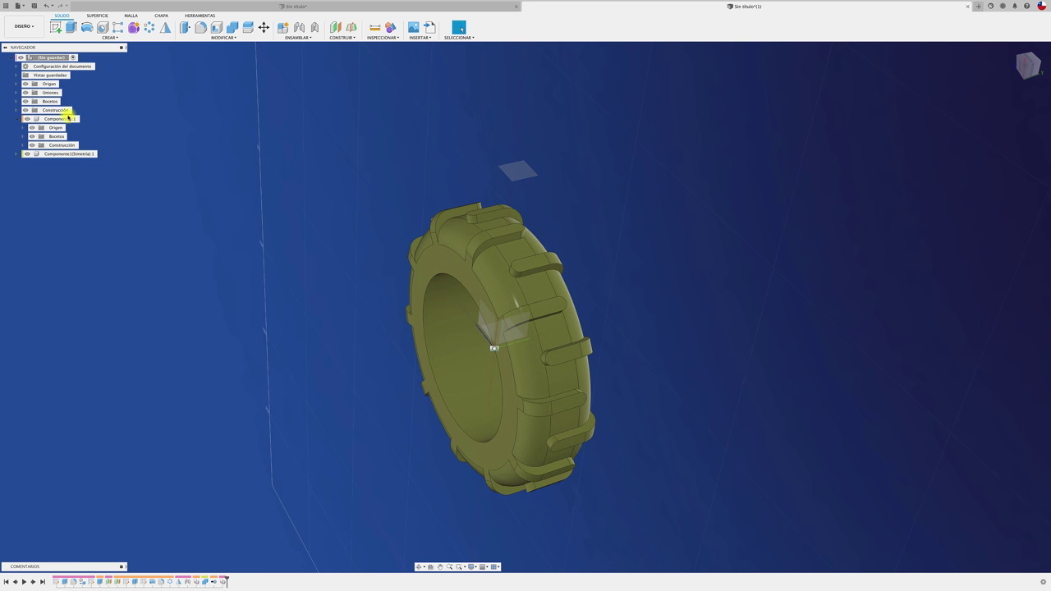
{"action": "left_click", "coordinate": [28, 155]}
{"action": "left_click", "coordinate": [28, 155]}
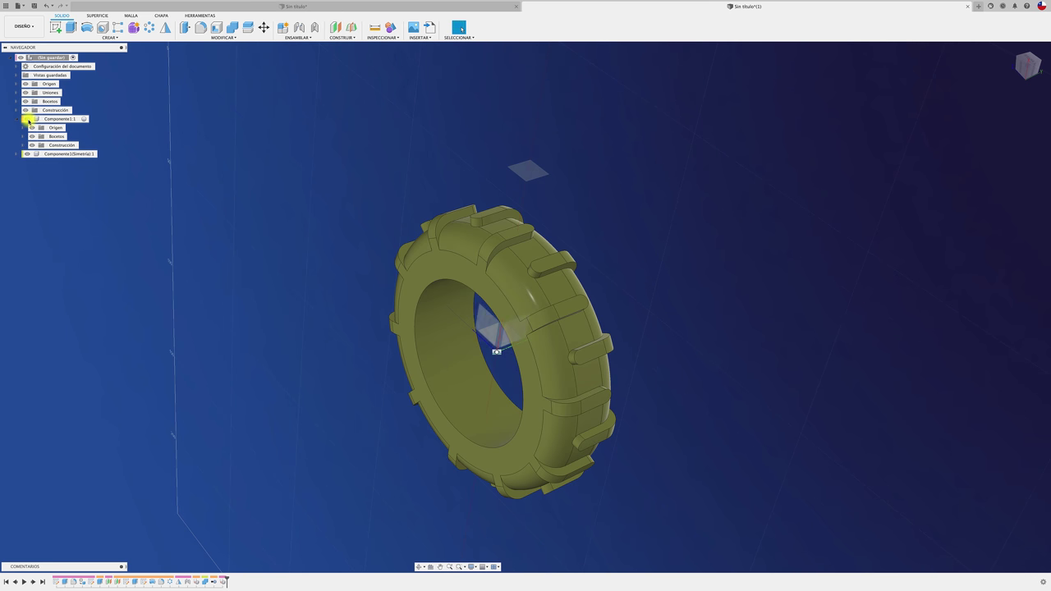
Remove the emptied Componente1:1 with Quitar and select the tire component to rename it NEUMATICO.
{"action": "right_click", "coordinate": [54, 119]}
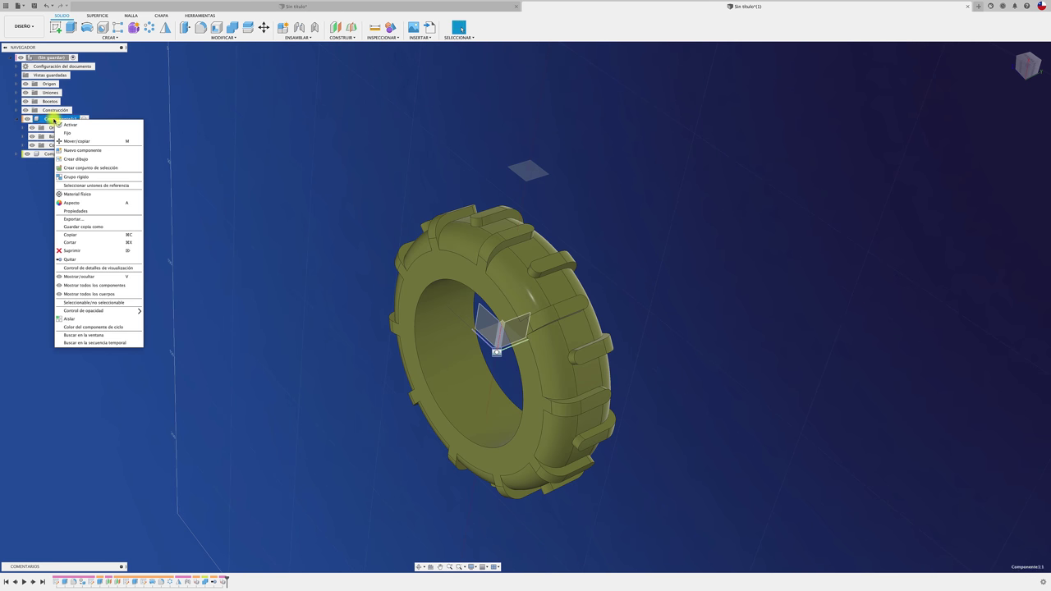
{"action": "left_click", "coordinate": [73, 260]}
{"action": "left_click", "coordinate": [93, 110]}
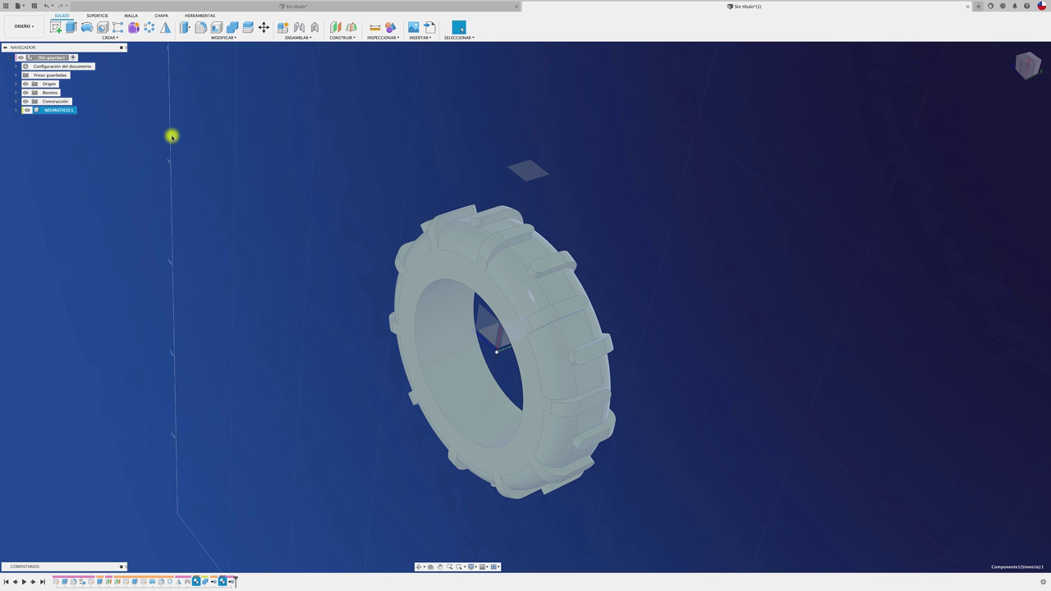
Snap to the tire's straight edge-on view and save it as the Frontal view.
{"action": "left_click", "coordinate": [284, 158]}
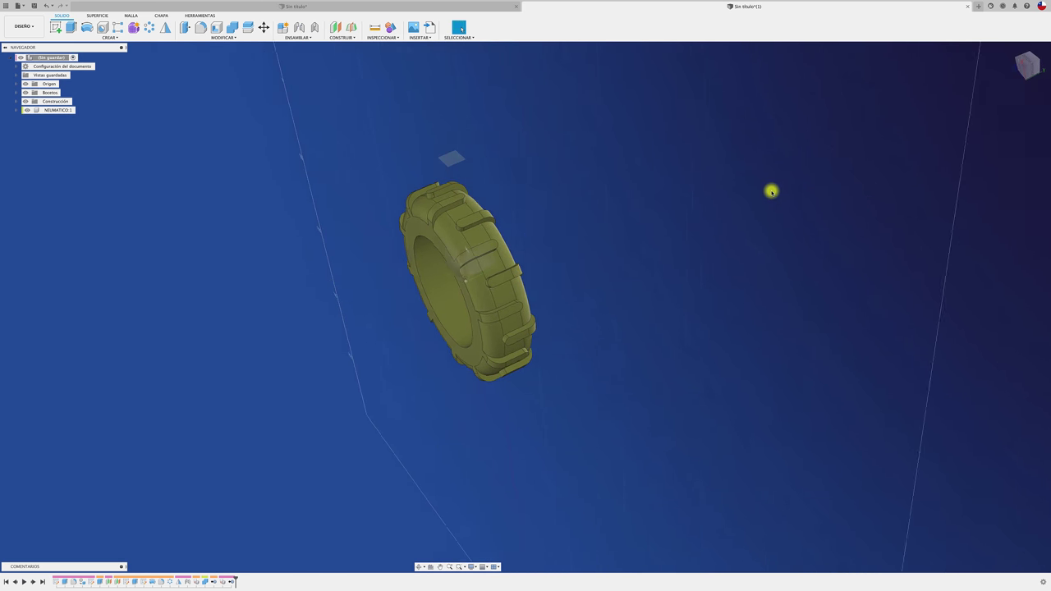
{"action": "scroll", "coordinate": [493, 228], "scroll_direction": "up", "scroll_amount": 5}
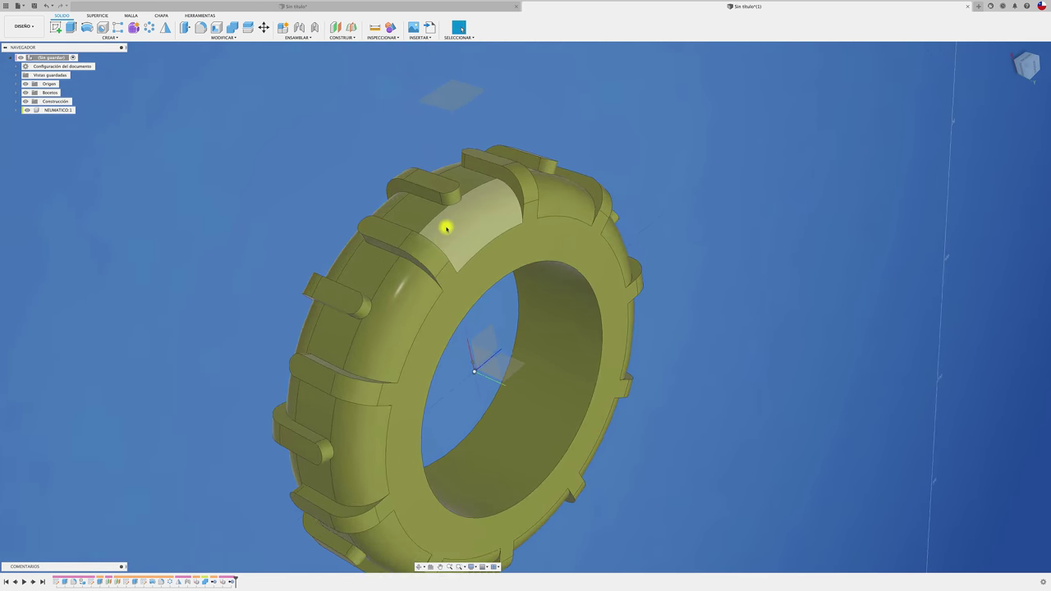
{"action": "scroll", "coordinate": [446, 228], "scroll_direction": "up", "scroll_amount": 1}
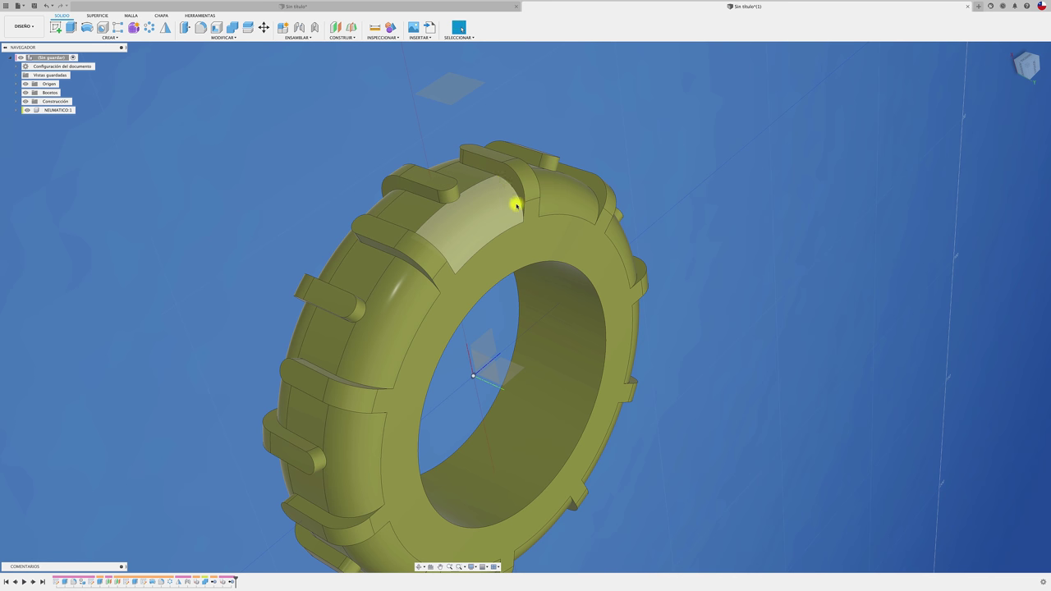
{"action": "scroll", "coordinate": [516, 204], "scroll_direction": "down", "scroll_amount": 3}
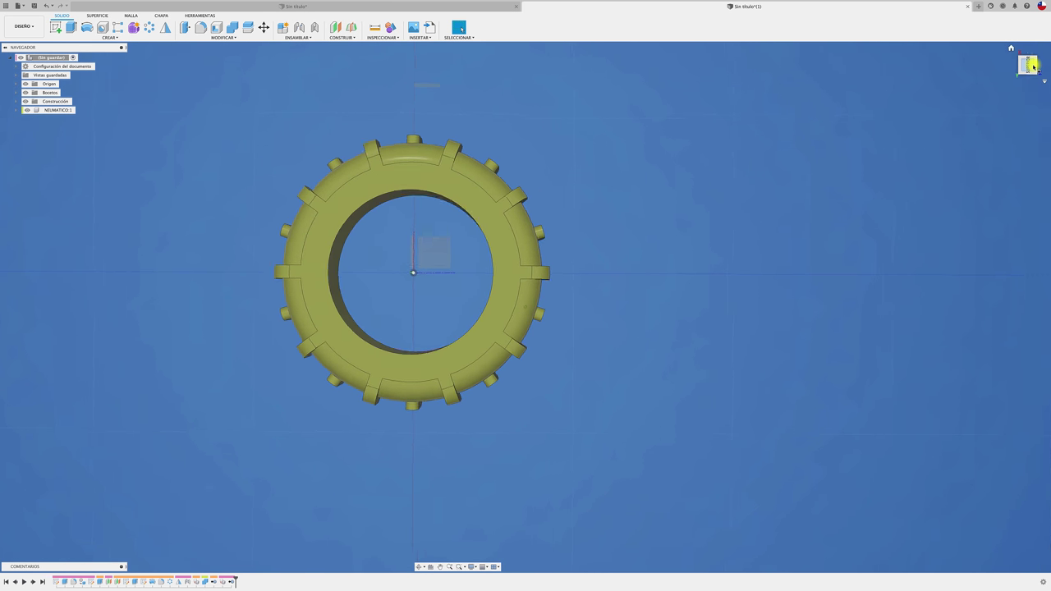
{"action": "left_click", "coordinate": [1034, 68]}
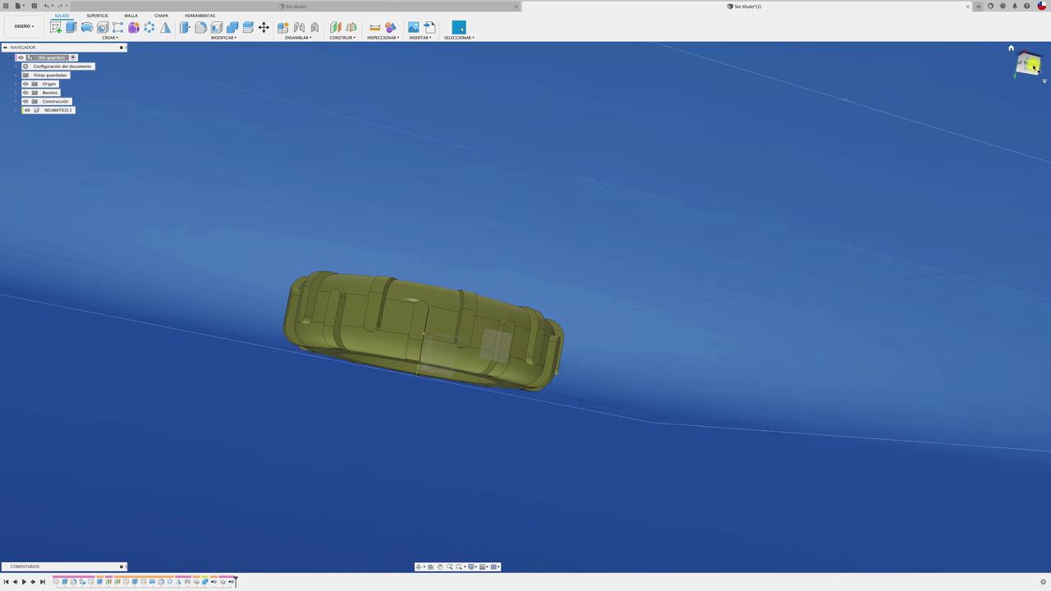
{"action": "left_click", "coordinate": [1034, 67]}
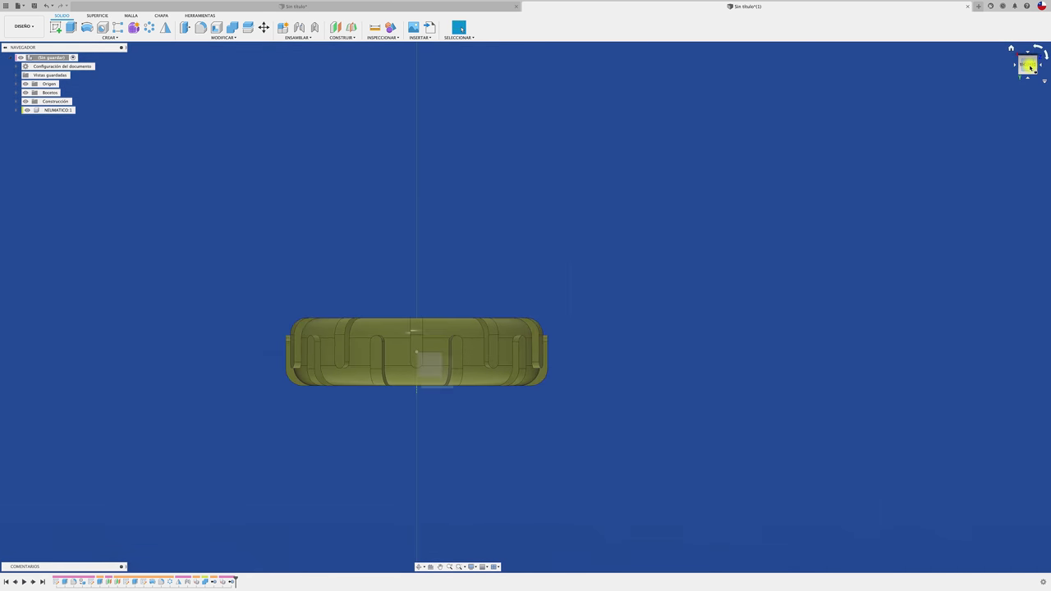
{"action": "left_click", "coordinate": [1046, 86]}
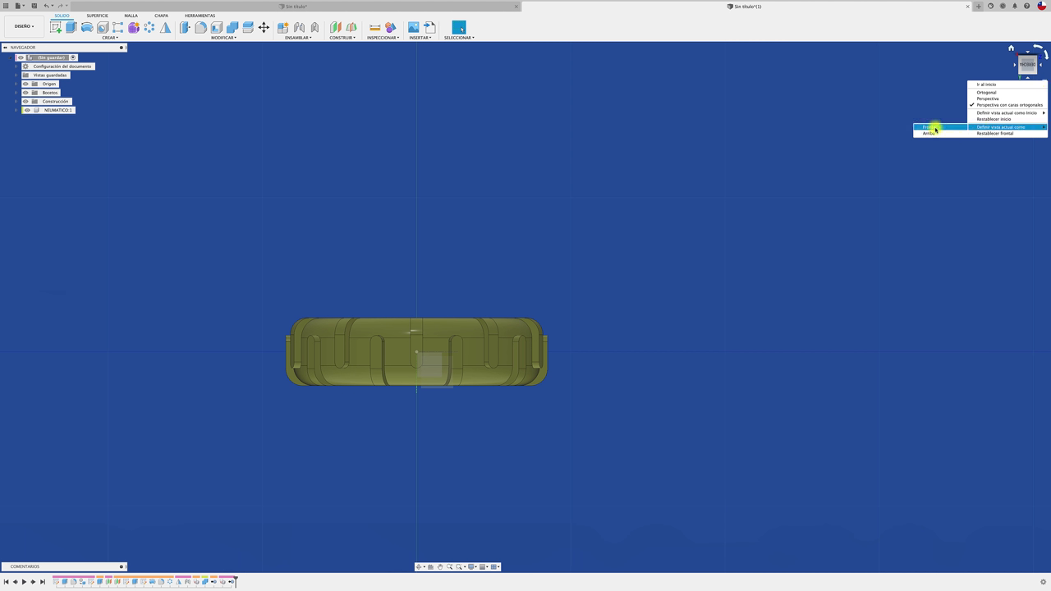
{"action": "left_click", "coordinate": [933, 133]}
{"action": "middle_click_drag", "start_coordinate": [931, 131], "coordinate": [765, 188], "text": "shift"}
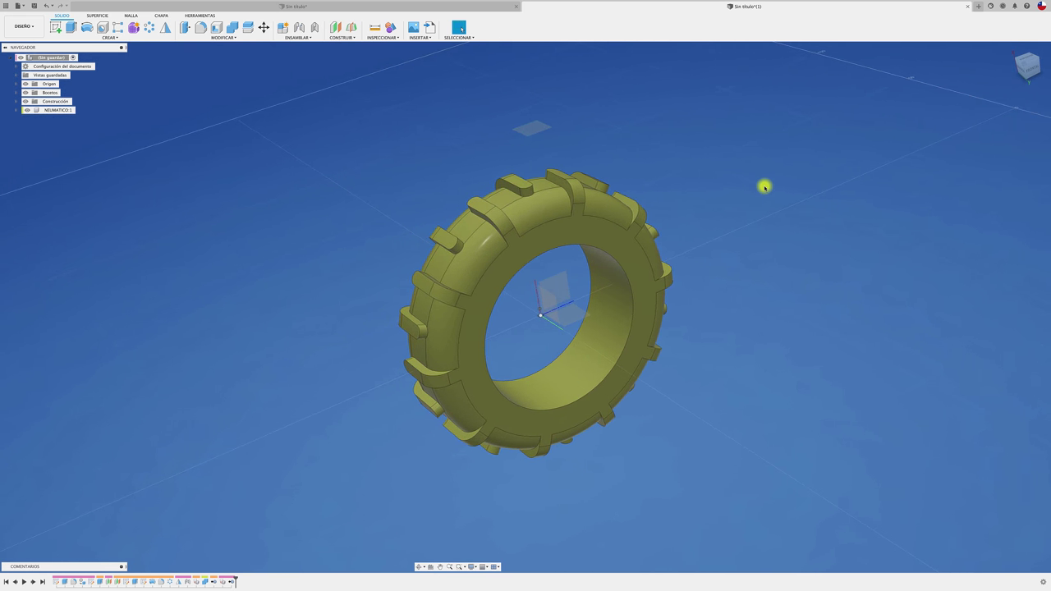
{"action": "mouse_move", "coordinate": [763, 186]}
{"action": "middle_mouse_down", "text": "shift"}
{"action": "mouse_move", "coordinate": [660, 146]}
{"action": "mouse_move", "coordinate": [403, 84]}
{"action": "mouse_move", "coordinate": [409, 103]}
{"action": "middle_mouse_up", "text": "shift"}
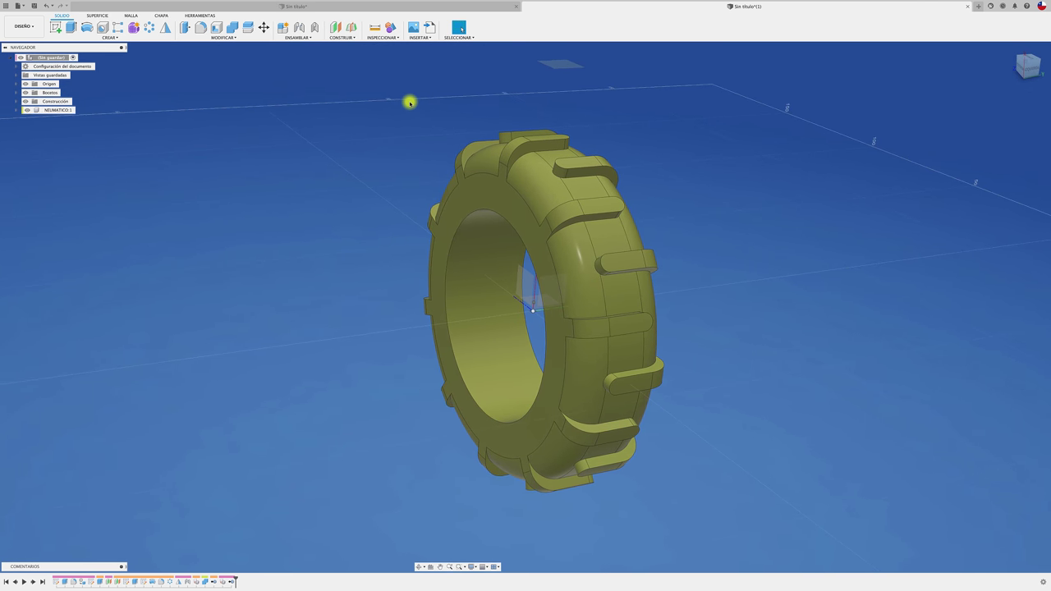
{"action": "middle_click_drag", "start_coordinate": [410, 103], "coordinate": [410, 102], "text": "shift"}
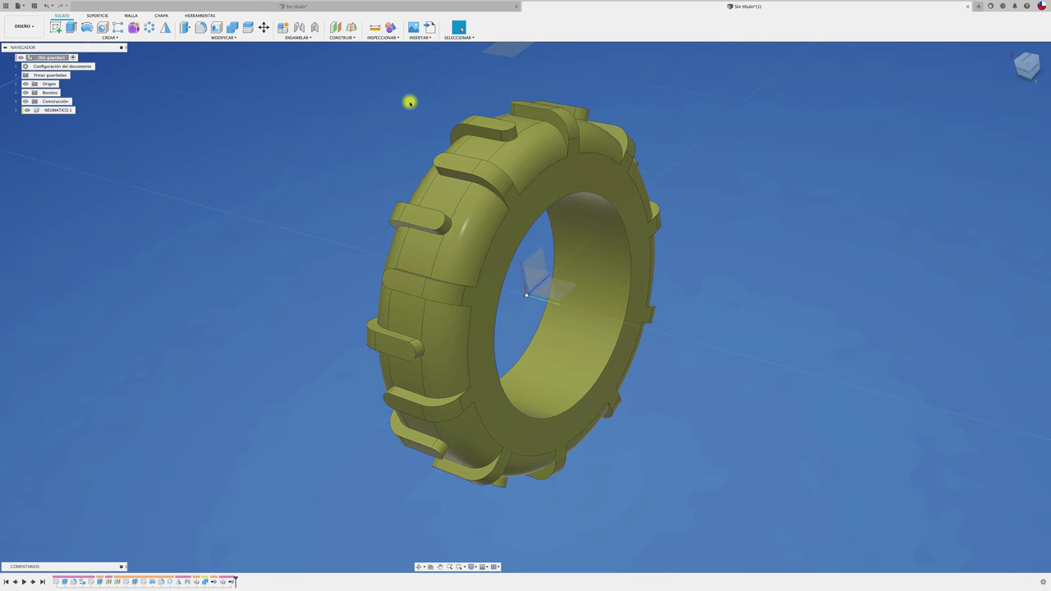